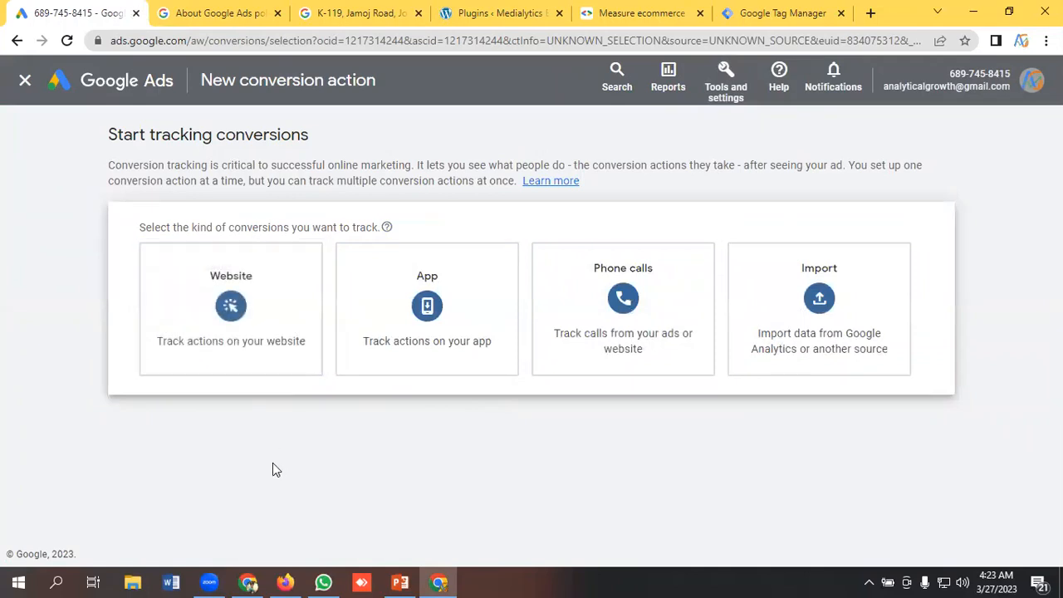
click(252, 316)
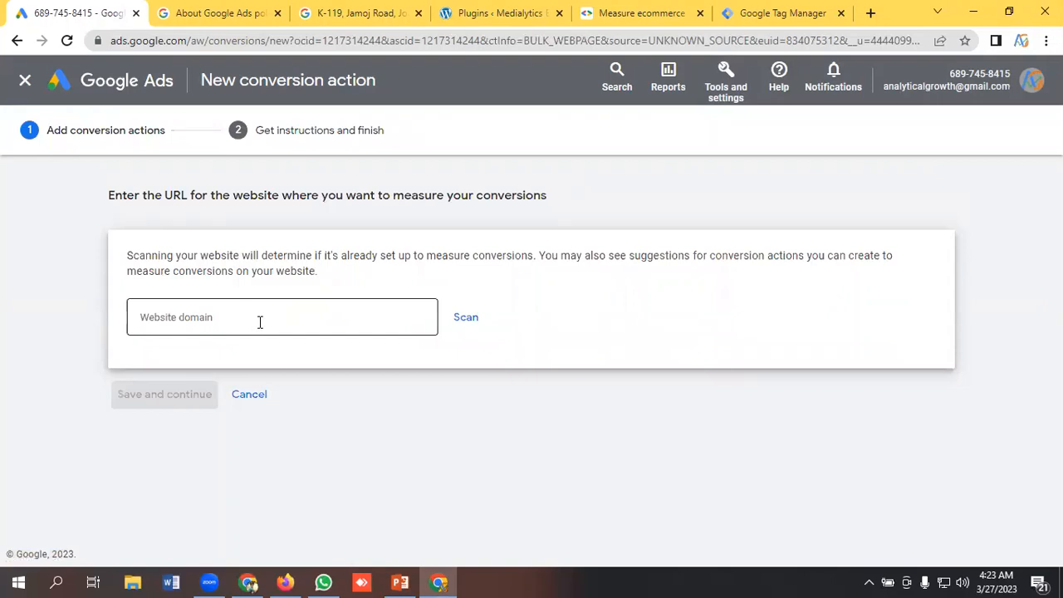
click(202, 318)
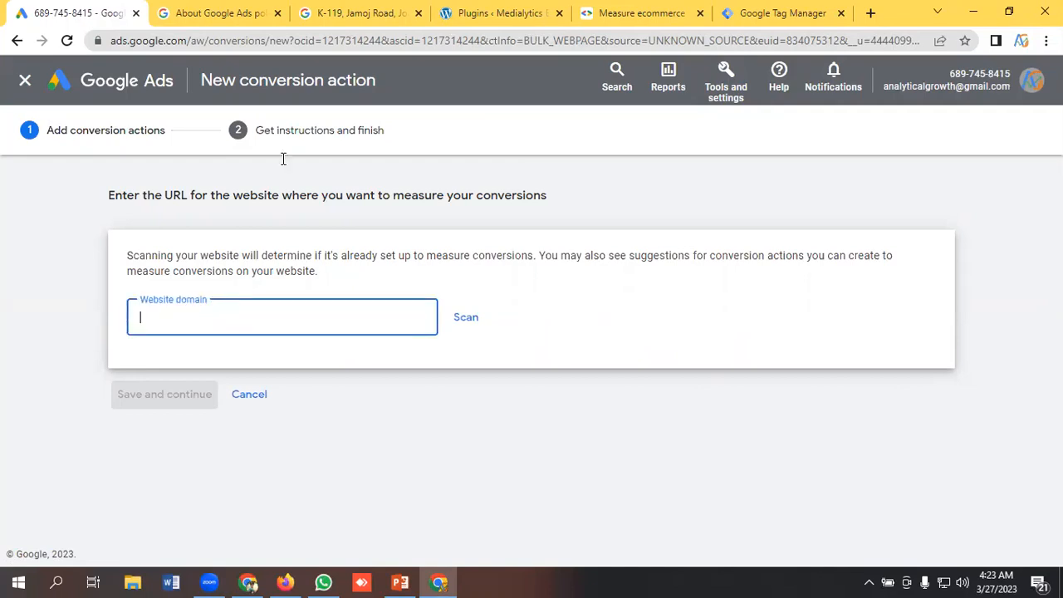
key(ctrl+4)
drag(362, 39, 106, 43)
key(ctrl+c)
right_click(155, 39)
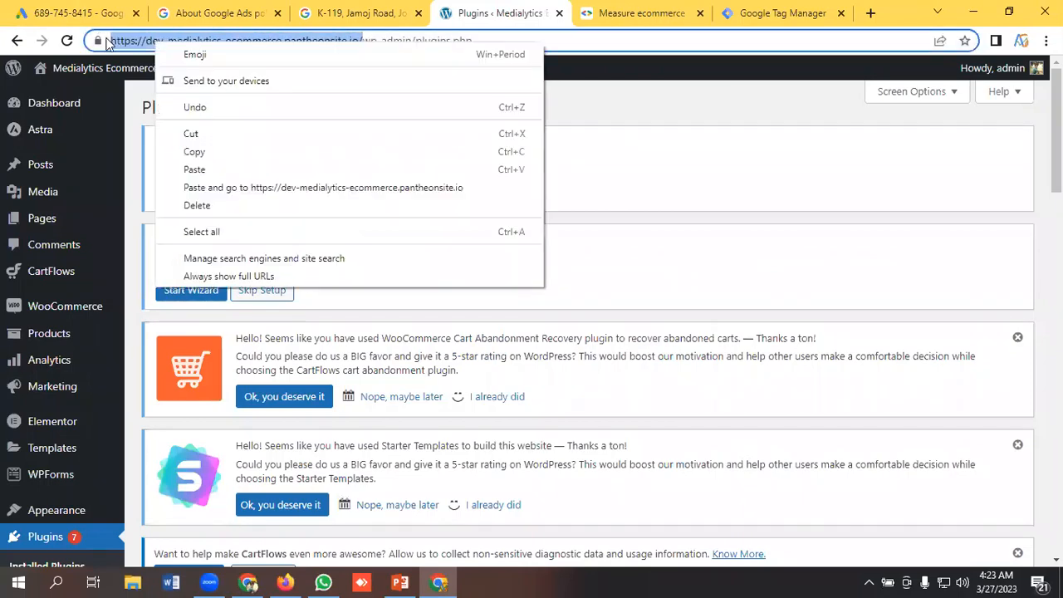
click(189, 150)
click(97, 9)
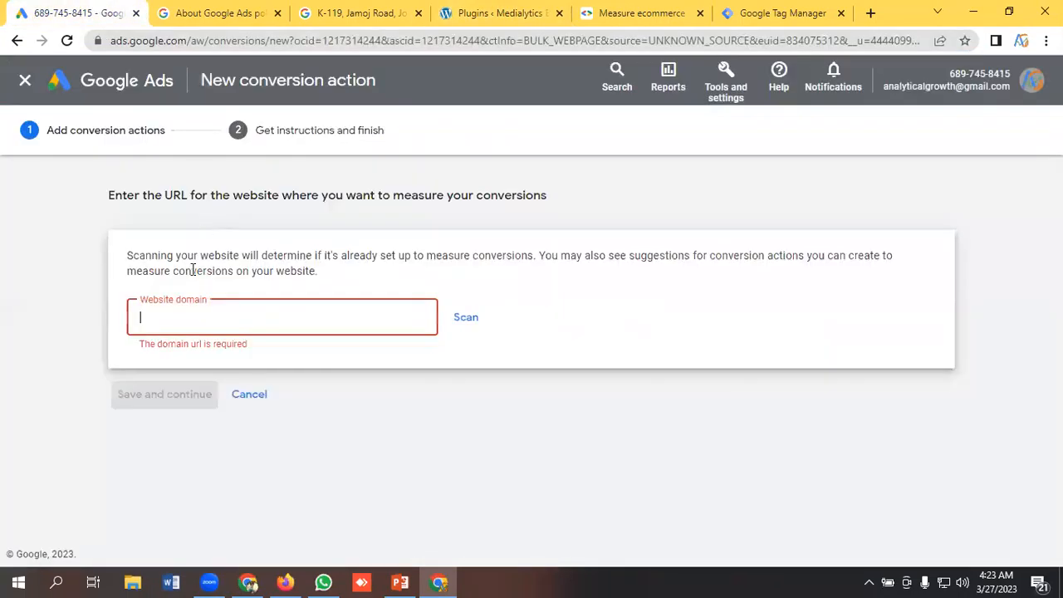
key(ctrl+v)
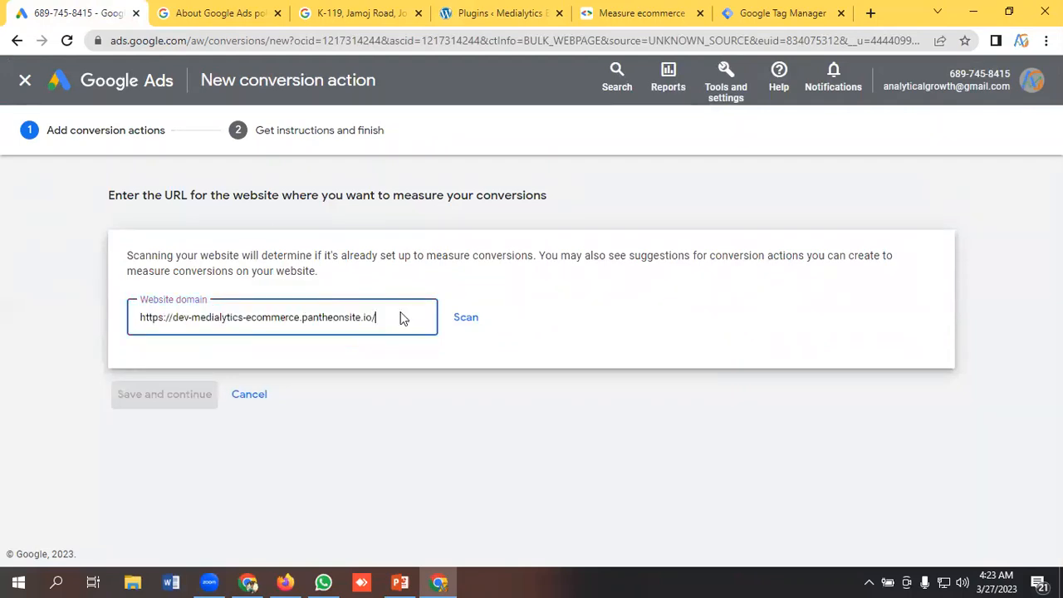
click(467, 320)
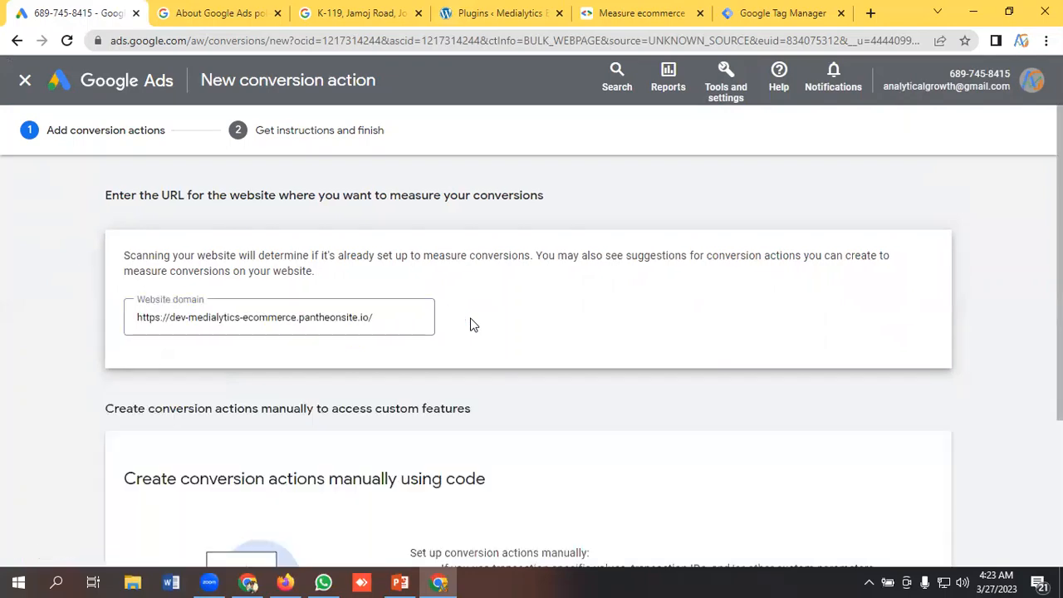
Add a conversion action manually and set its goal category to Add to cart
scroll(237, 385, down, 3)
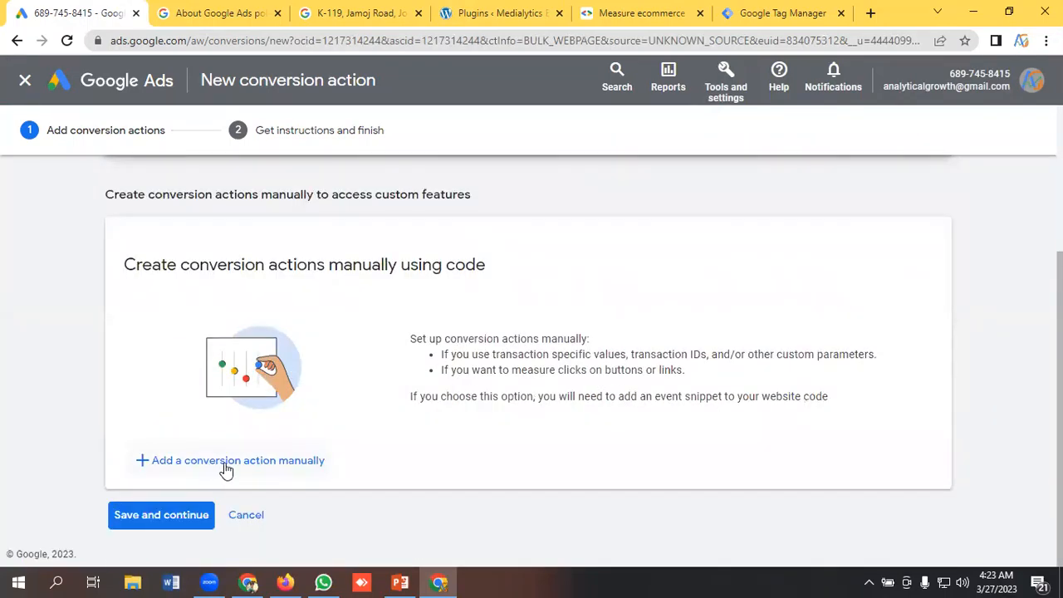
click(292, 469)
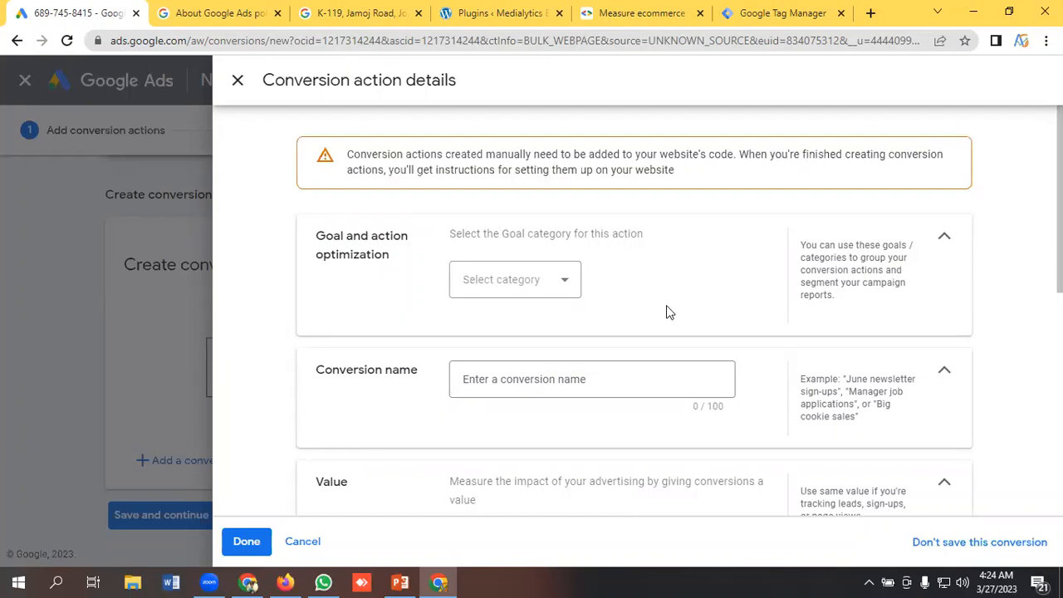
click(529, 284)
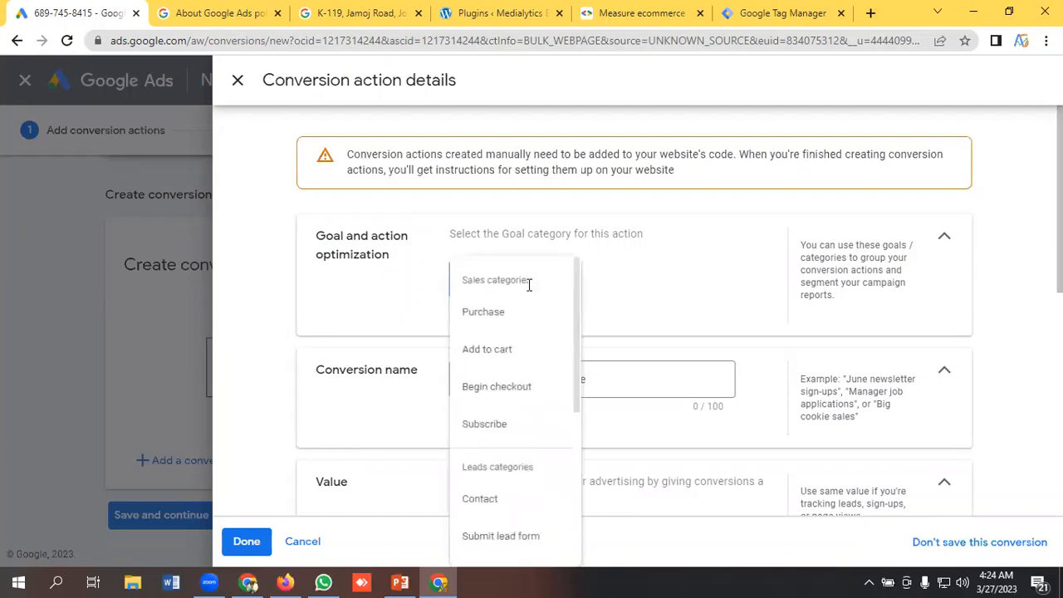
click(489, 359)
Name the conversion "Add To Cart Conversion"
scroll(569, 359, down, 1)
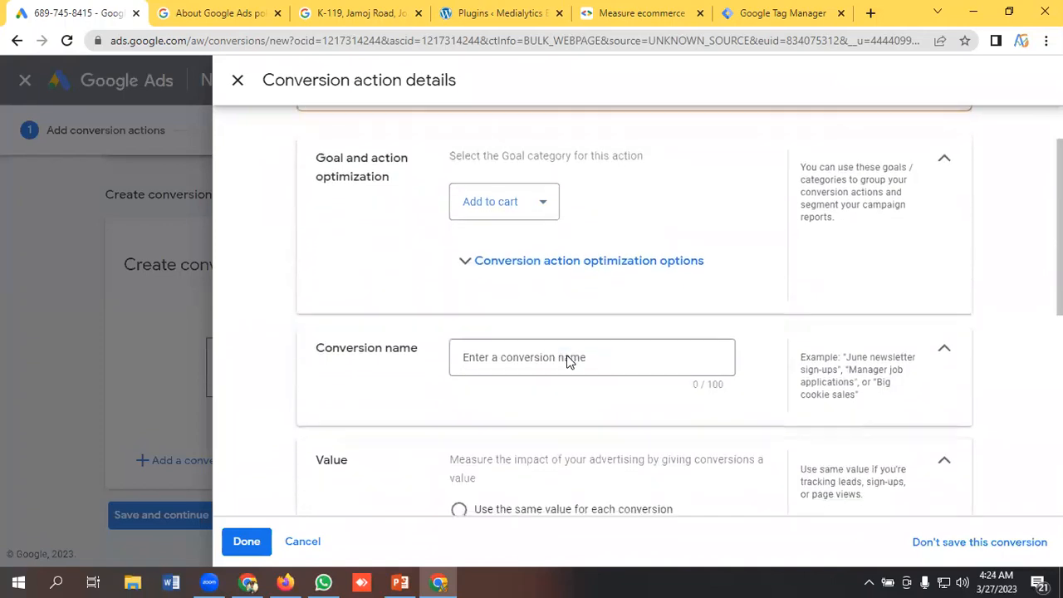
scroll(498, 324, down, 1)
click(489, 284)
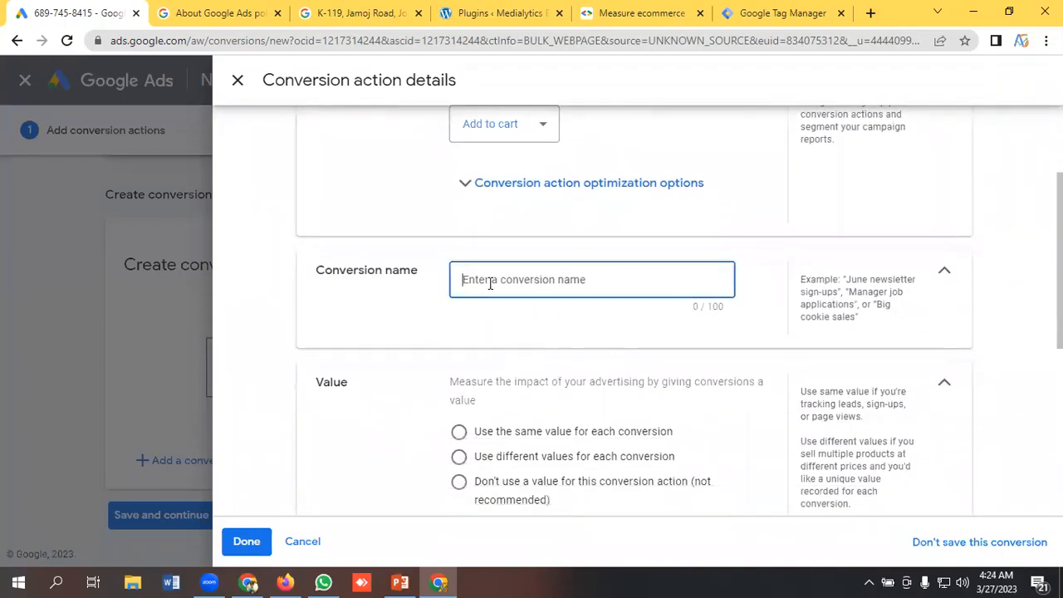
key(Tab)
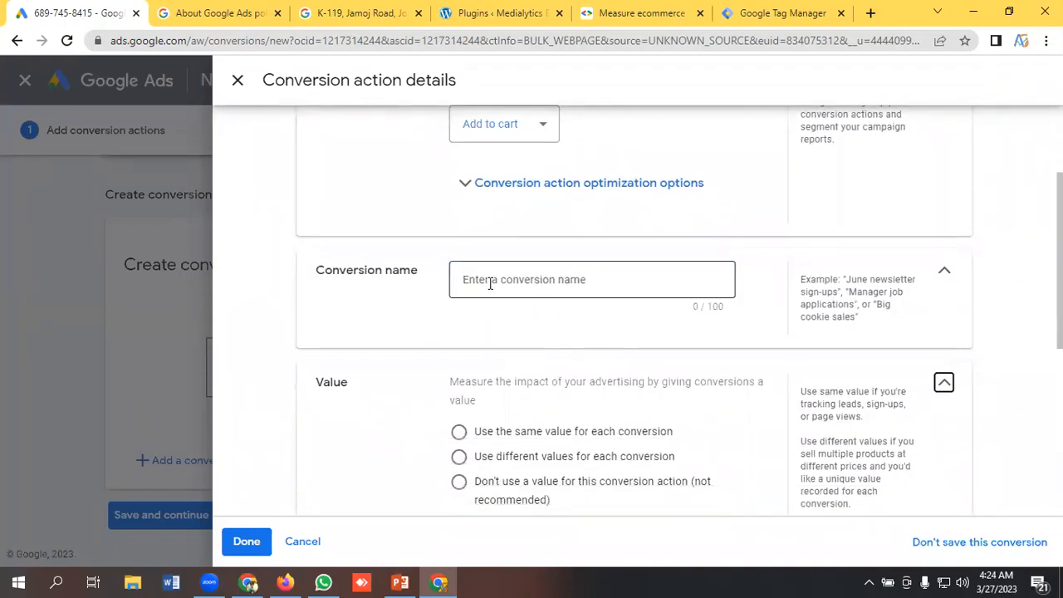
click(490, 283)
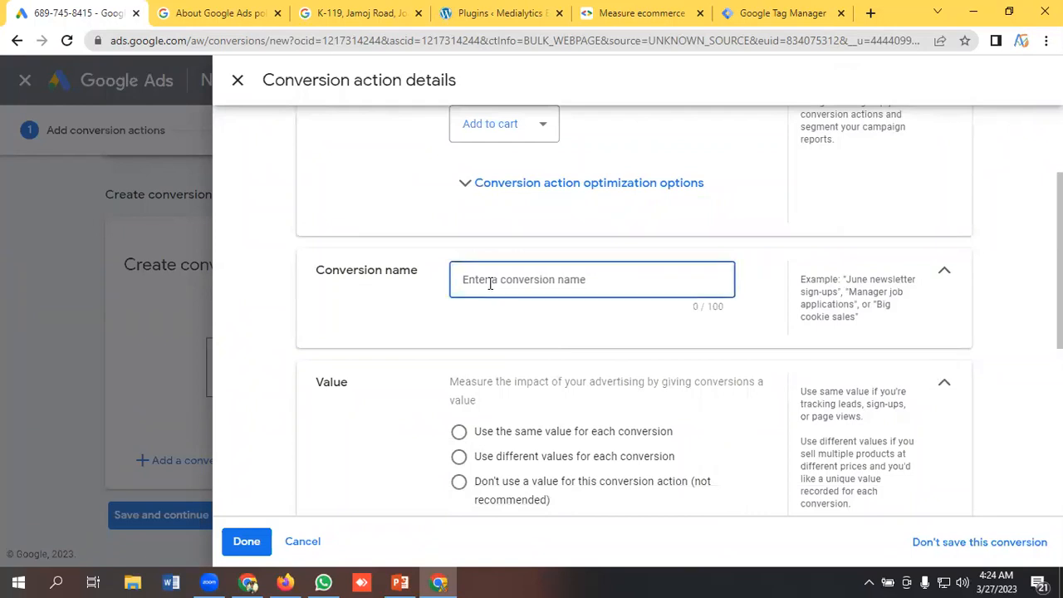
text(a)
key(BackSpace)
text(A)
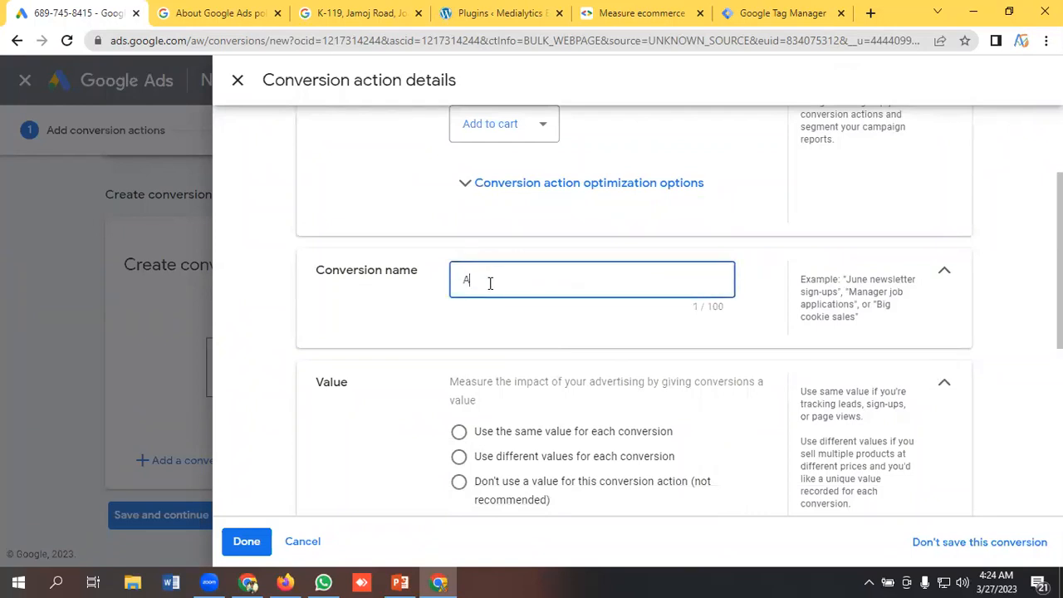
text(dd To Cart Conversion)
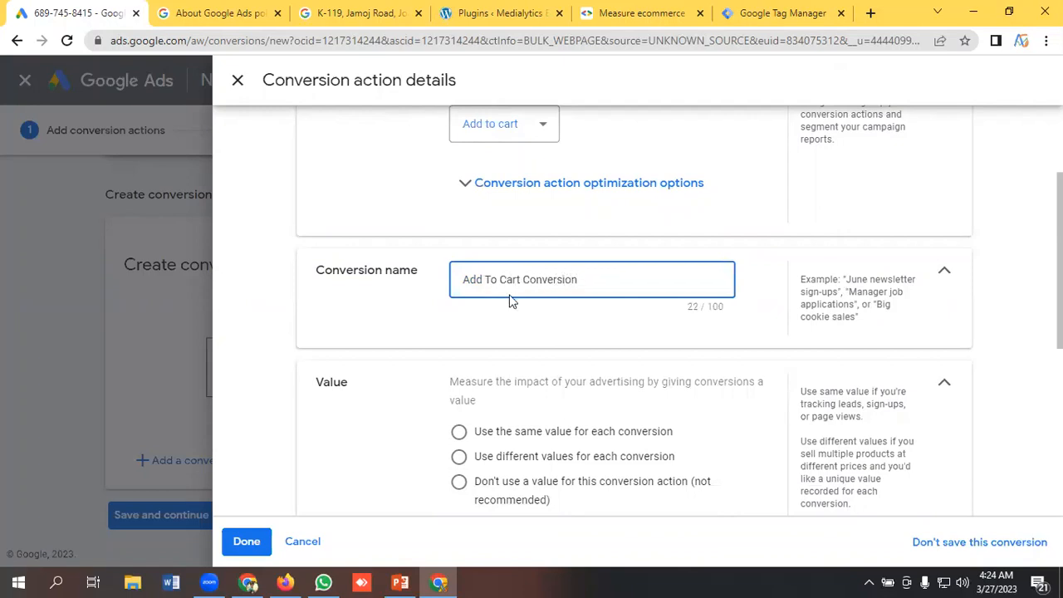
Set the conversion value option to use different values for each conversion
scroll(511, 302, down, 1)
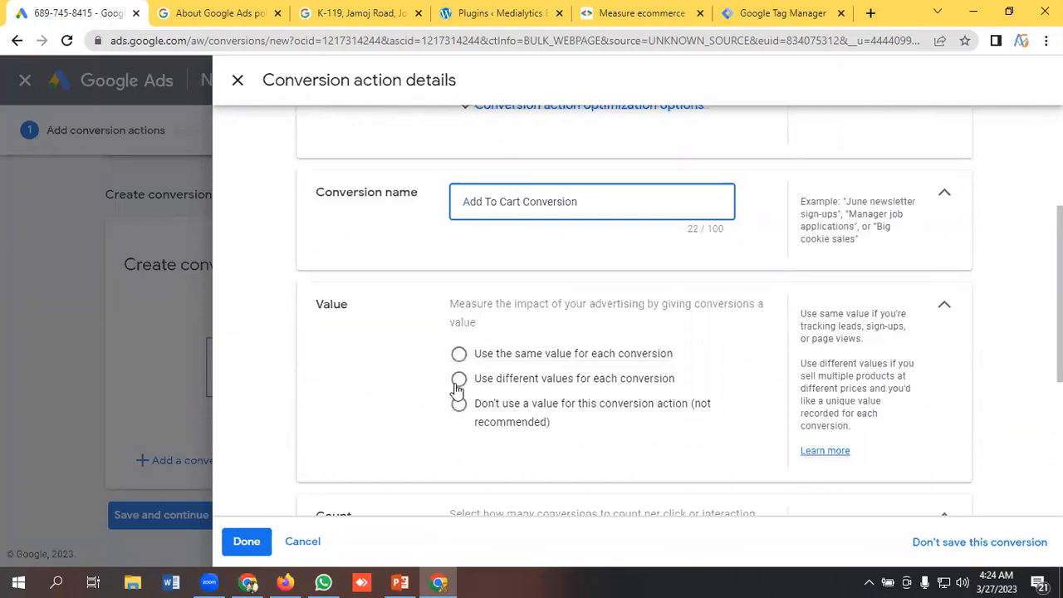
scroll(480, 378, down, 1)
scroll(480, 378, down, 1)
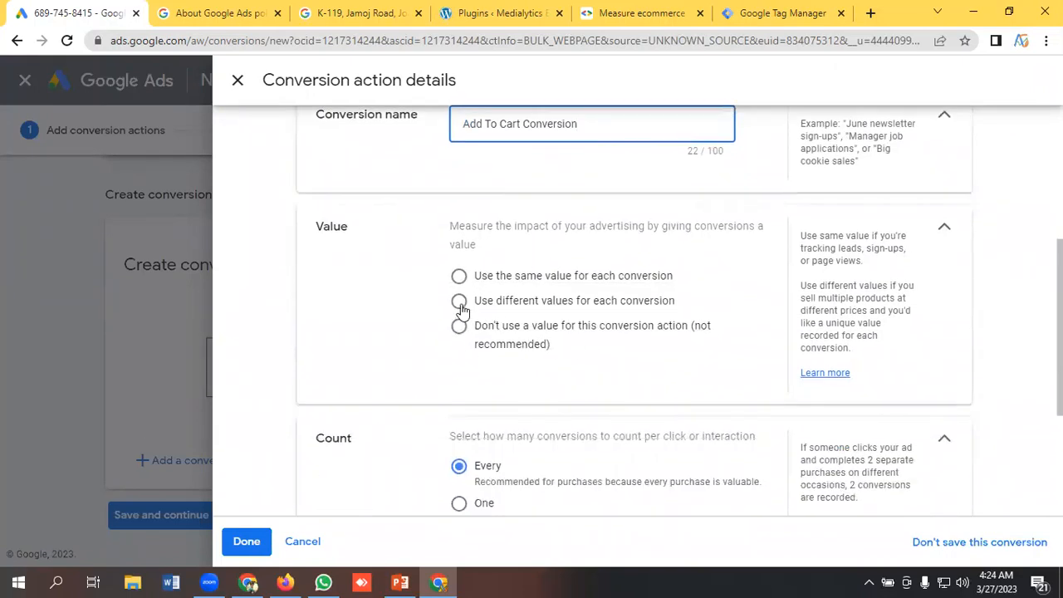
click(458, 302)
Keep the default count, window and attribution settings, finish the conversion action details, and save to continue to the instructions
scroll(554, 334, down, 3)
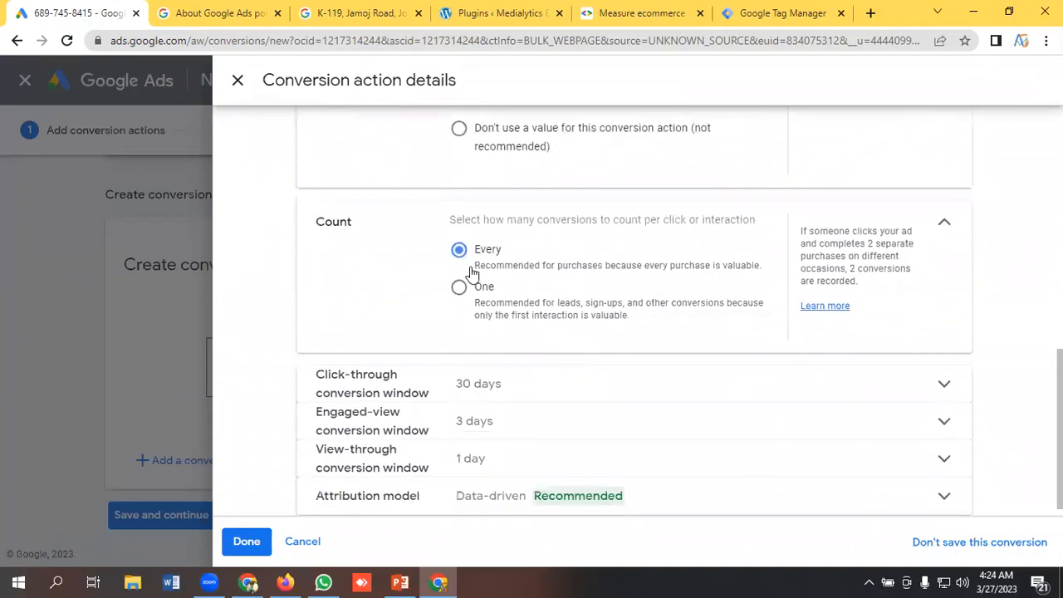
scroll(538, 287, down, 1)
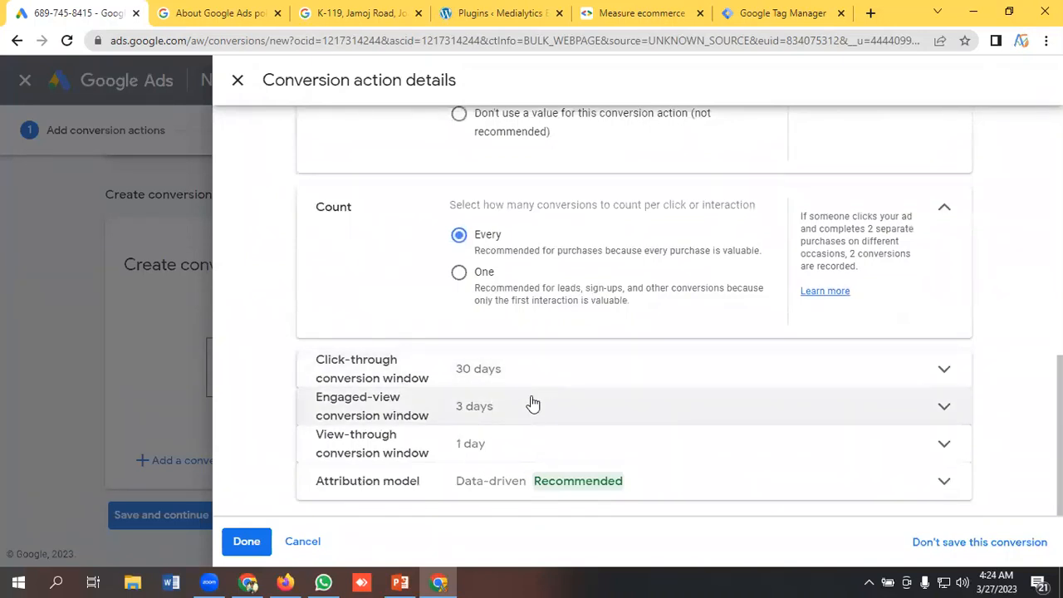
click(246, 541)
scroll(556, 492, down, 1)
click(158, 519)
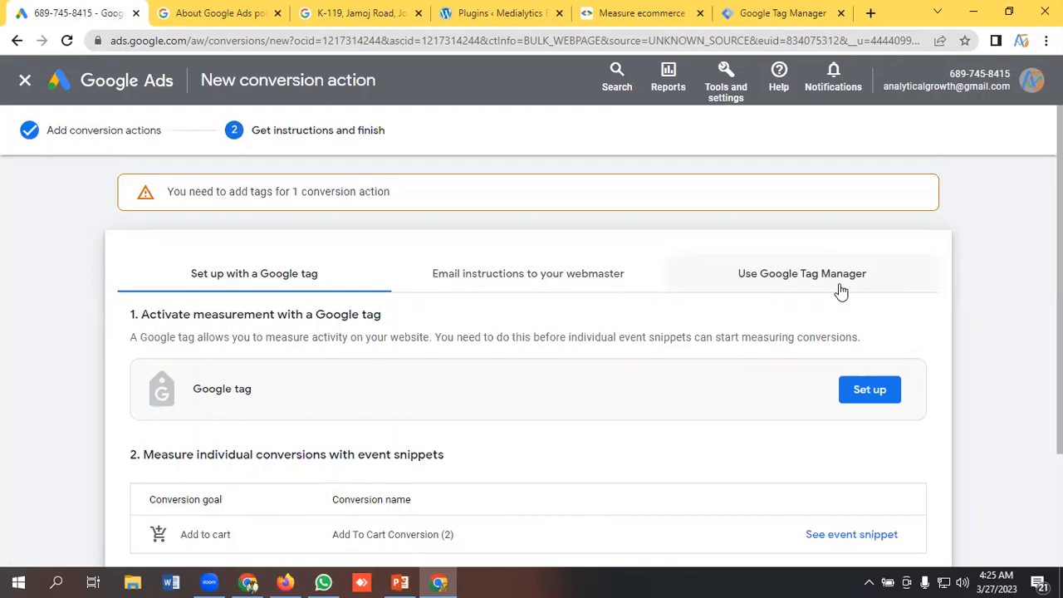
Open the Google tag setup from the setup instructions and show the option to install the tag manually
scroll(253, 304, down, 1)
scroll(274, 309, up, 1)
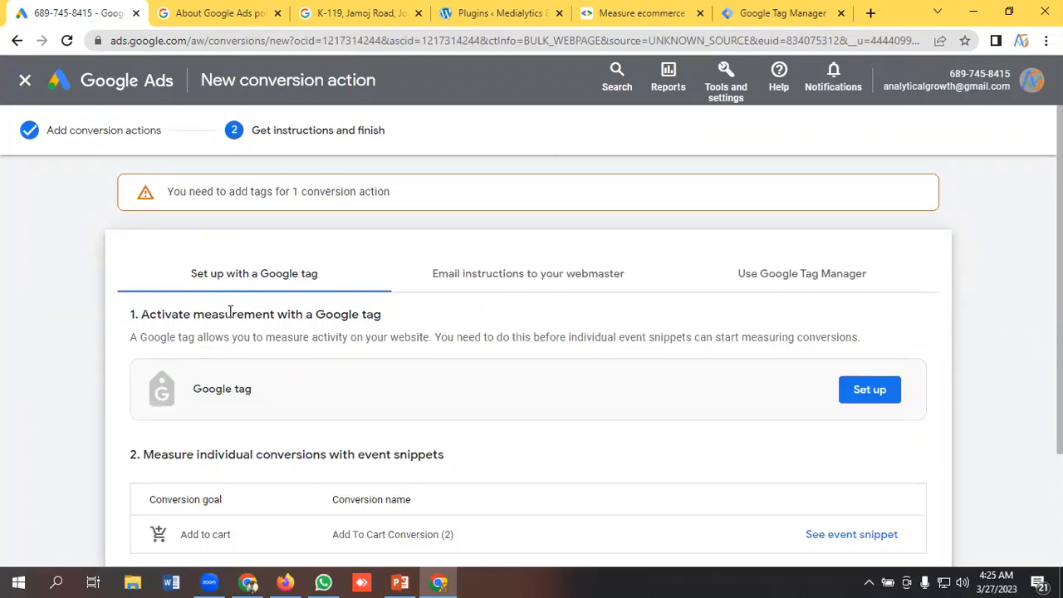
scroll(262, 371, down, 1)
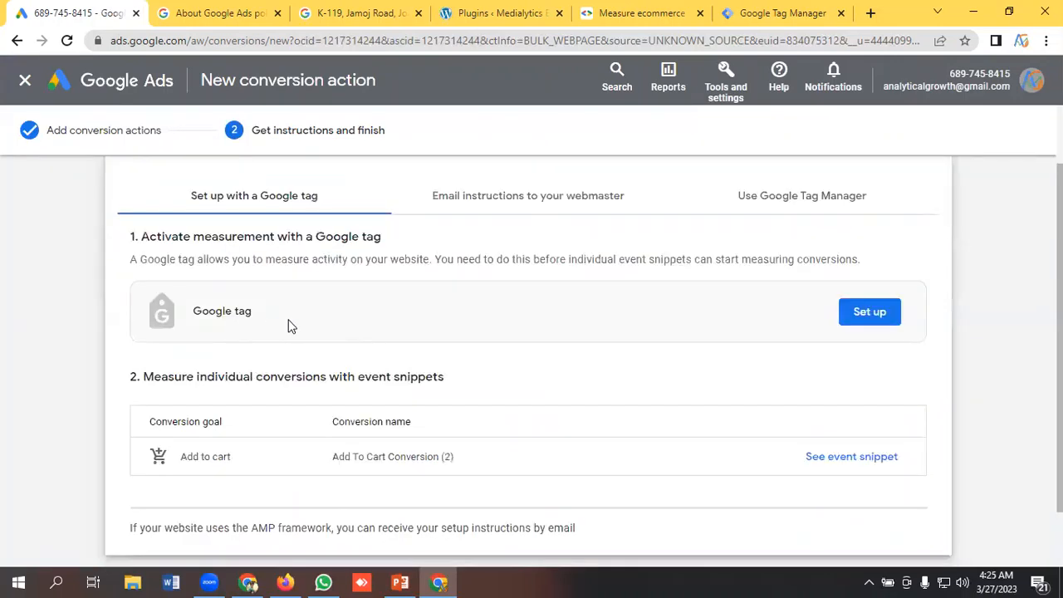
click(869, 313)
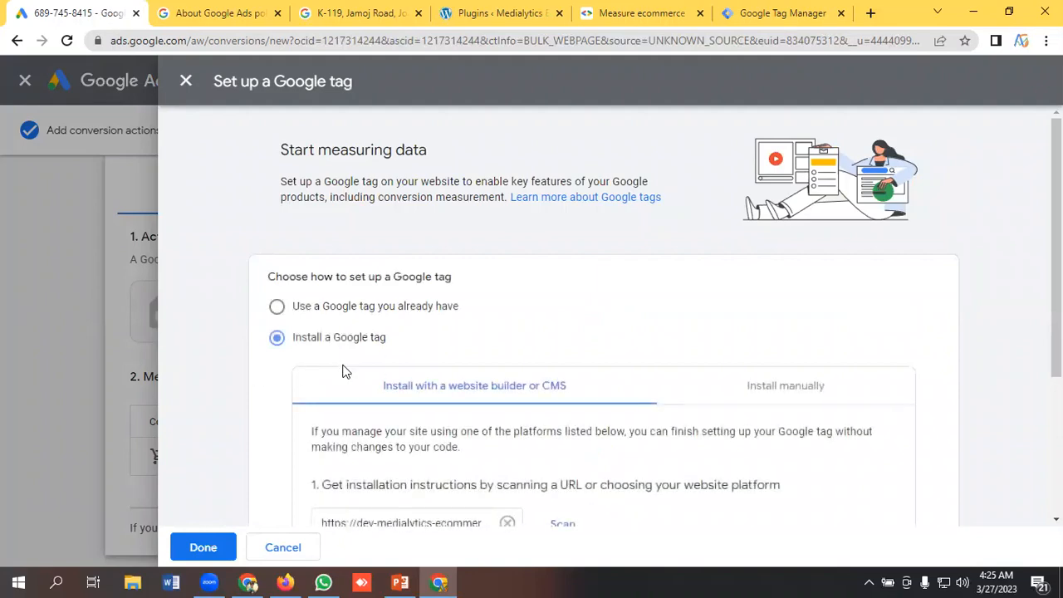
scroll(498, 411, down, 2)
scroll(534, 453, up, 2)
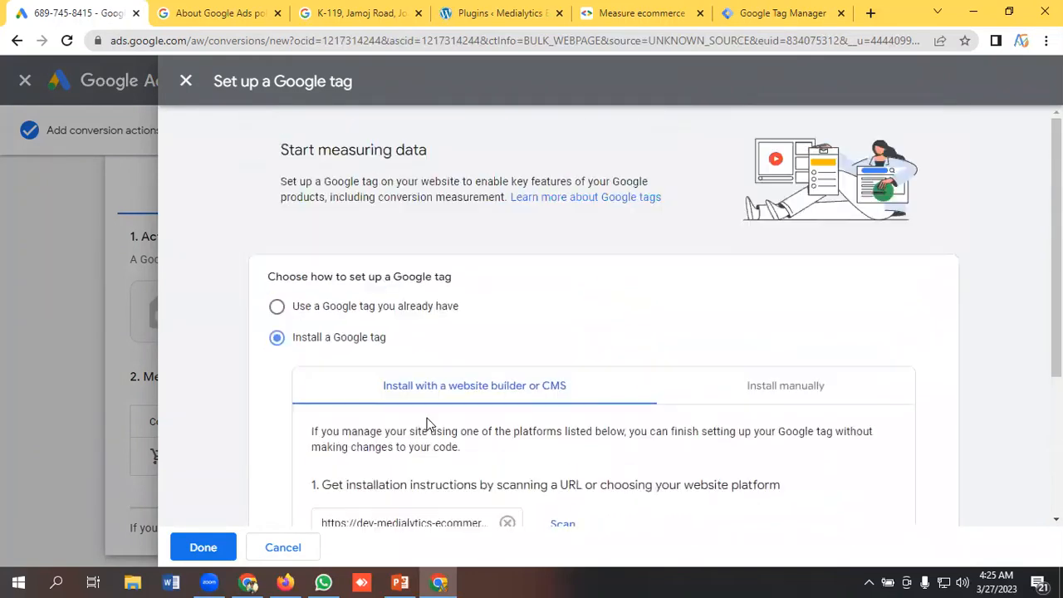
click(785, 386)
Examine the manual Google tag code and its placement after the <head> element, and cancel the tag setup
scroll(785, 392, down, 2)
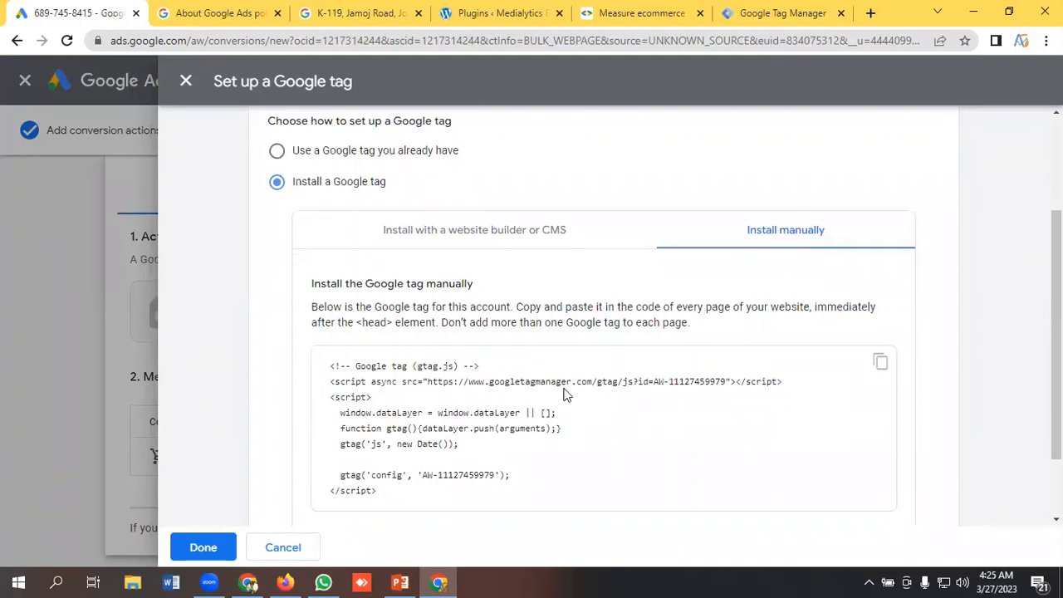
scroll(625, 402, down, 1)
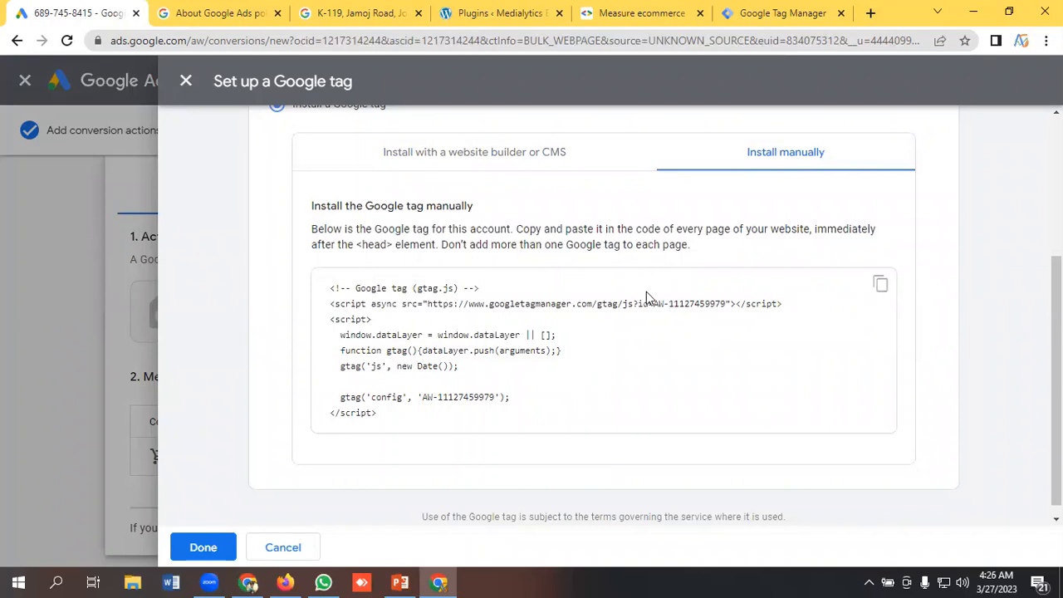
scroll(704, 302, up, 1)
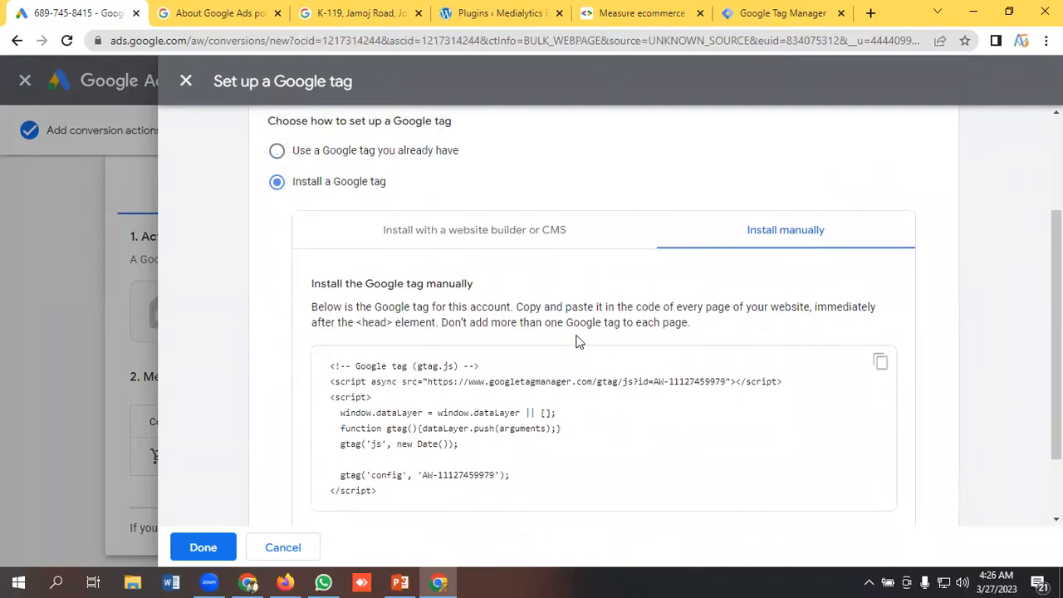
scroll(468, 331, down, 1)
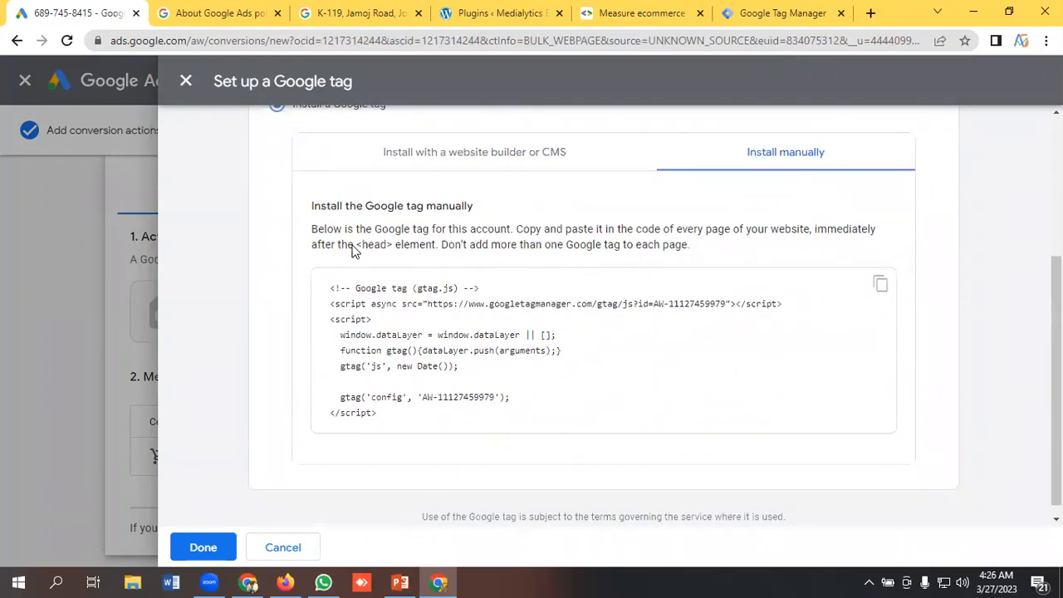
drag(354, 246, 402, 246)
scroll(453, 312, up, 1)
scroll(465, 329, down, 1)
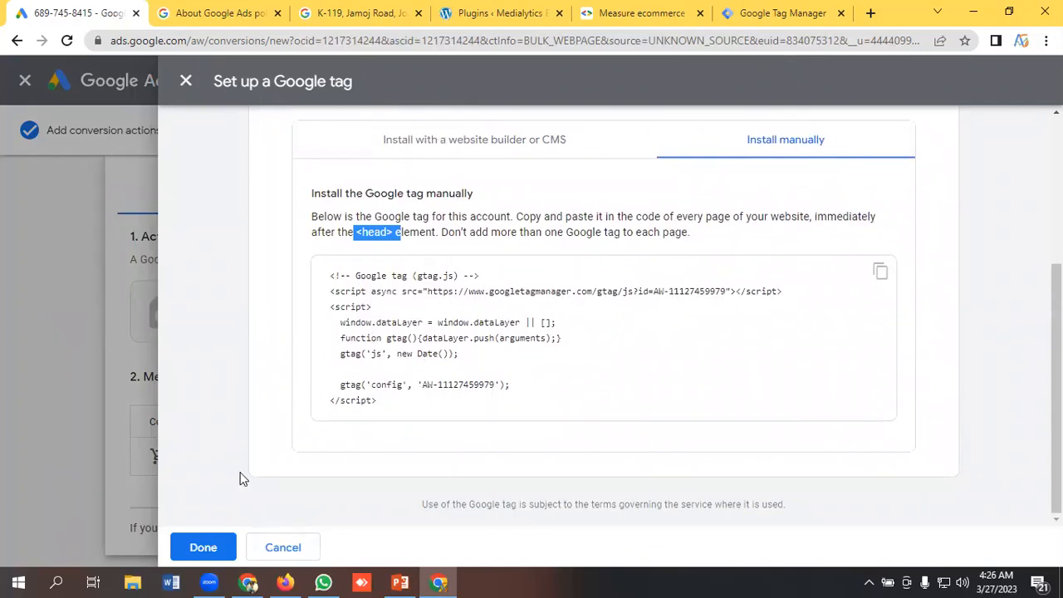
scroll(522, 407, up, 2)
scroll(525, 410, down, 2)
click(290, 551)
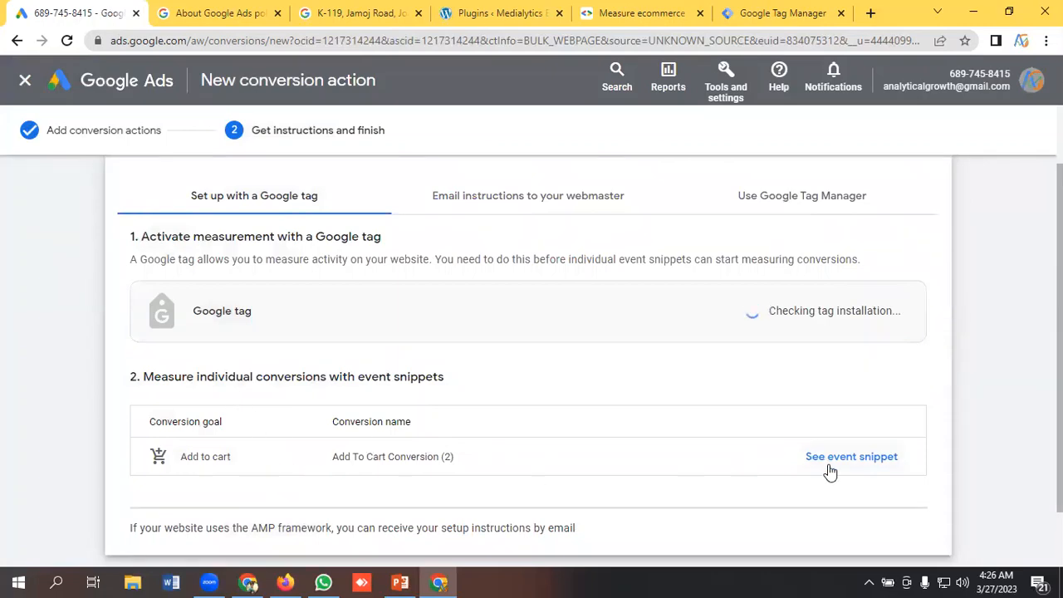
Review the event snippet for the add-to-cart conversion and close it
click(851, 507)
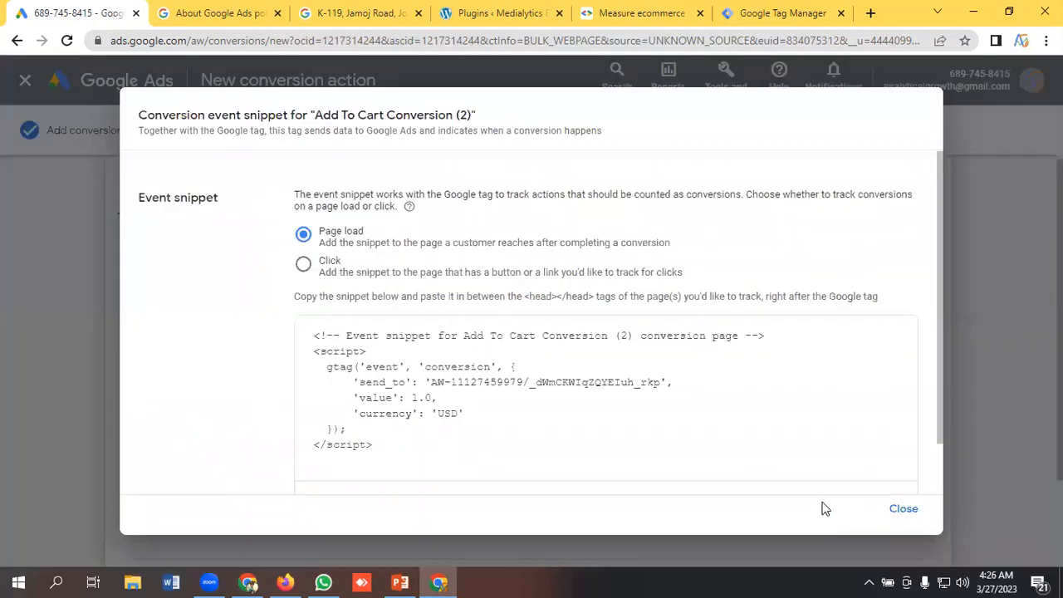
scroll(430, 370, down, 2)
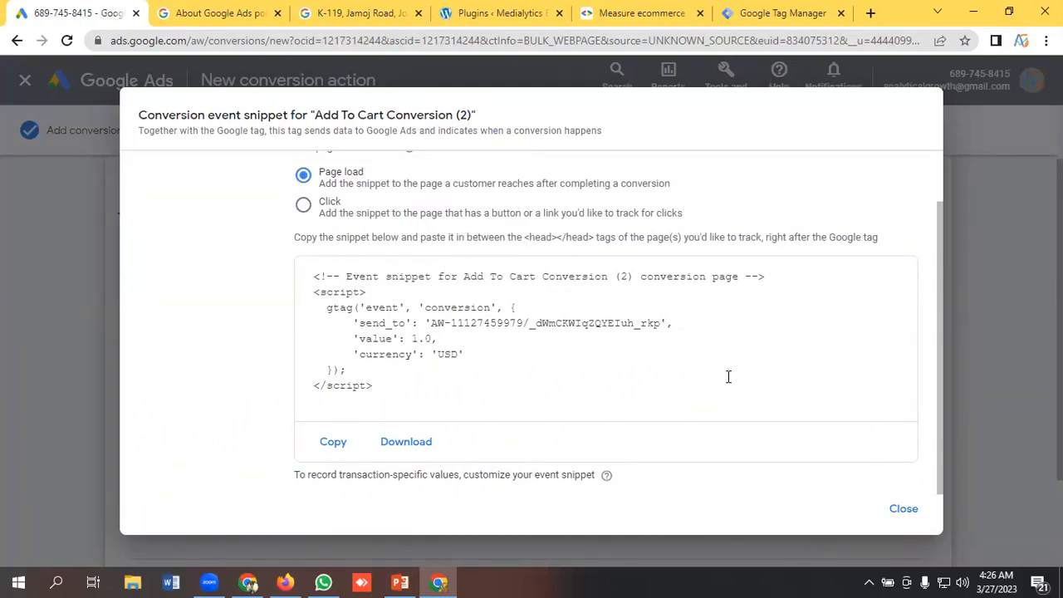
click(905, 509)
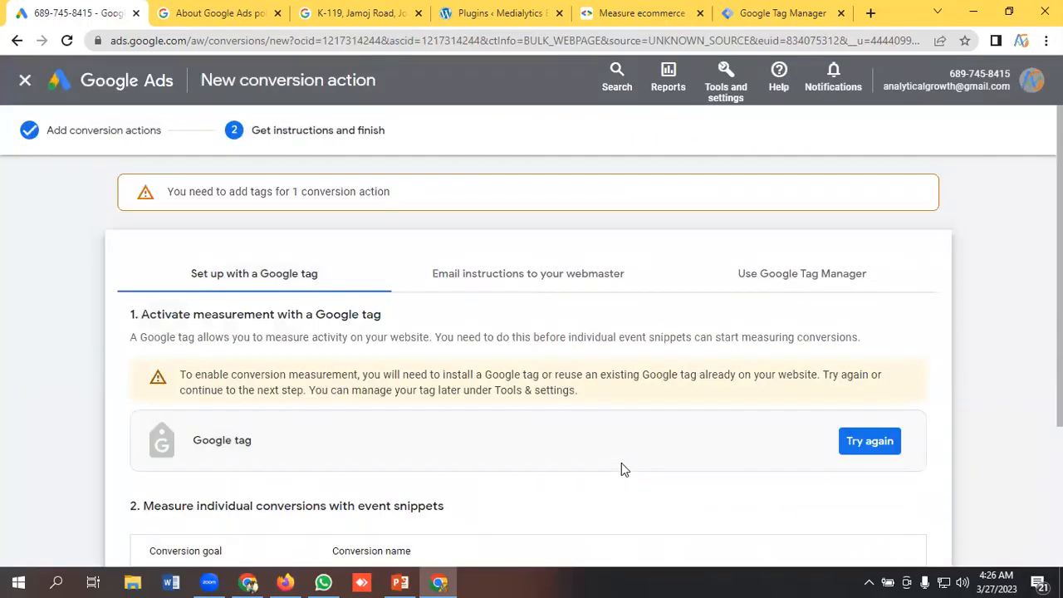
Show the Google Tag Manager instructions with the conversion ID and conversion label
click(763, 280)
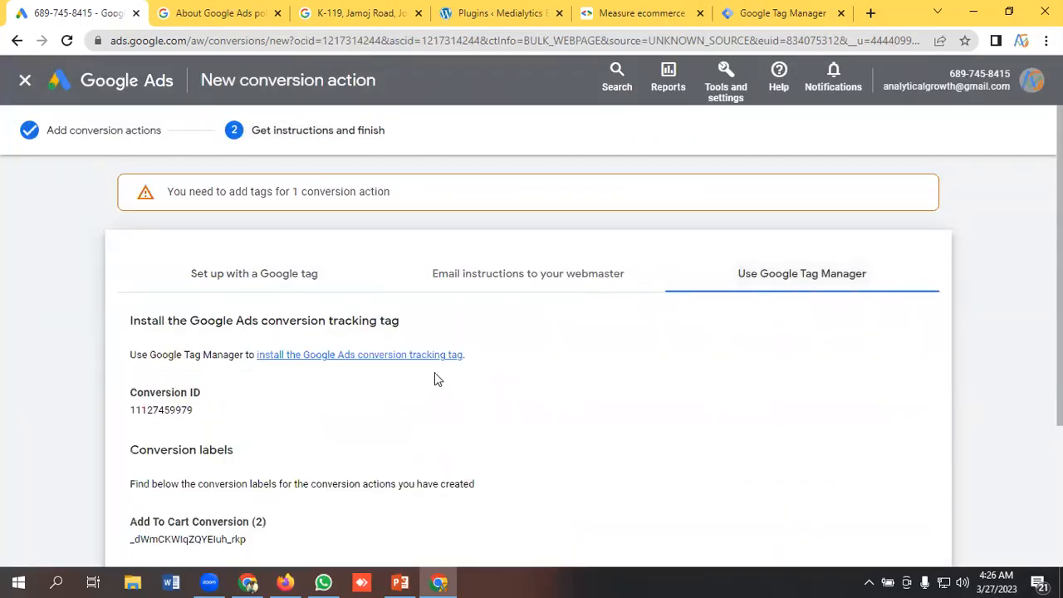
scroll(407, 373, down, 1)
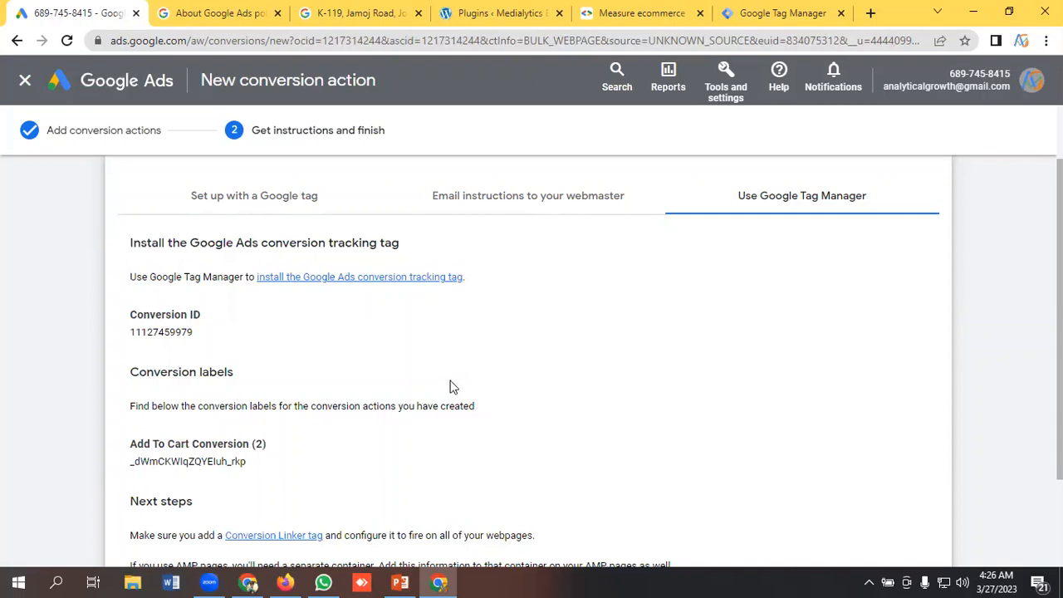
Switch to Google Tag Manager and start a new account named Analytical Growth
click(796, 12)
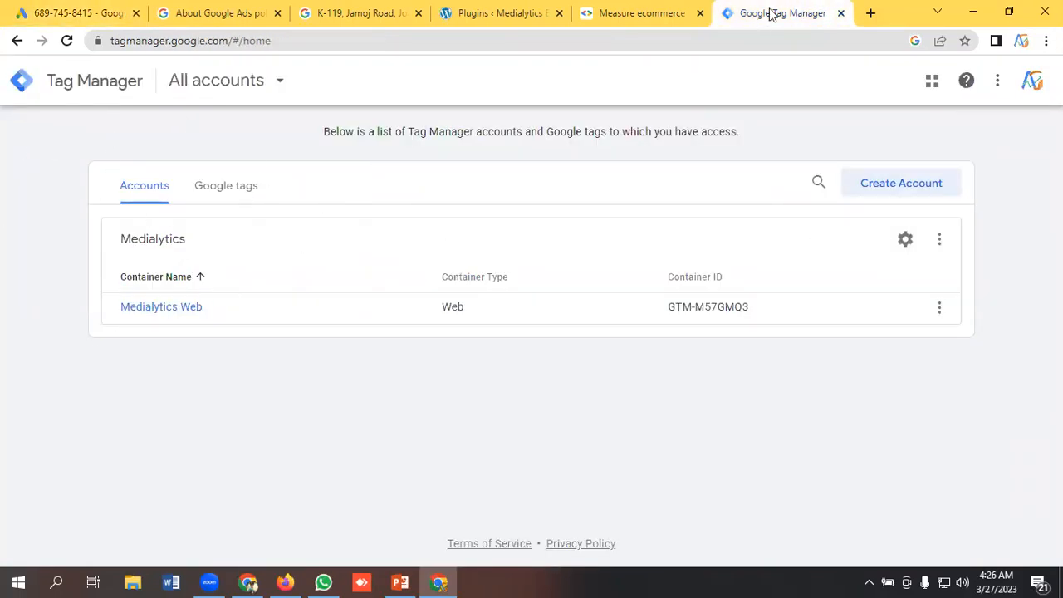
click(888, 196)
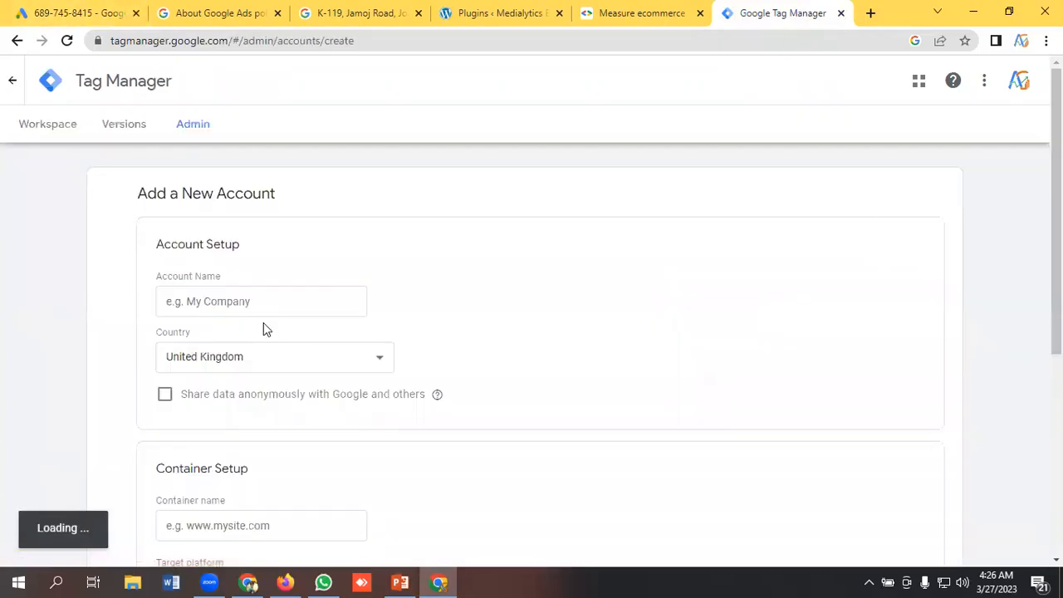
click(217, 302)
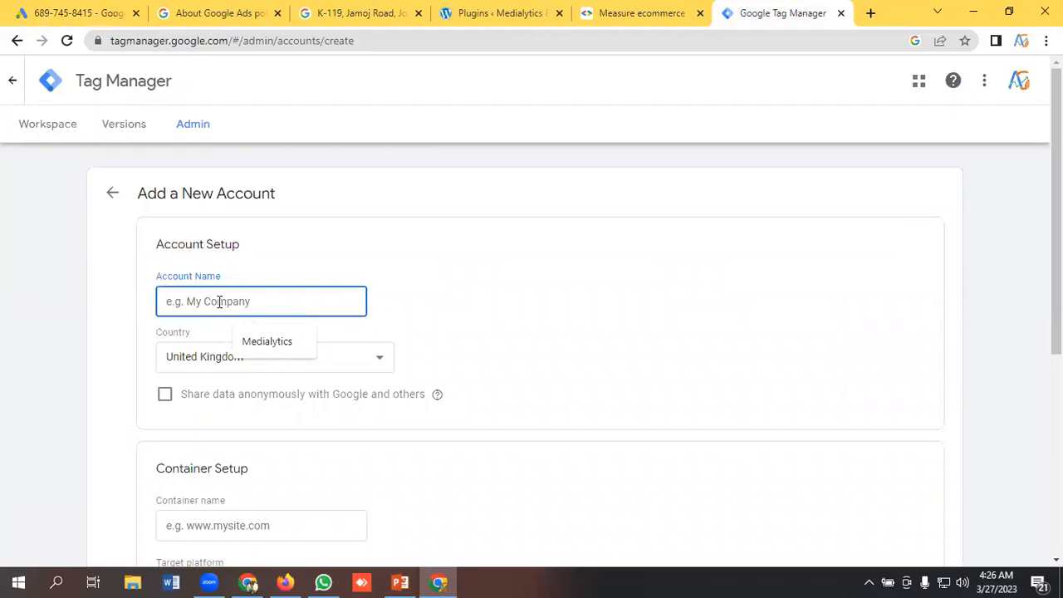
text(A)
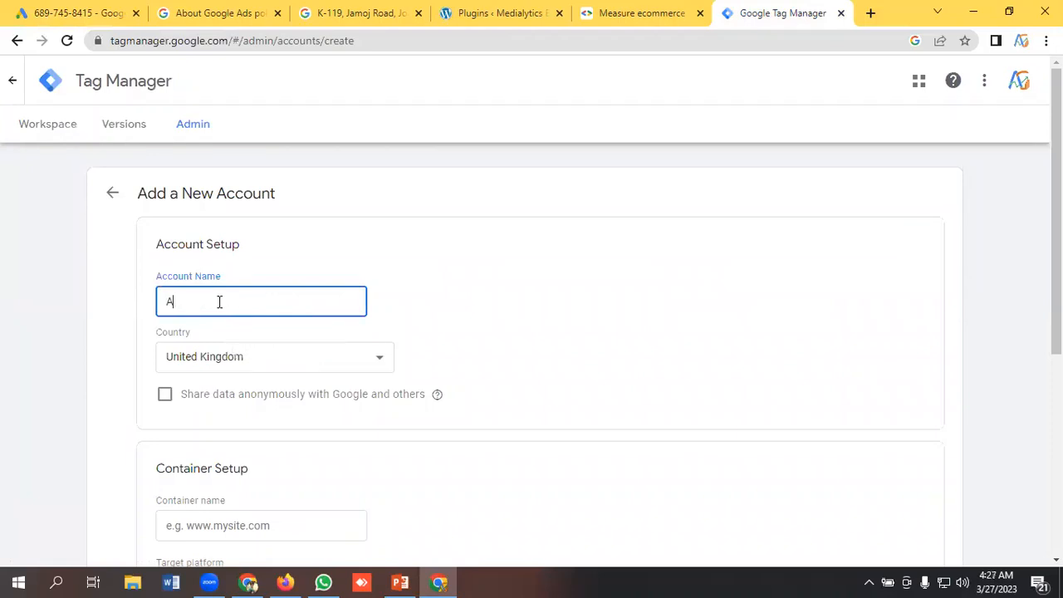
text(nalytical Growth)
Set the new account's country to Bangladesh and enable sharing data anonymously with Google and others
scroll(228, 308, down, 1)
click(245, 280)
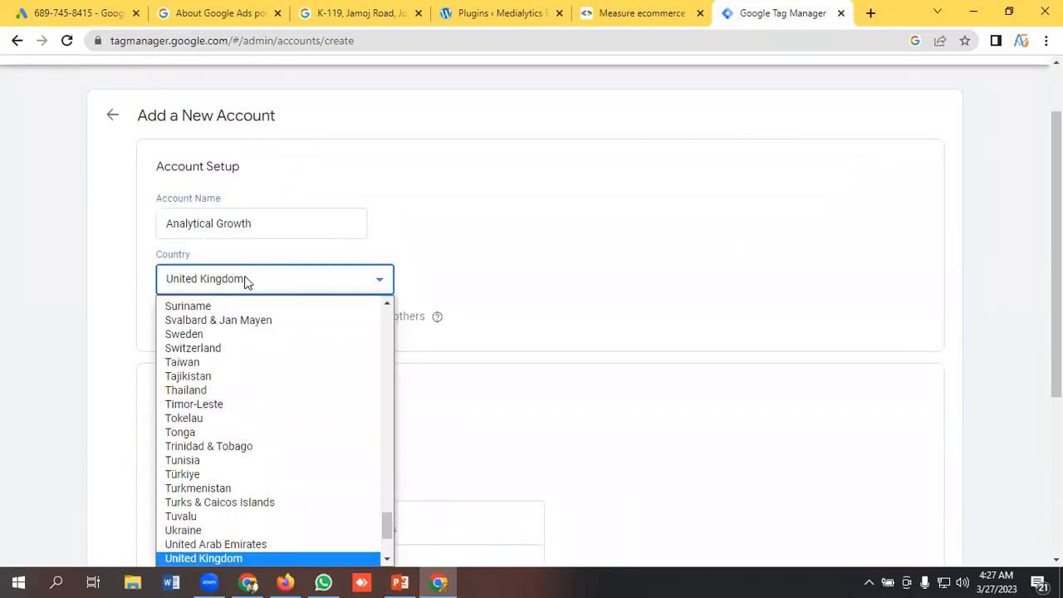
text(ban)
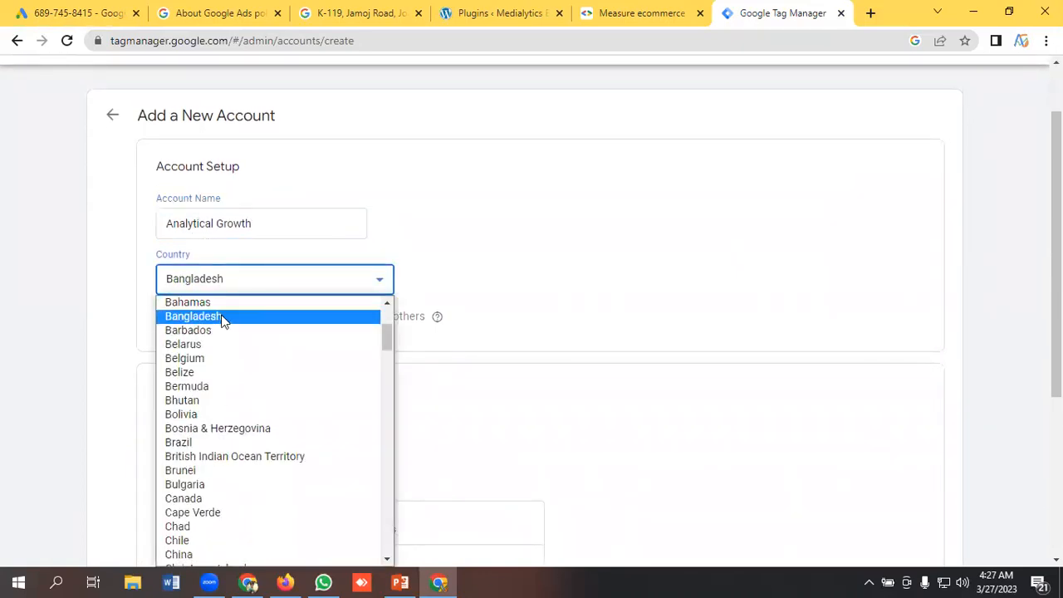
click(221, 320)
scroll(182, 247, down, 1)
click(165, 241)
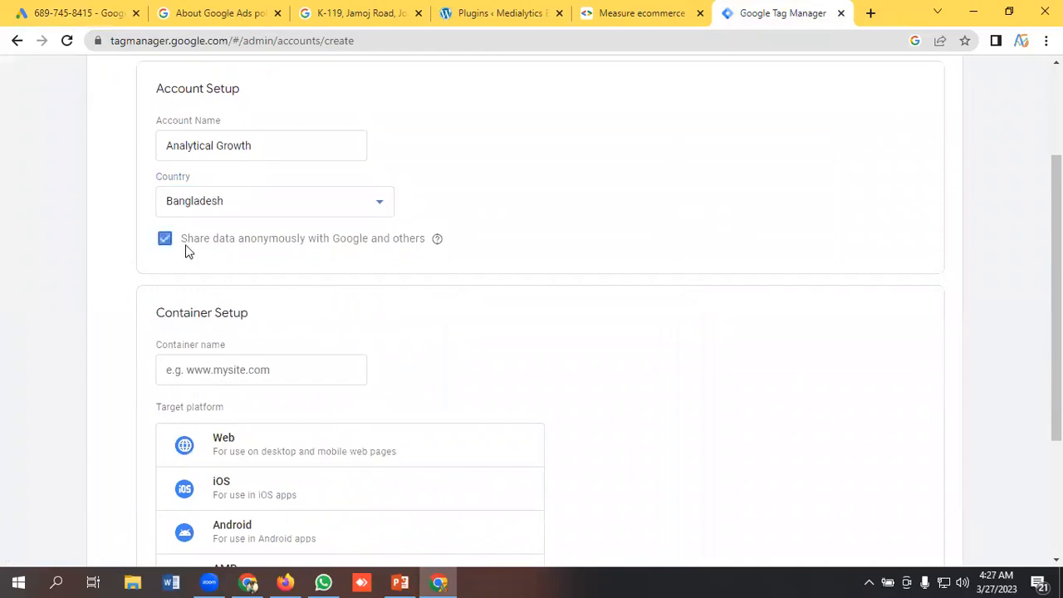
Name the container Analytical Growth Web and choose Web as its target platform
scroll(248, 266, down, 1)
scroll(282, 277, down, 1)
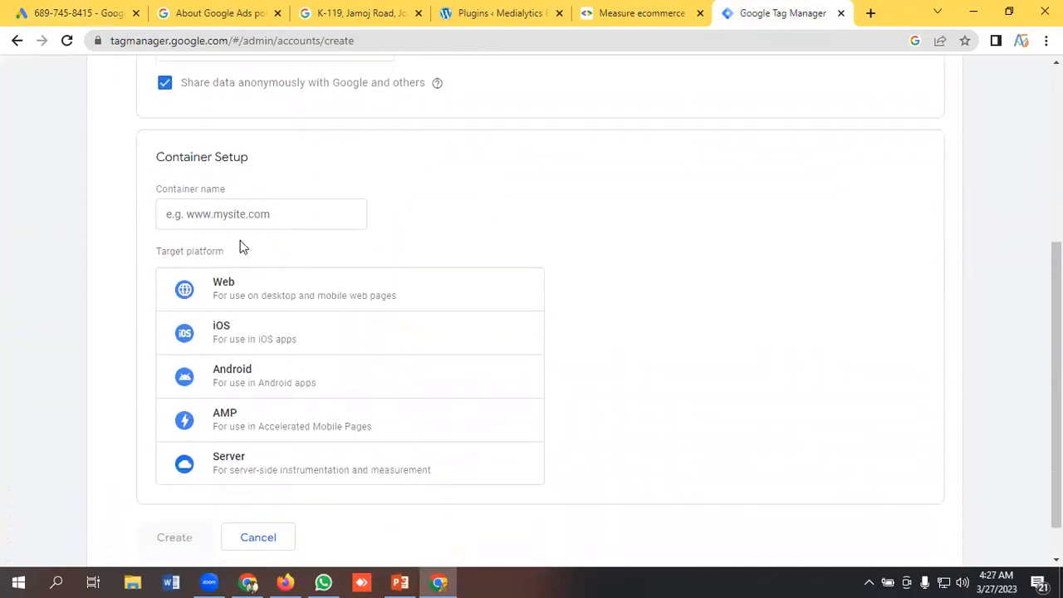
click(260, 219)
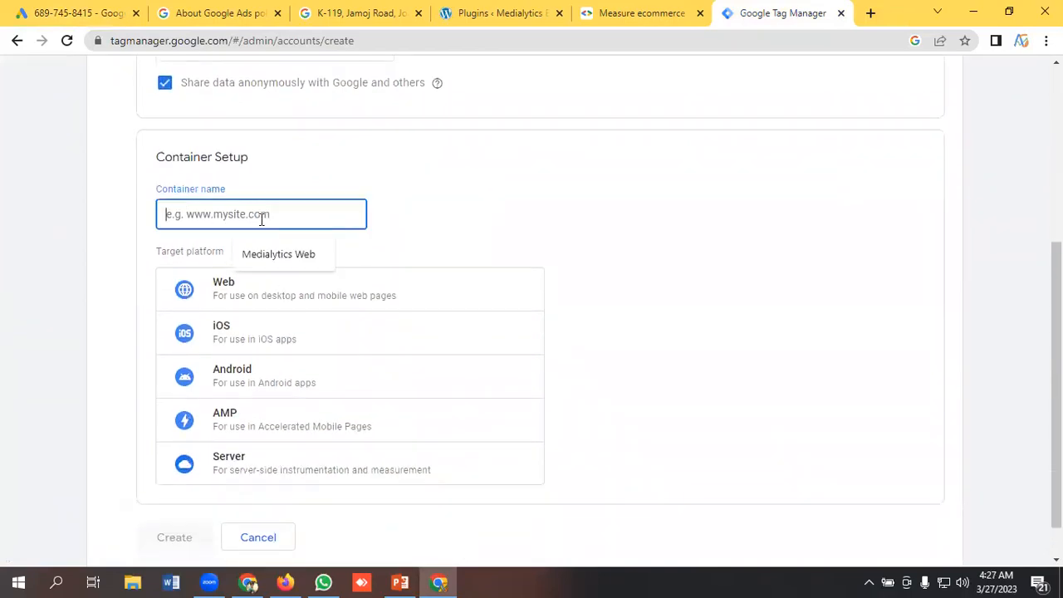
text(A)
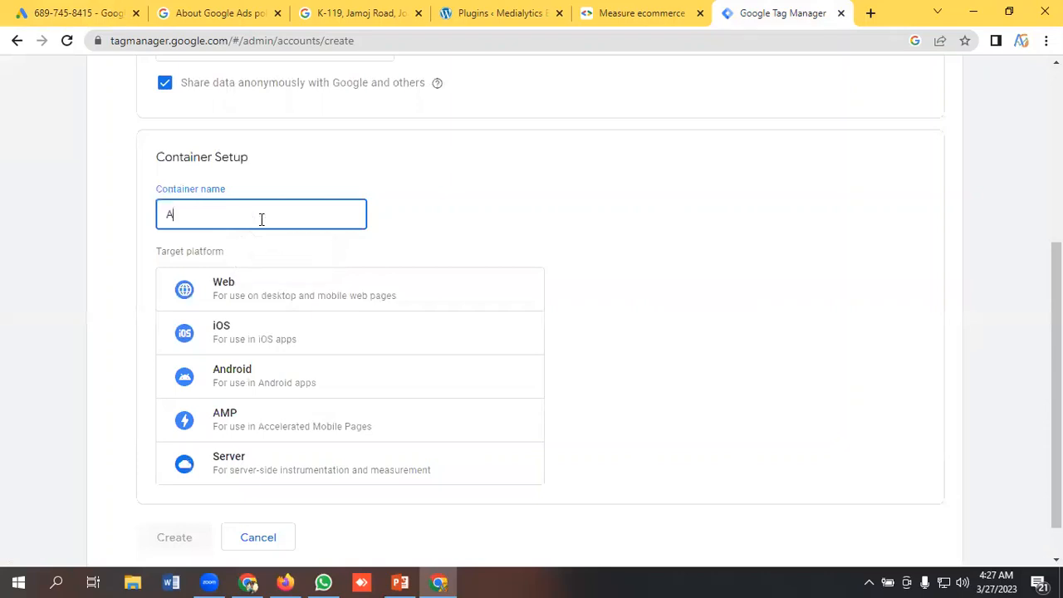
text(nalytical Groth)
key(BackSpace)
text(wth Web)
scroll(241, 249, down, 1)
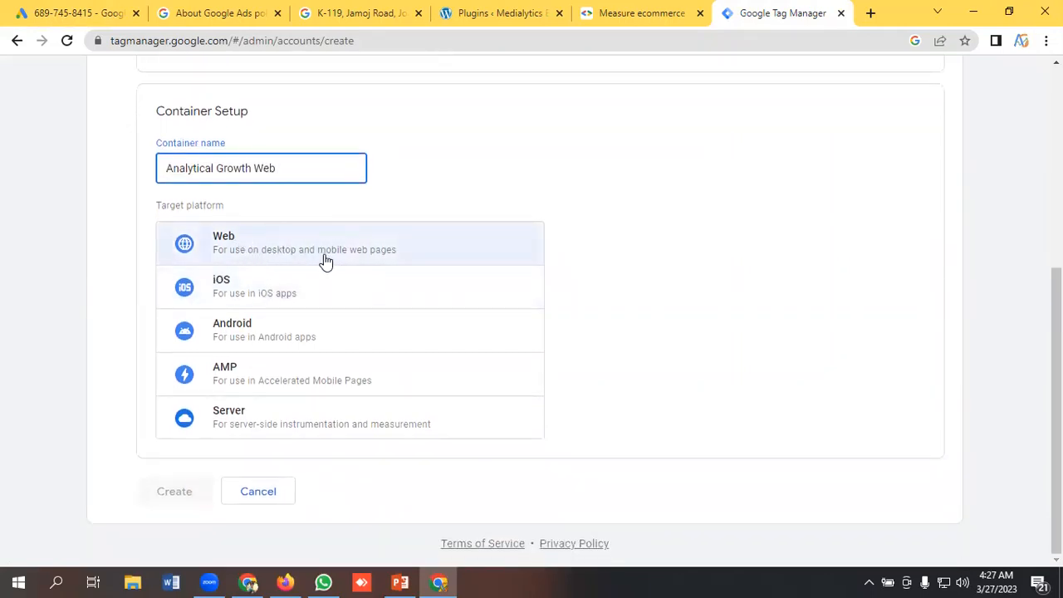
click(266, 252)
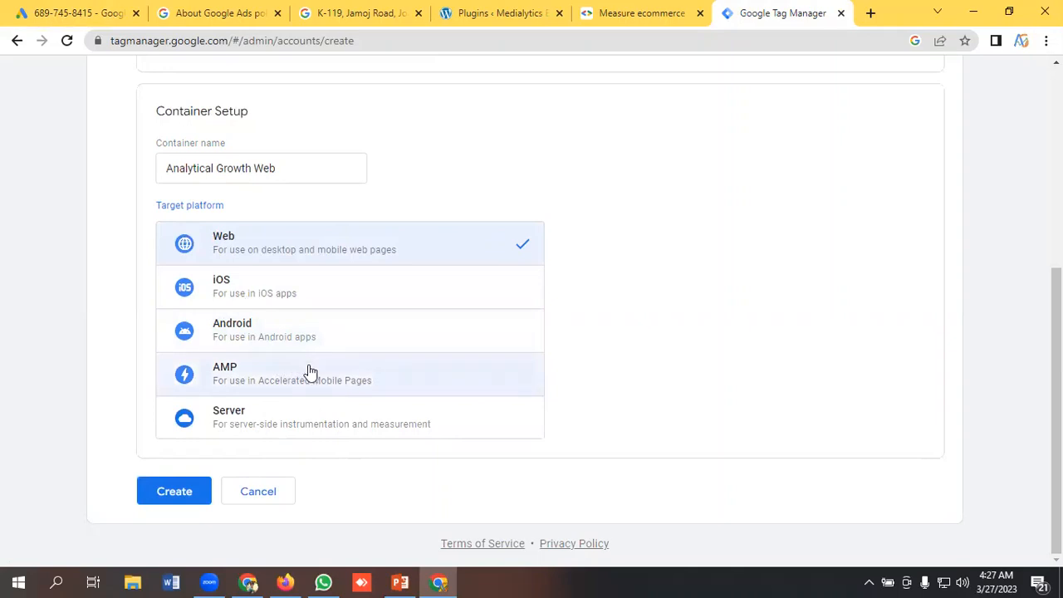
Create the account, accepting the Terms of Service Agreement and the GDPR Data Processing Terms
click(174, 493)
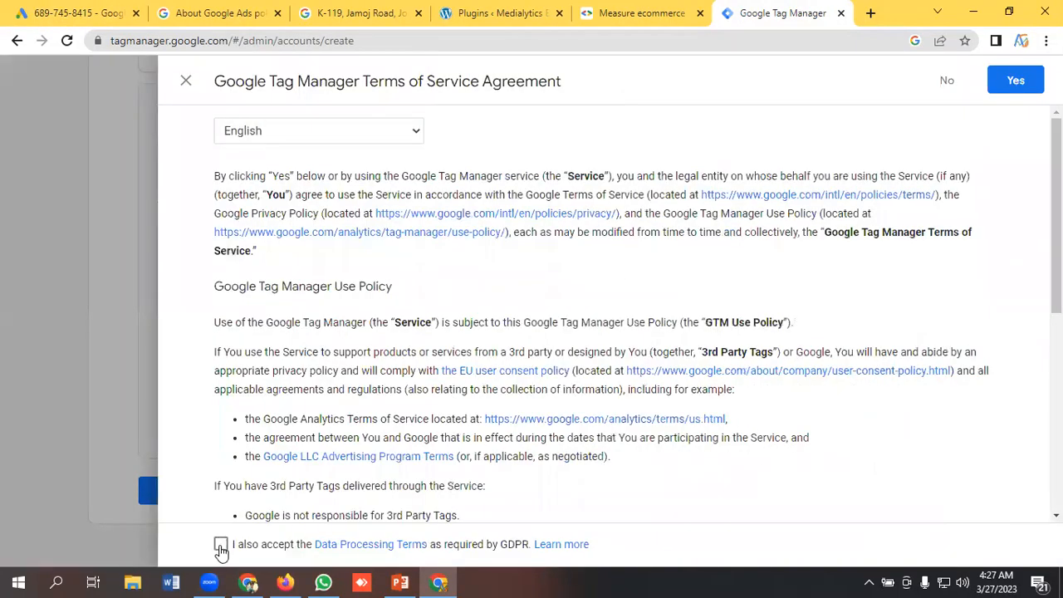
click(221, 547)
click(1015, 80)
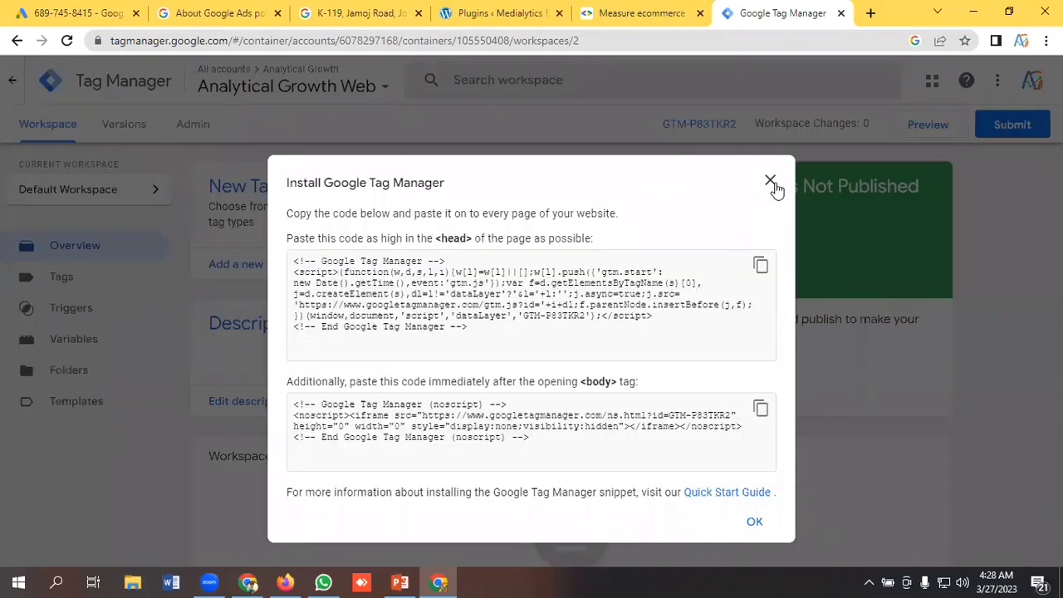
Copy the full container ID, including the GTM prefix, from the <head> installation code
double_click(556, 320)
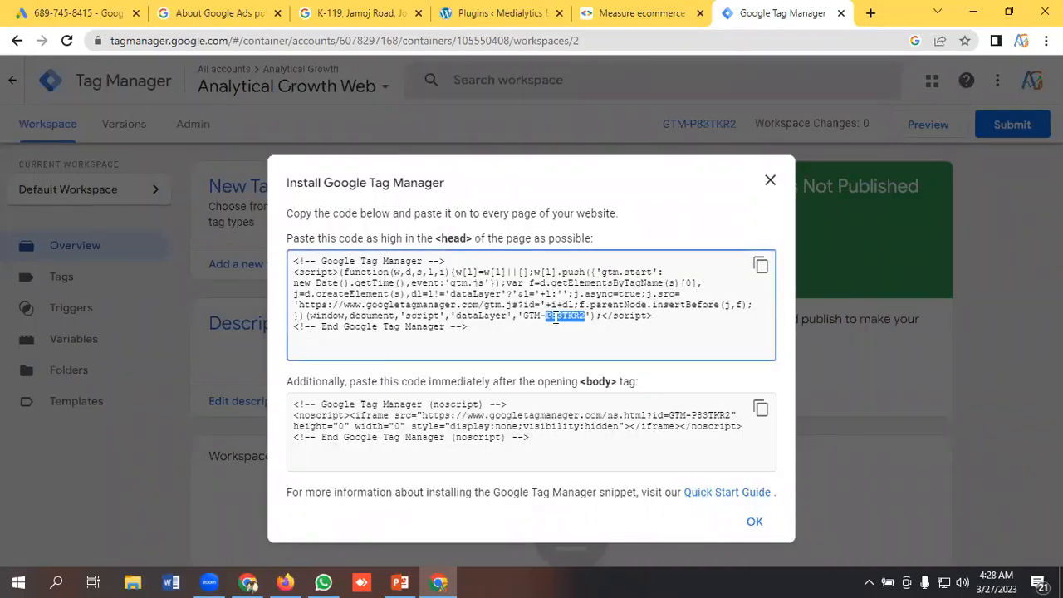
click(538, 316)
mouse_move(524, 316)
mouse_down()
mouse_move(585, 317)
mouse_move(525, 314)
mouse_up()
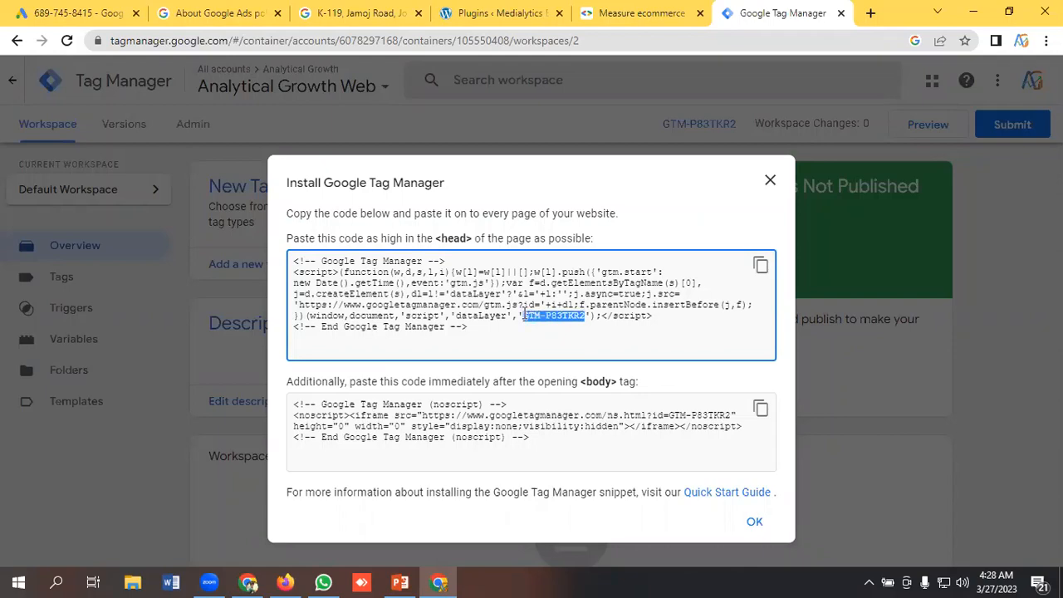
right_click(524, 314)
click(552, 326)
Switch to the WordPress admin, locate GTM4WP among the installed plugins, and open the site's Google Tag Manager settings
click(490, 12)
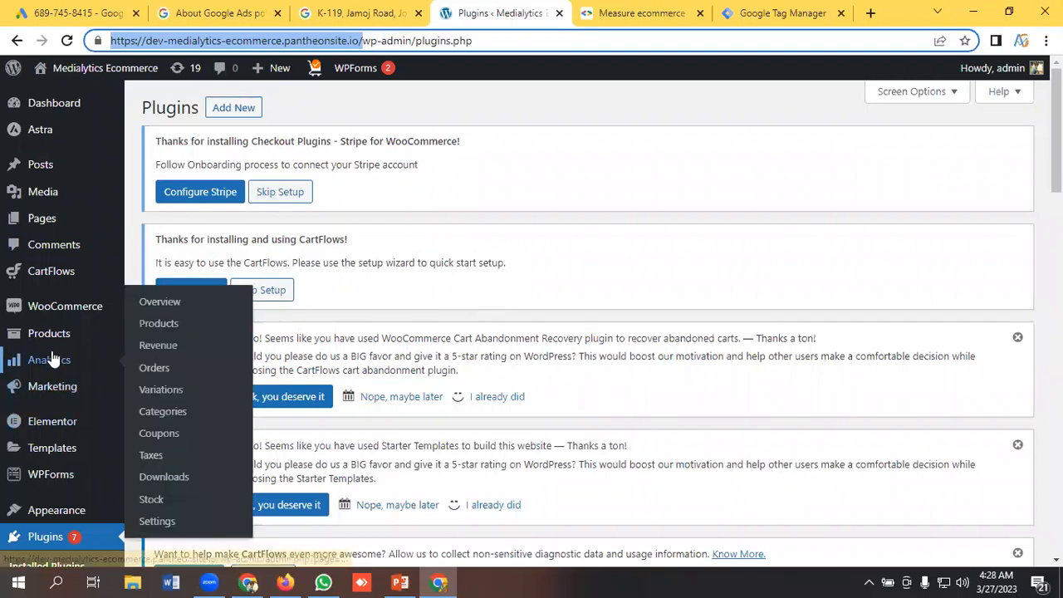
scroll(60, 357, down, 1)
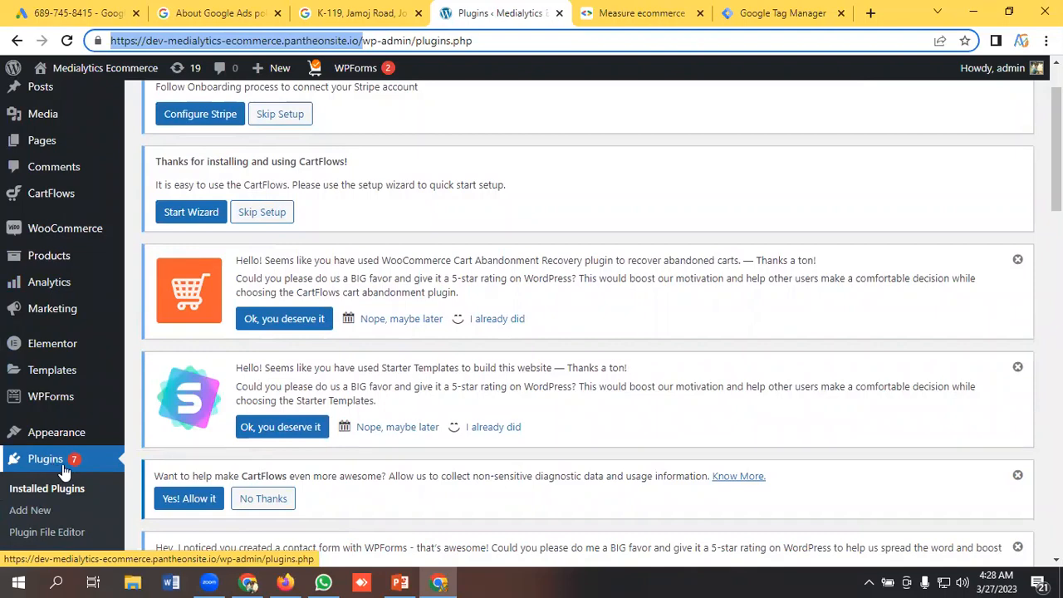
scroll(274, 428, down, 2)
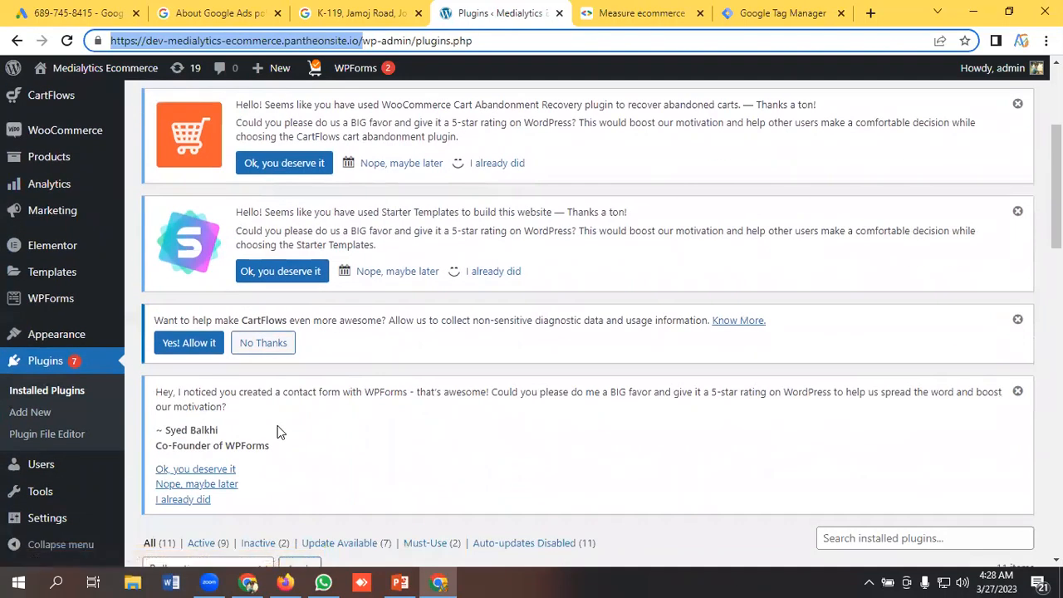
scroll(279, 431, down, 8)
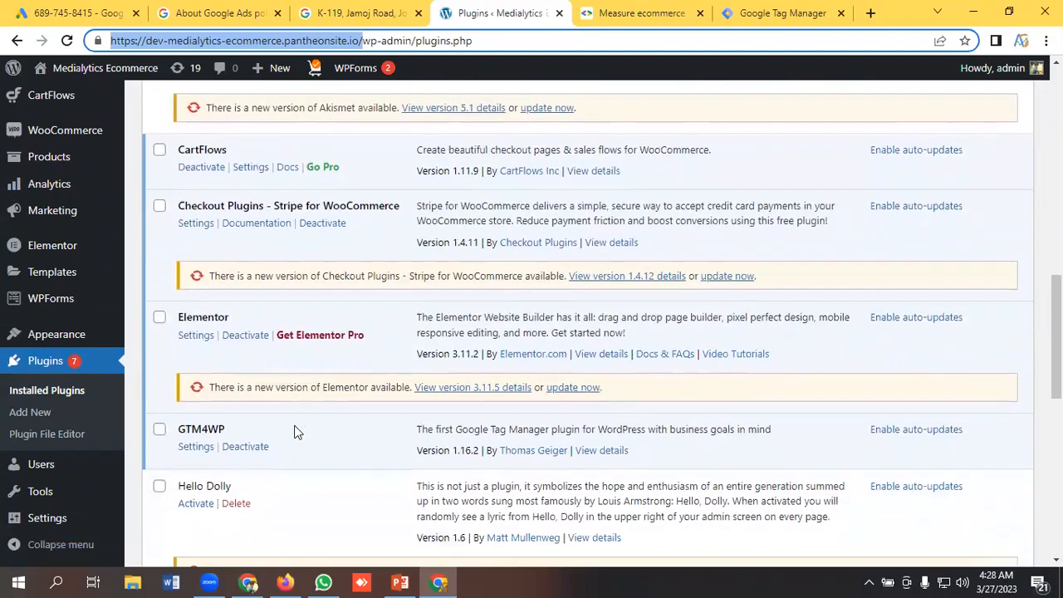
scroll(297, 431, down, 1)
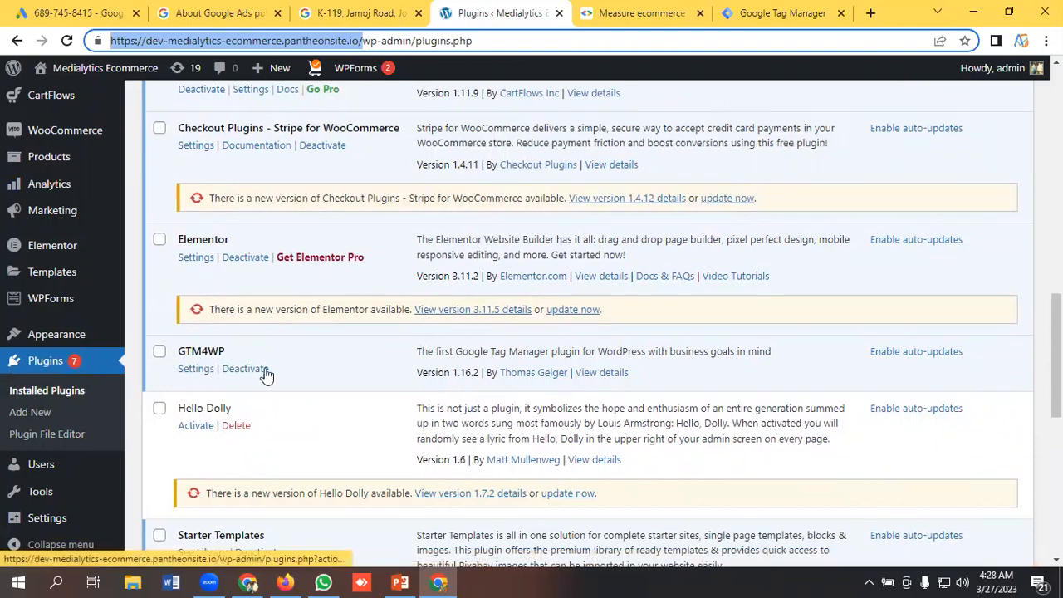
scroll(241, 382, down, 3)
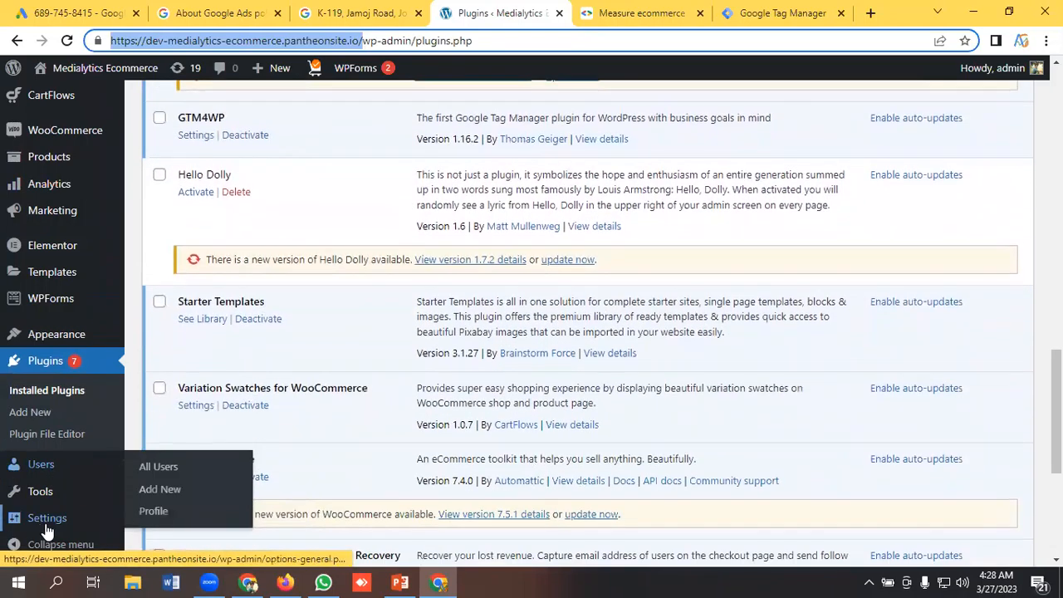
mouse_move(52, 529)
click(167, 523)
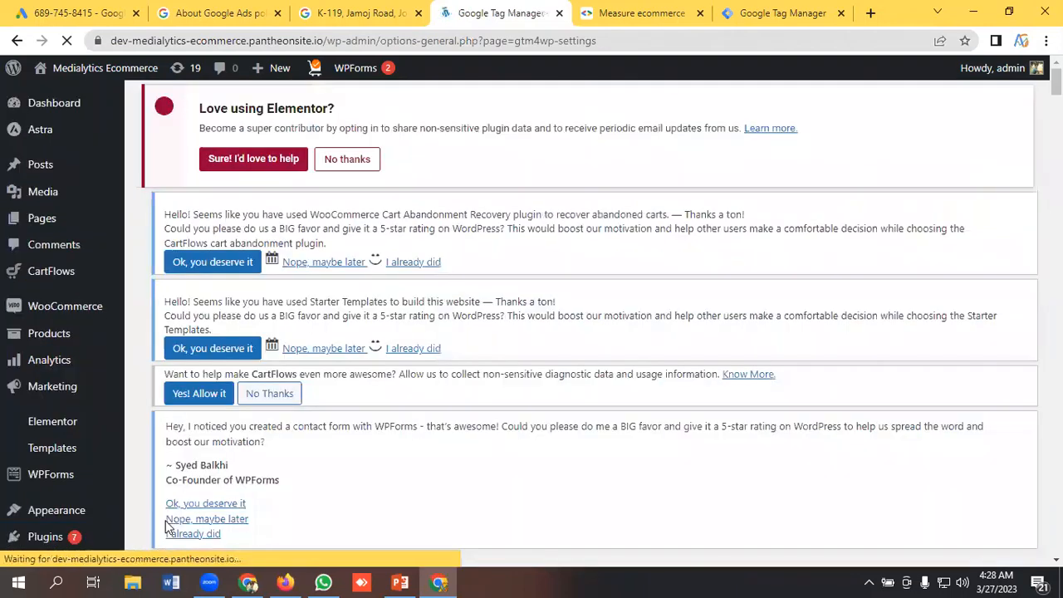
Return to Google Tag Manager and copy the container ID from the <head> code again
click(780, 12)
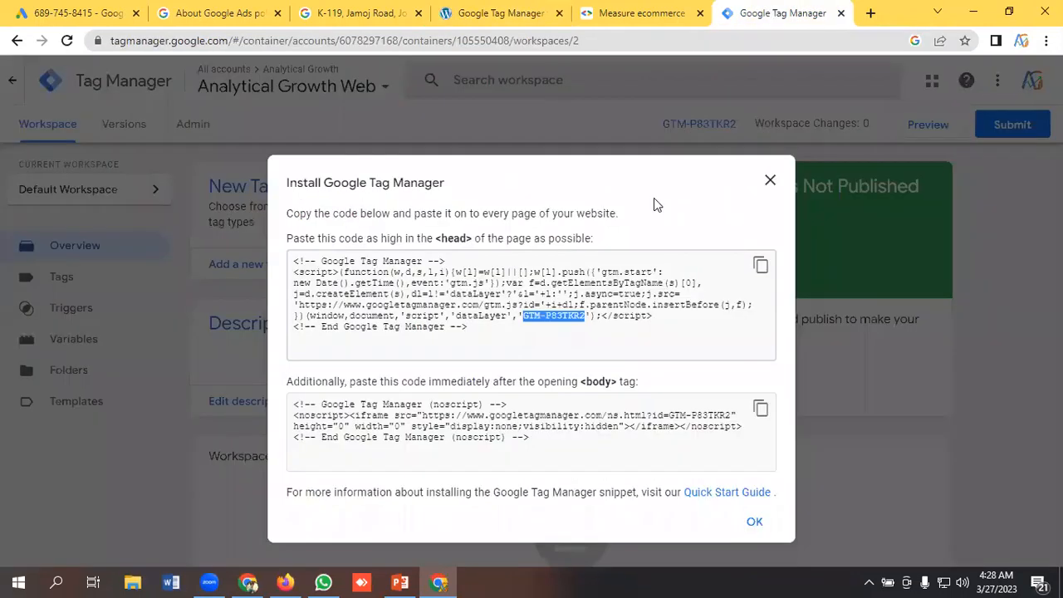
right_click(531, 318)
click(556, 332)
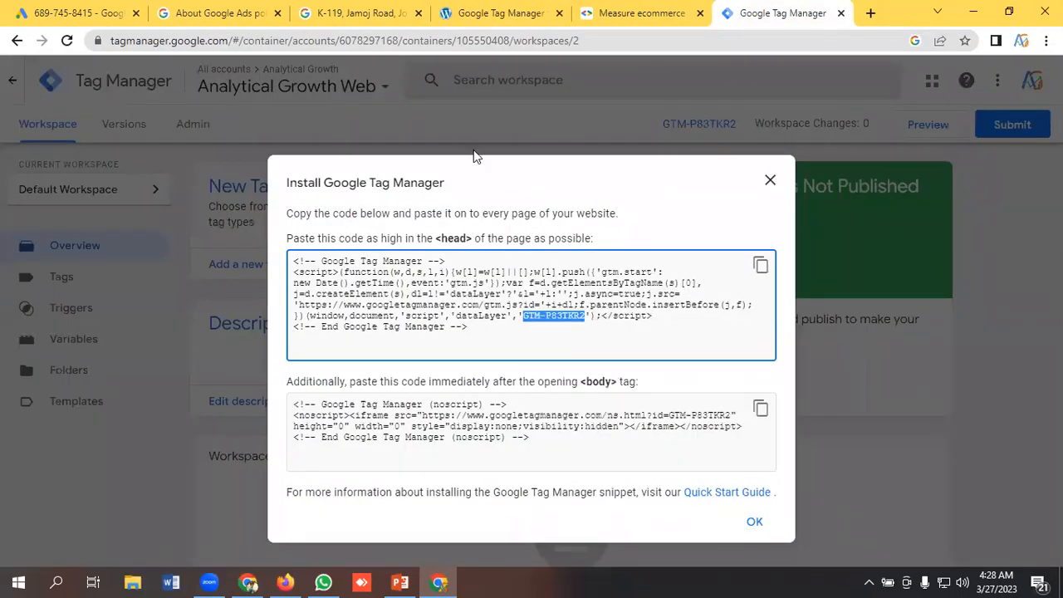
Set the Google Tag Manager ID to GTM-P83TKR2 in the WordPress plugin settings and save the changes
click(482, 15)
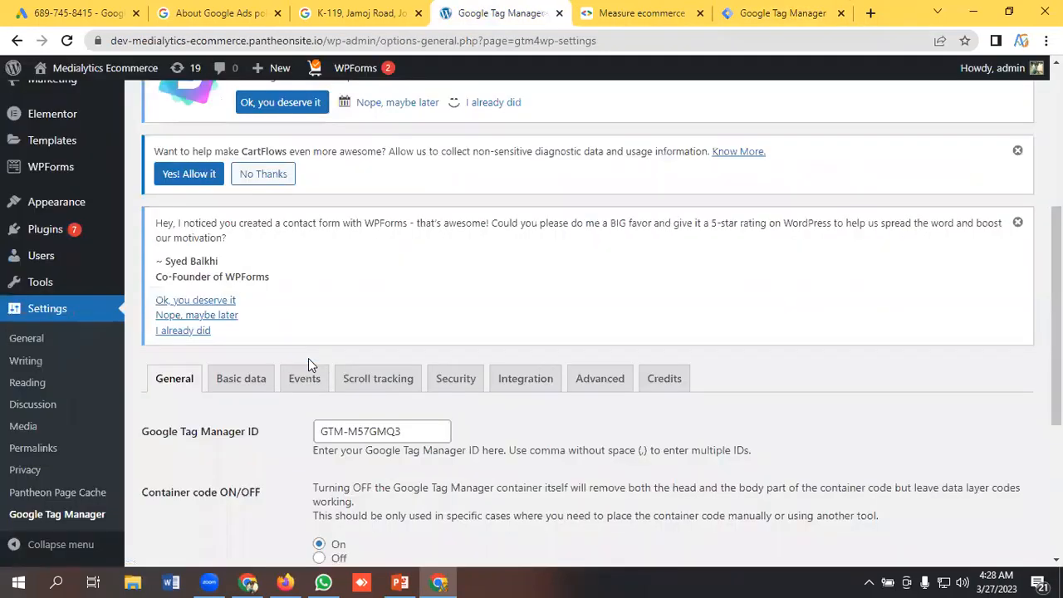
scroll(308, 363, down, 1)
click(415, 363)
key(ctrl+a)
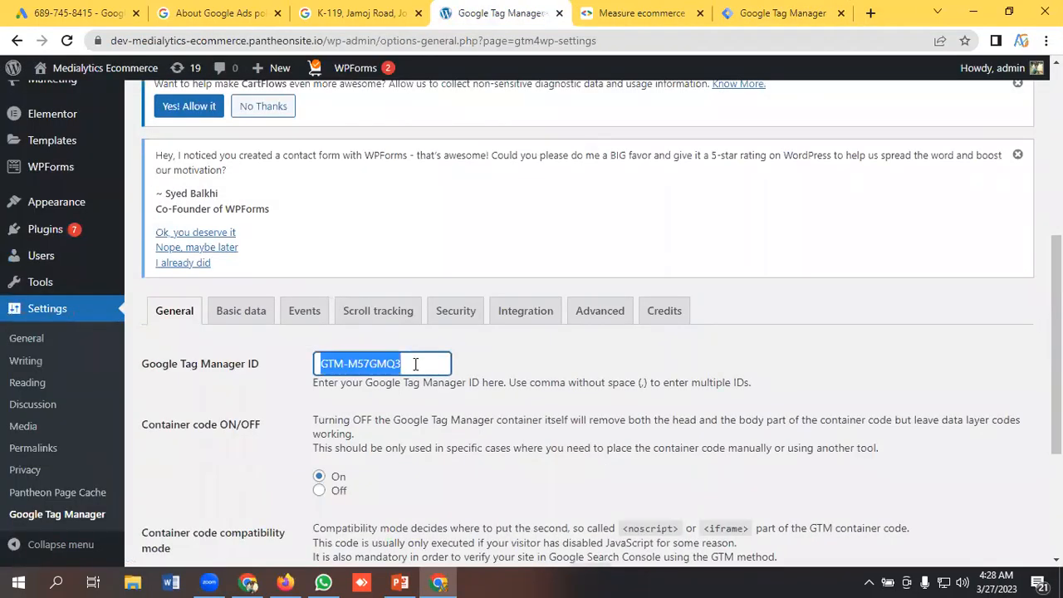
key(ctrl+v)
scroll(374, 416, down, 1)
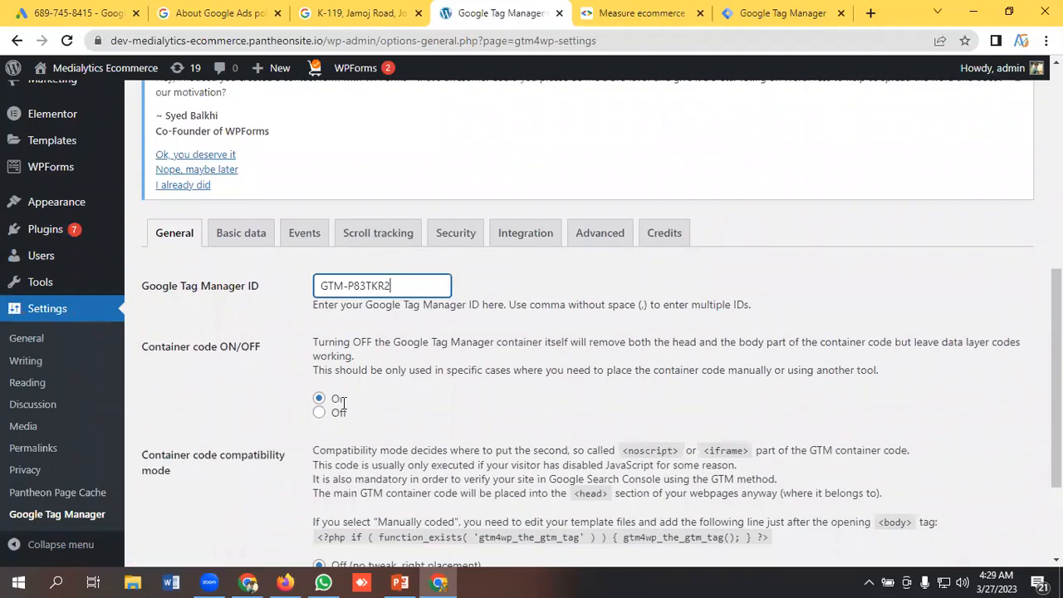
scroll(347, 399, down, 2)
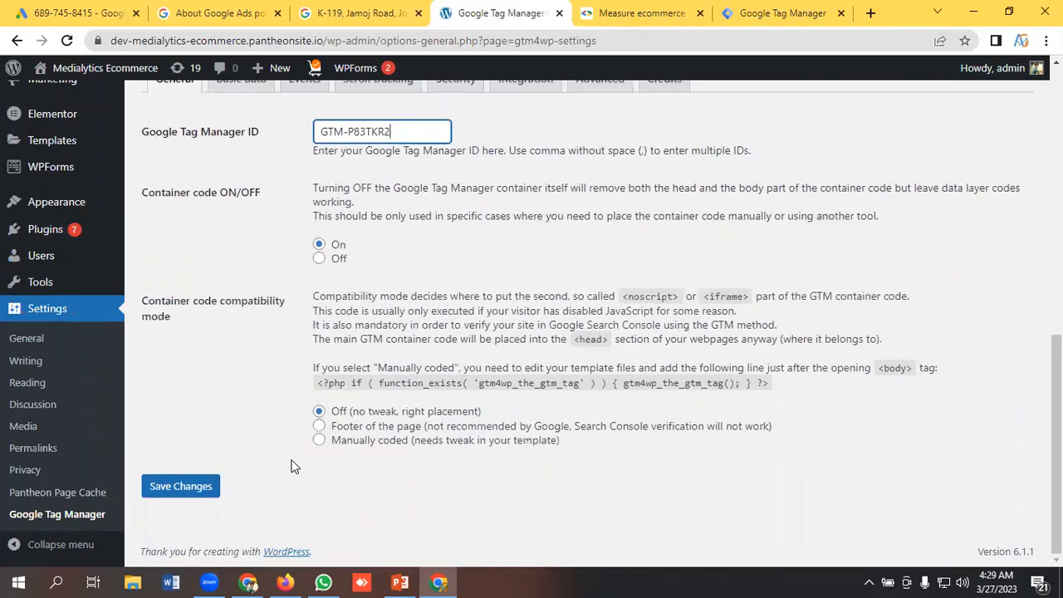
click(189, 487)
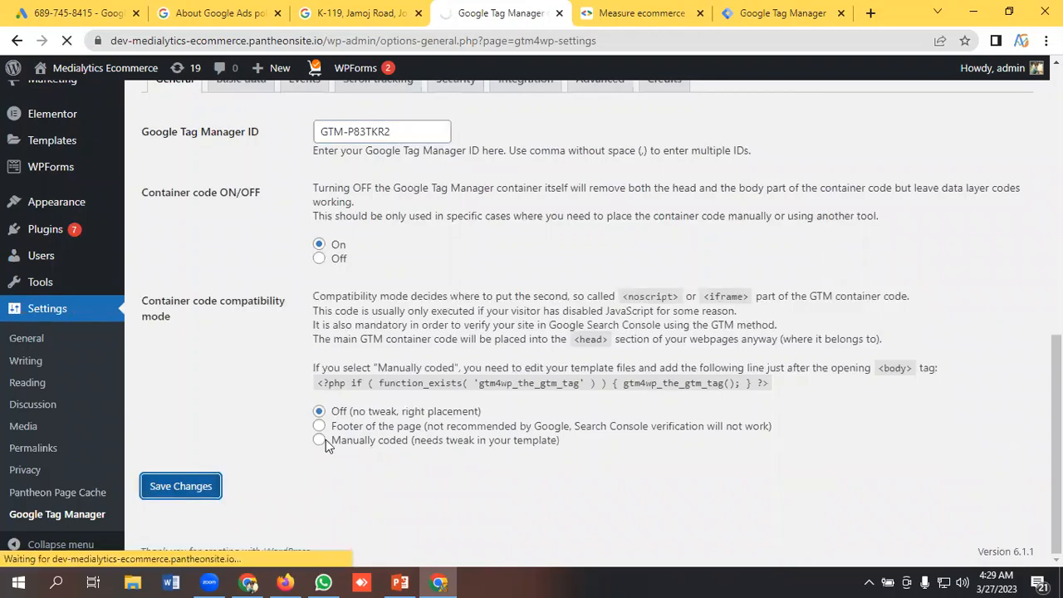
scroll(325, 439, down, 5)
scroll(326, 439, up, 1)
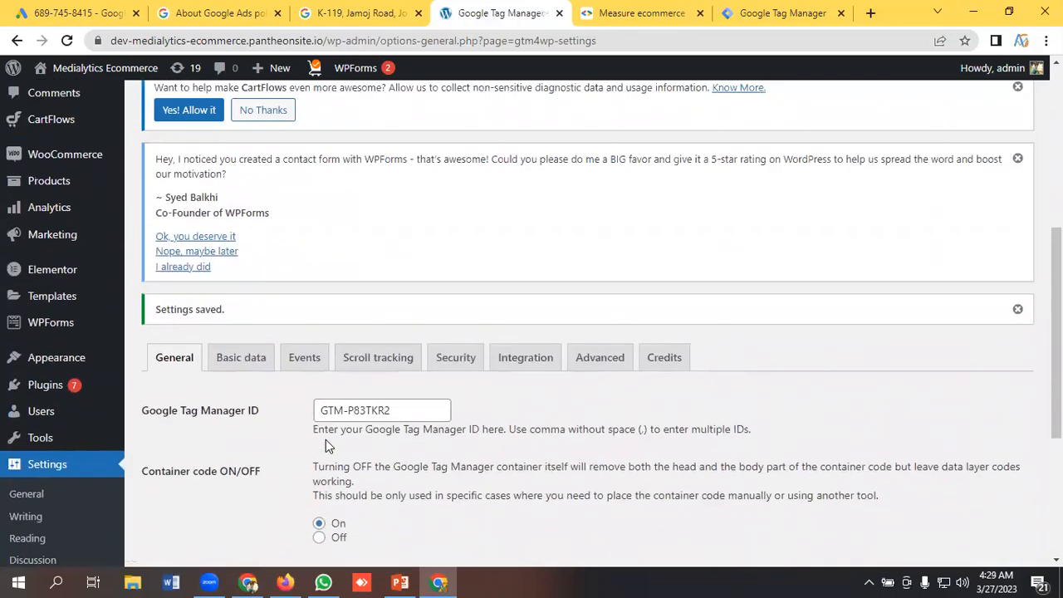
Open the plugin's WooCommerce integration settings and review the e-commerce tracking options, including enhanced e-commerce
click(536, 363)
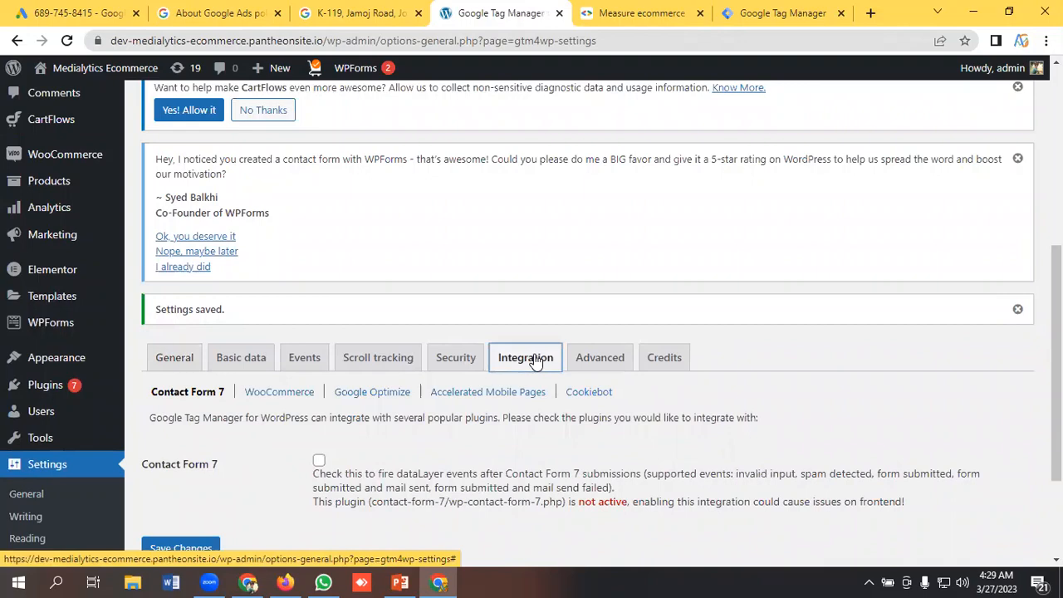
scroll(536, 363, down, 1)
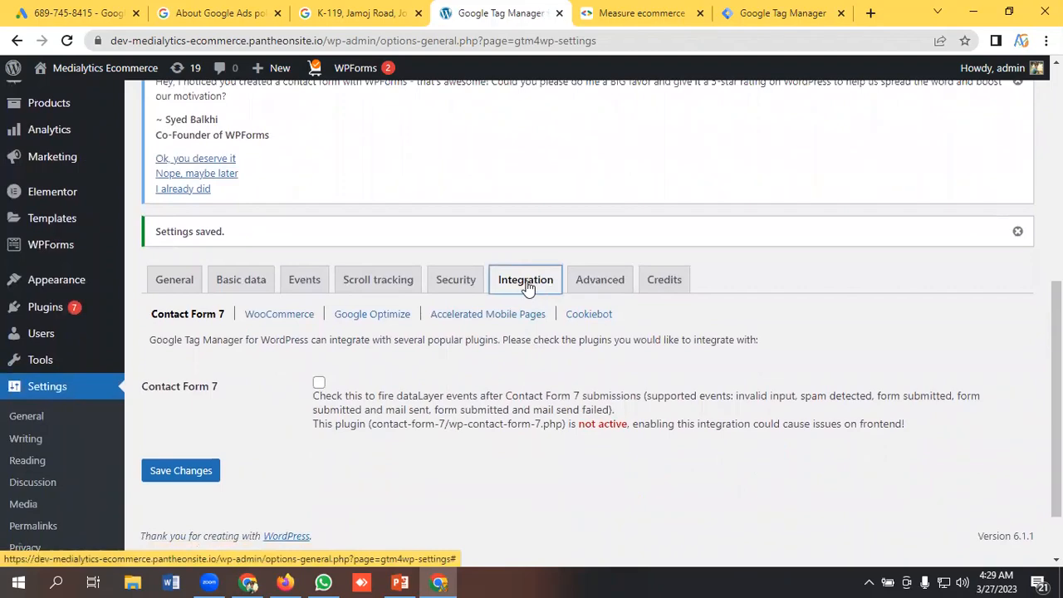
click(267, 320)
scroll(201, 310, down, 2)
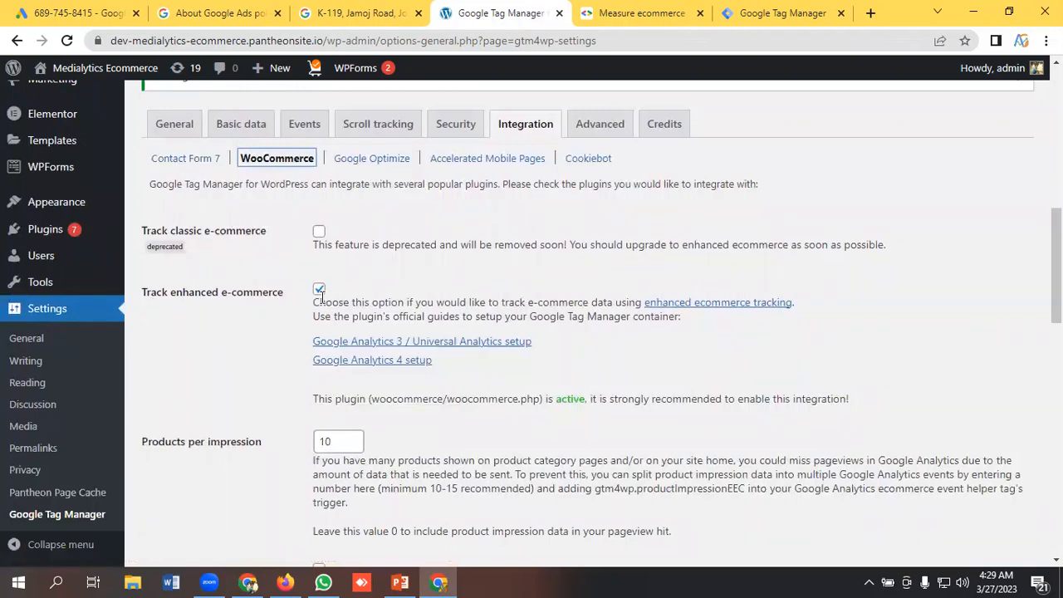
scroll(372, 309, down, 2)
scroll(372, 309, down, 10)
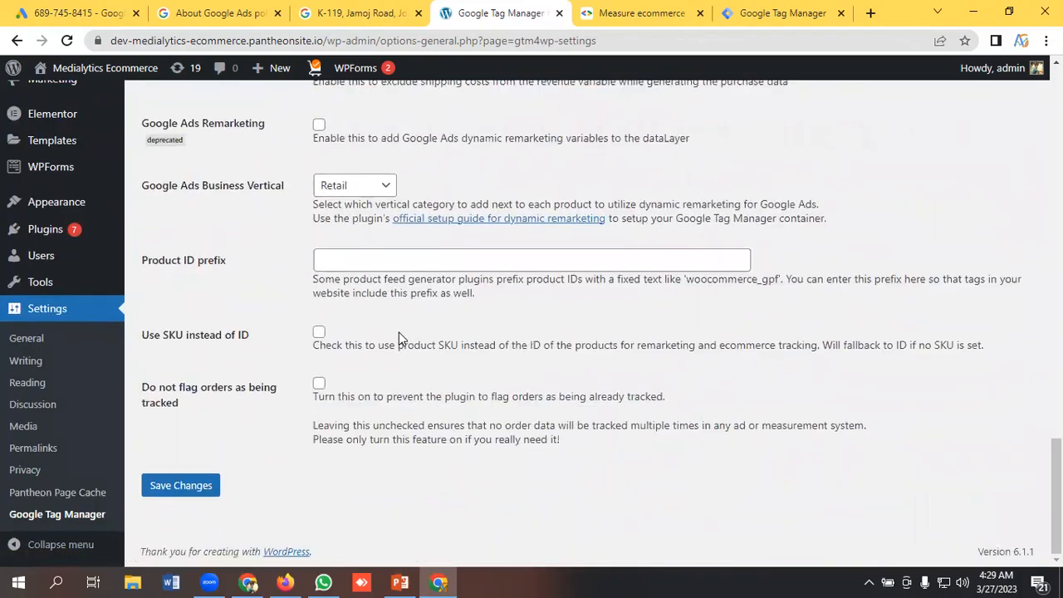
Save the plugin's WooCommerce integration settings, and return to Google Tag Manager with the installation code dialog dismissed
click(181, 486)
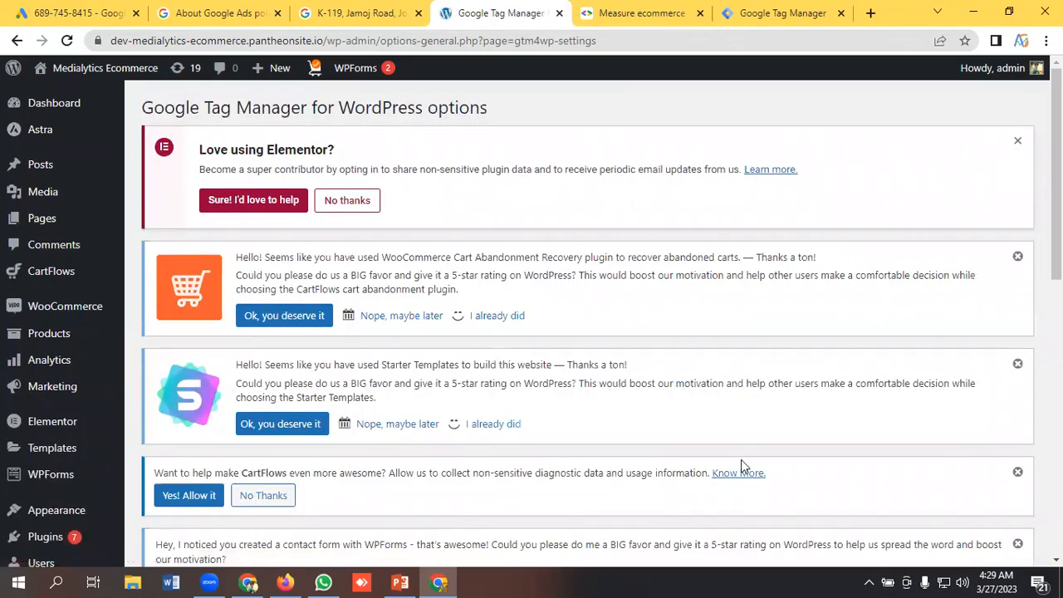
click(768, 14)
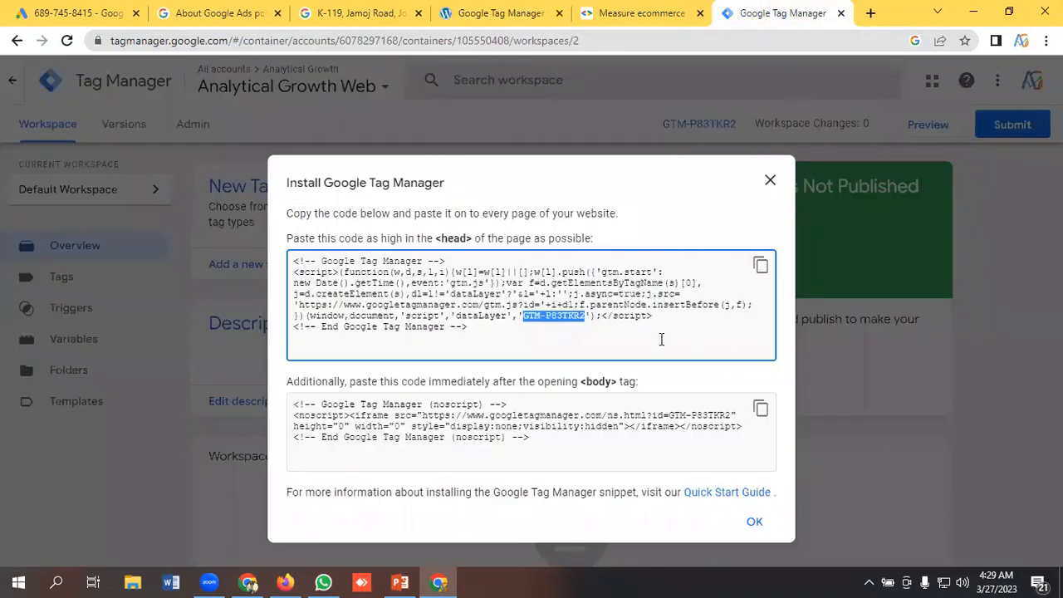
click(769, 182)
Publish the empty container as a new version without a description, and return to the workspace overview
click(993, 127)
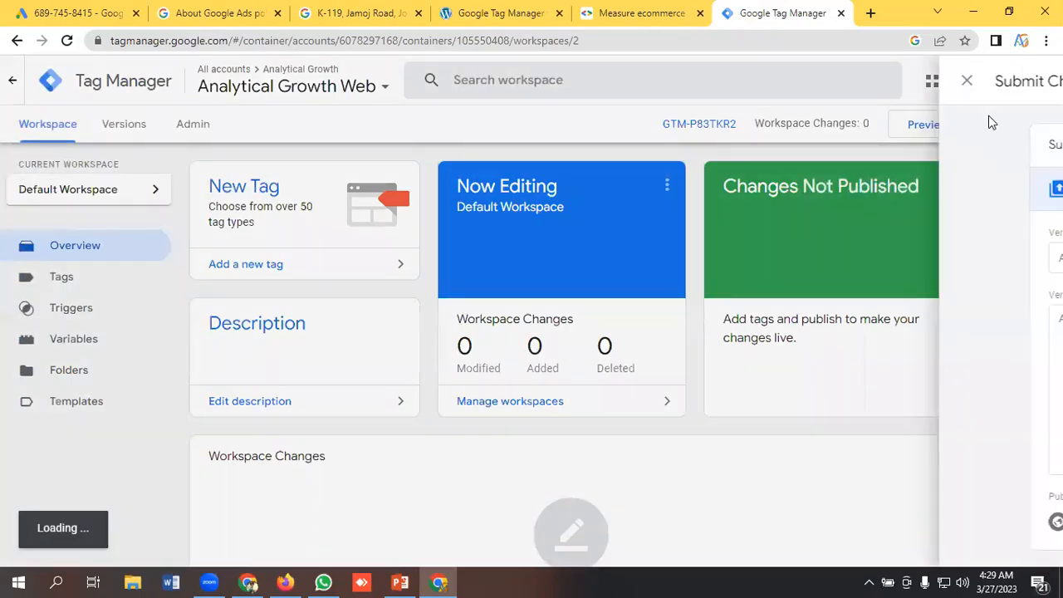
click(1005, 80)
click(741, 529)
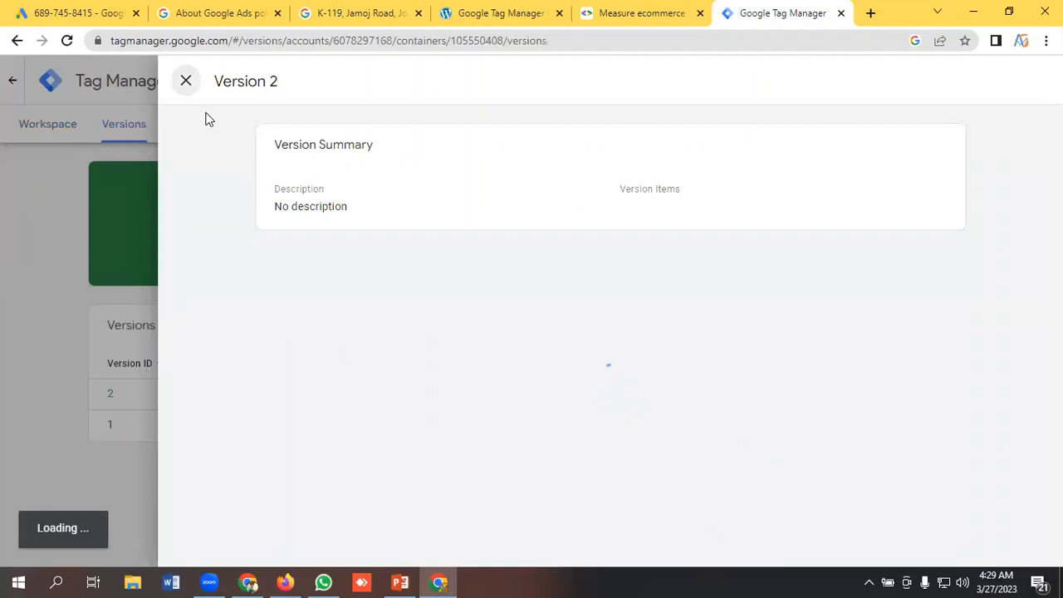
click(119, 123)
click(64, 124)
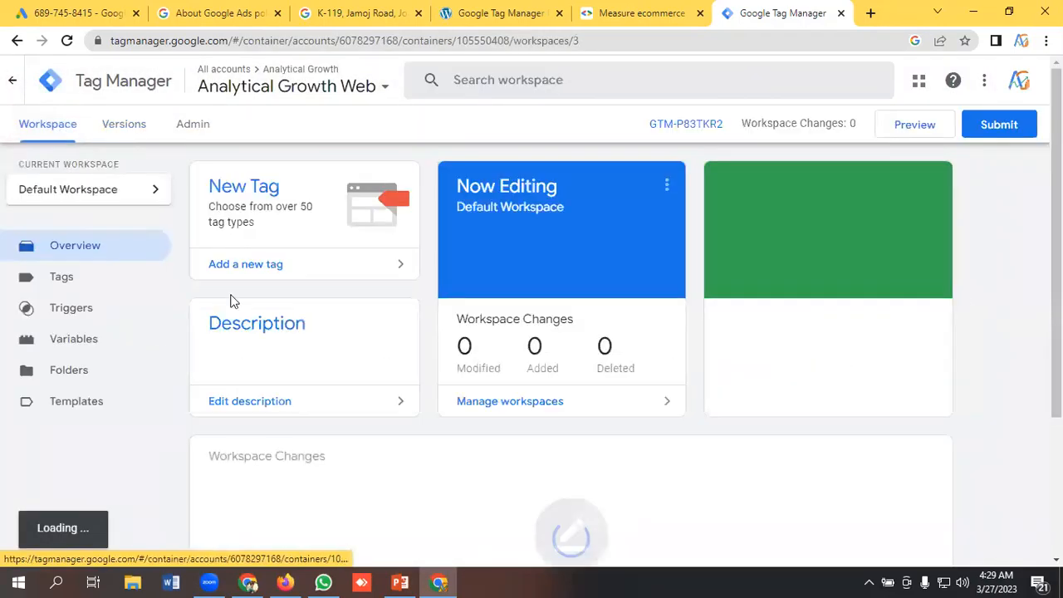
Create a new tag named Conversion Linker and give it the Conversion Linker tag type
click(68, 281)
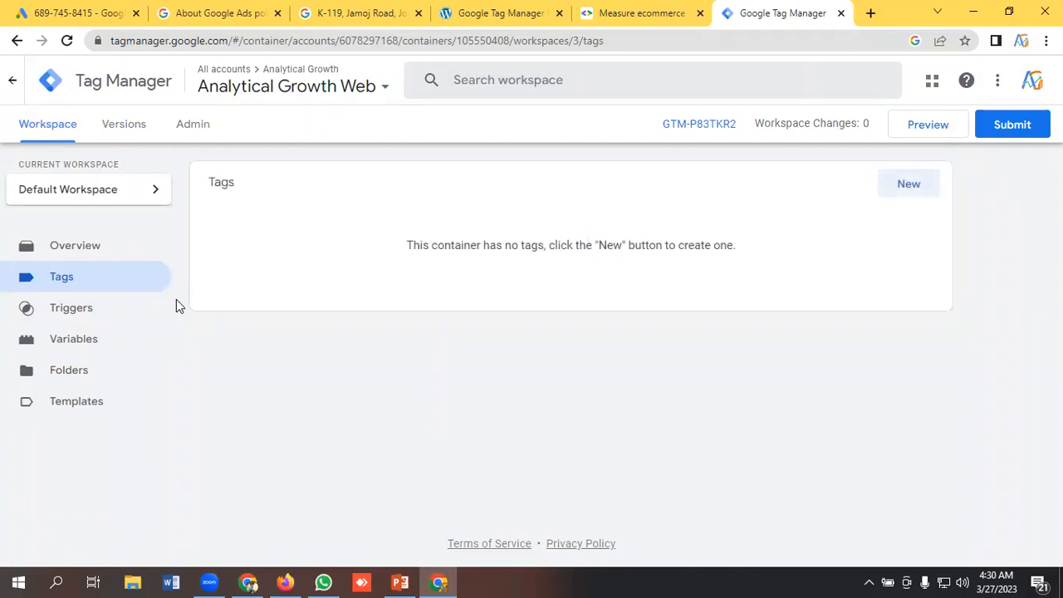
click(904, 186)
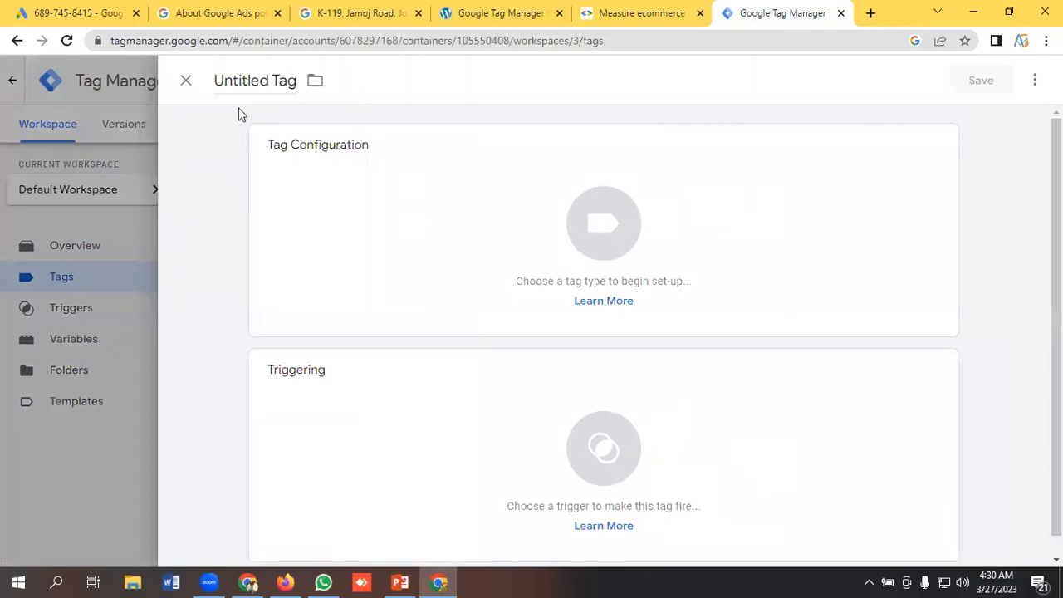
key(BackSpace)
text(Conversion Linker)
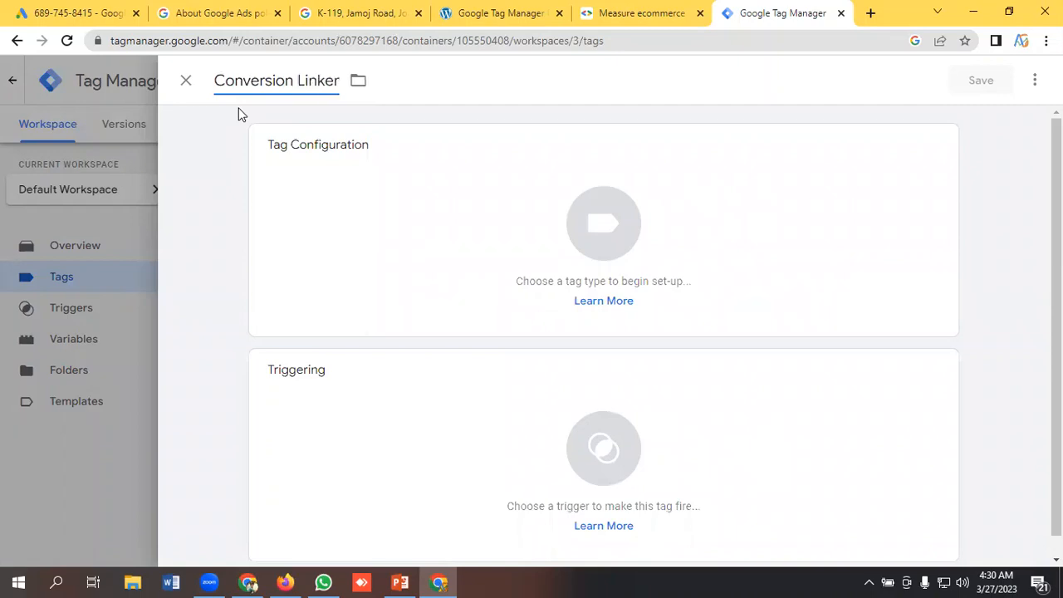
click(588, 230)
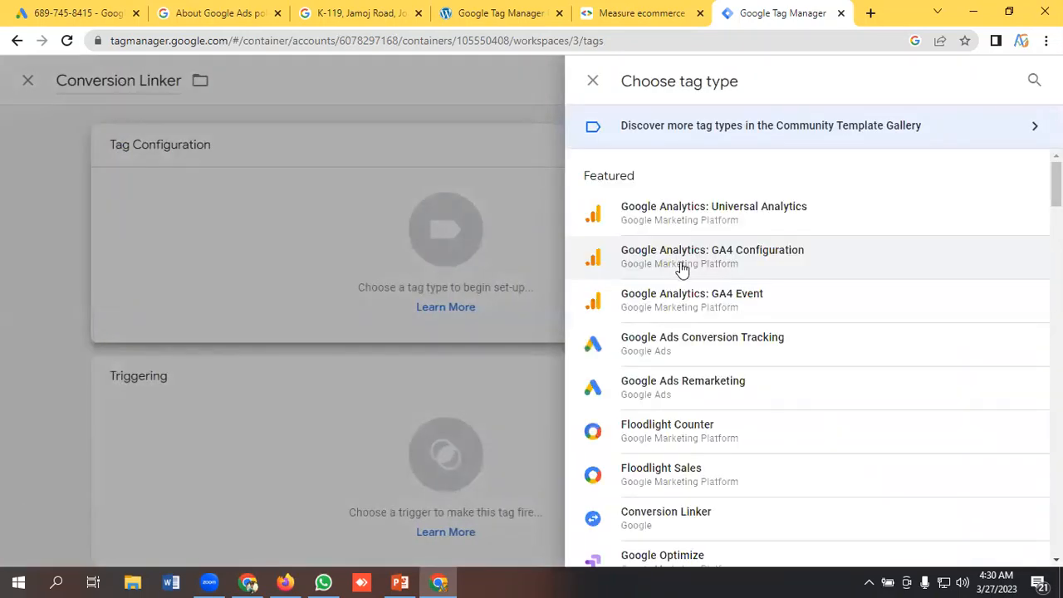
scroll(709, 335, down, 1)
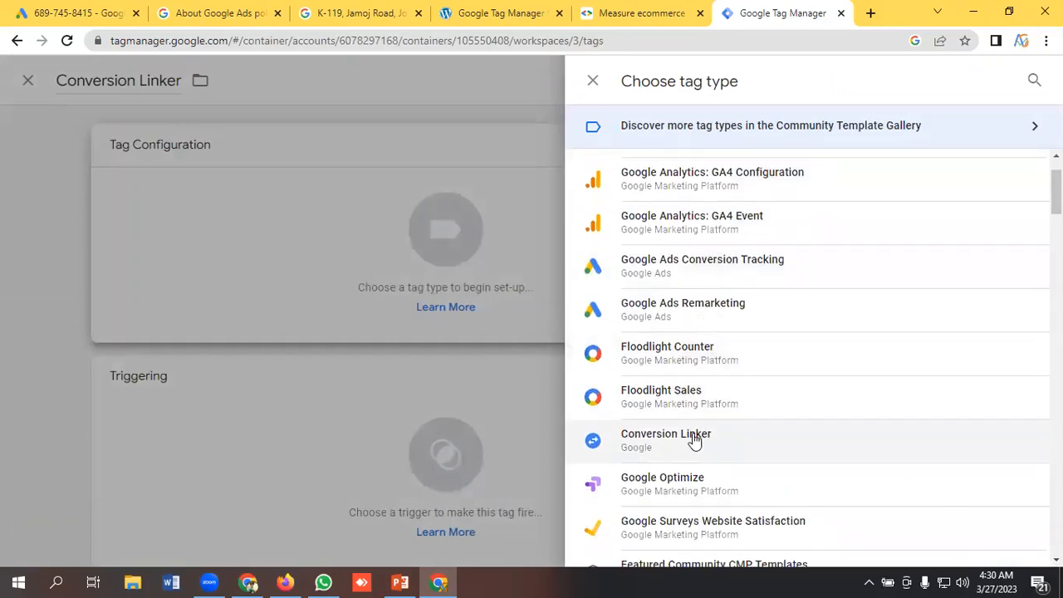
click(728, 446)
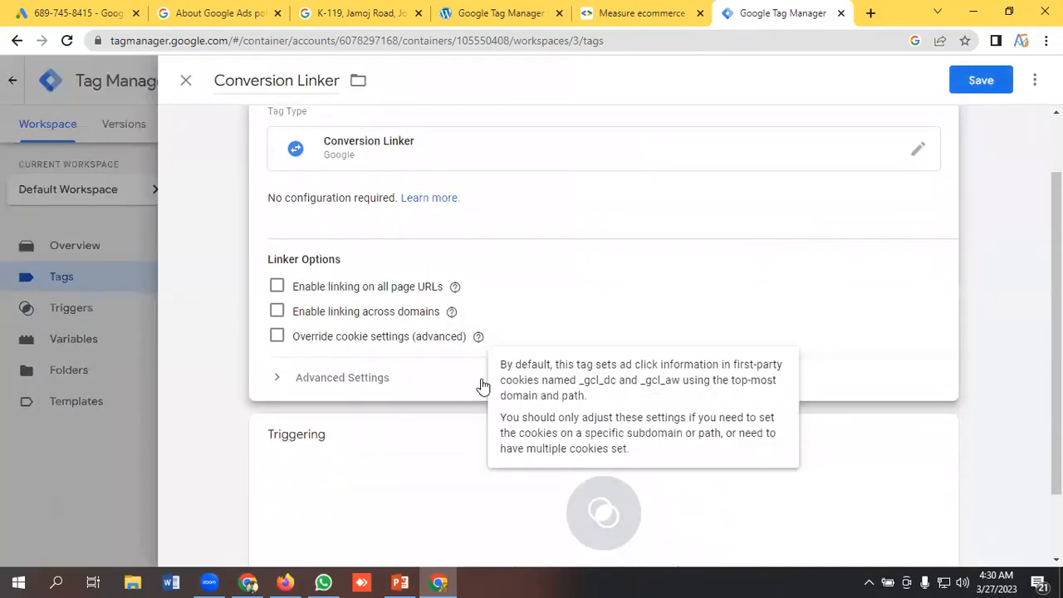
Assign the All Pages trigger to the Conversion Linker tag and save the tag
scroll(387, 441, down, 2)
click(593, 420)
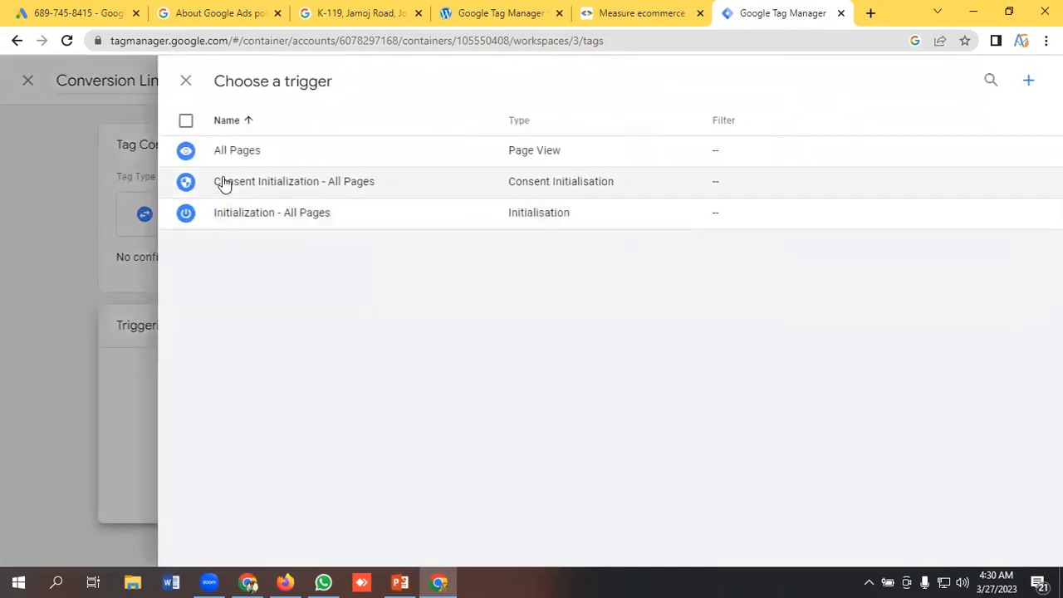
click(246, 154)
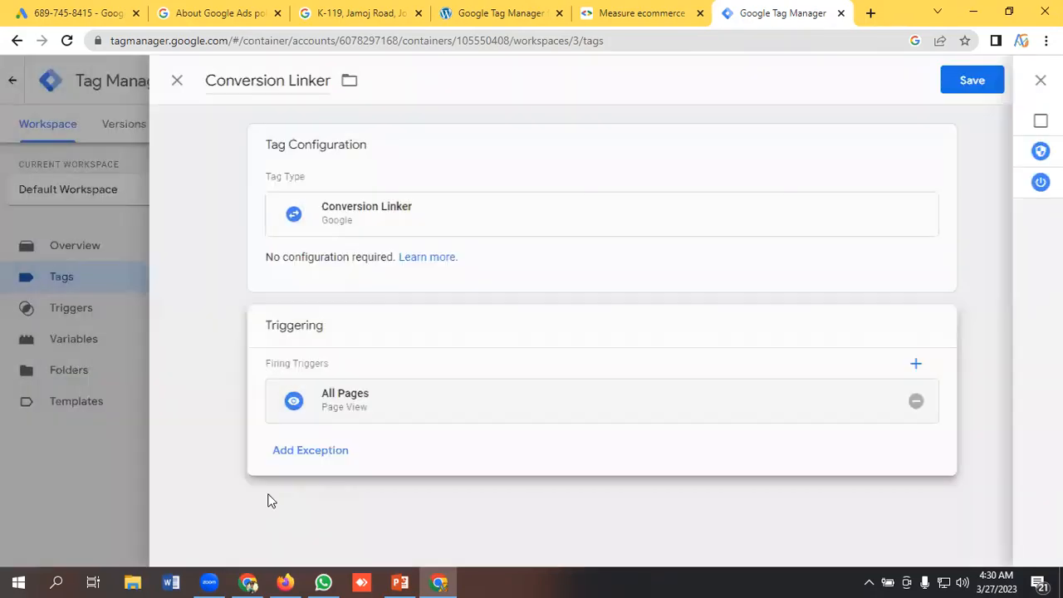
click(980, 81)
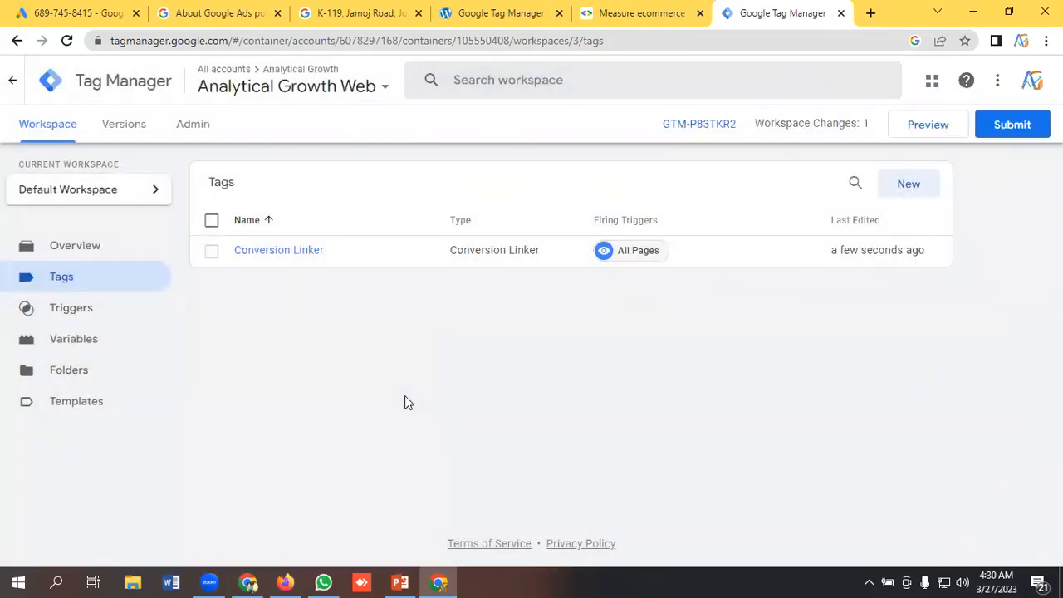
Create a user-defined variable named Value with the Data Layer Variable type
click(81, 345)
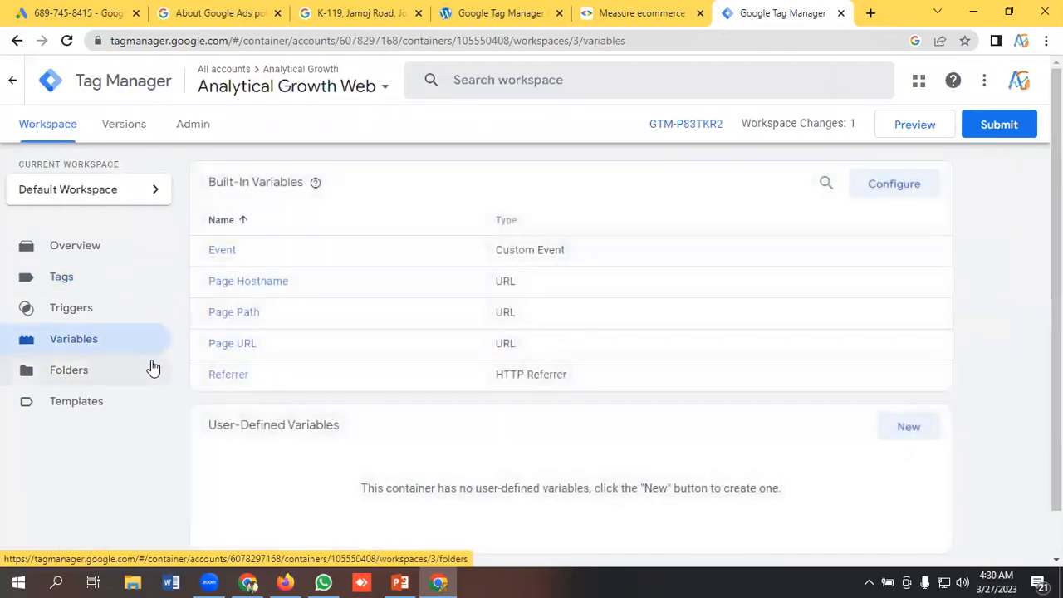
scroll(205, 380, down, 1)
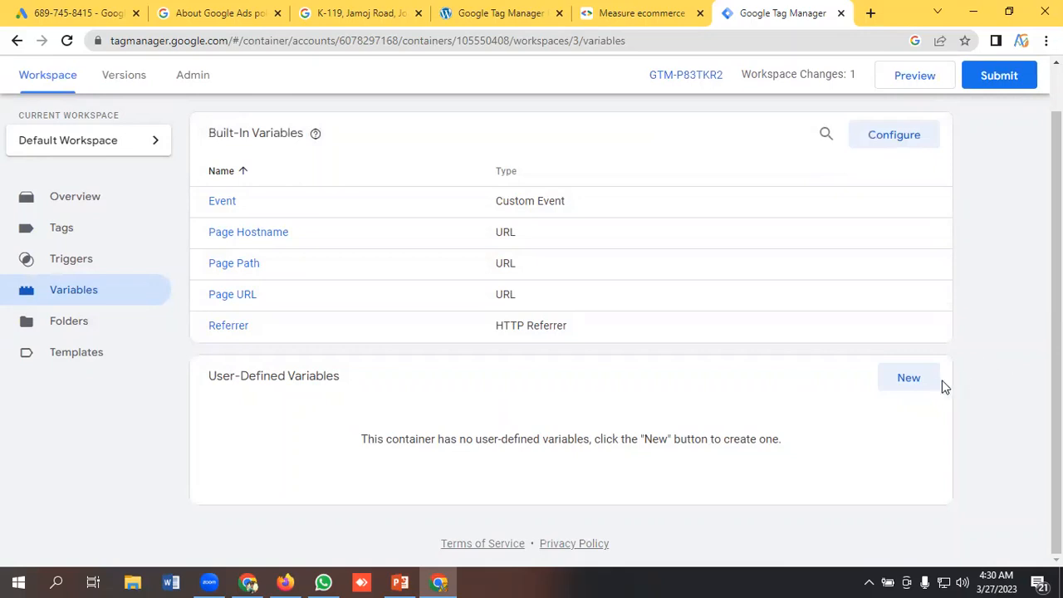
click(918, 384)
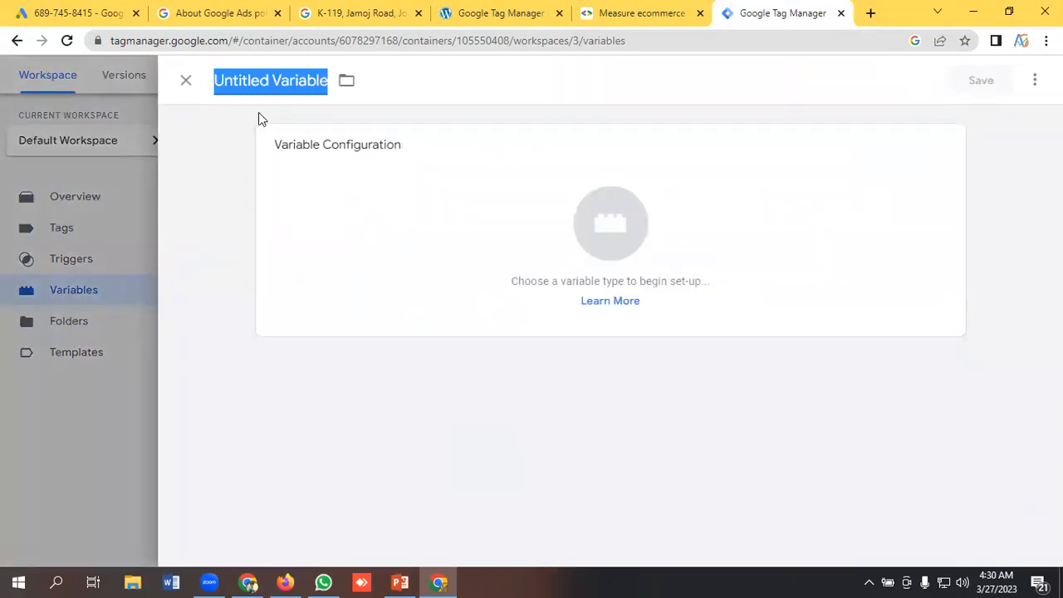
key(BackSpace)
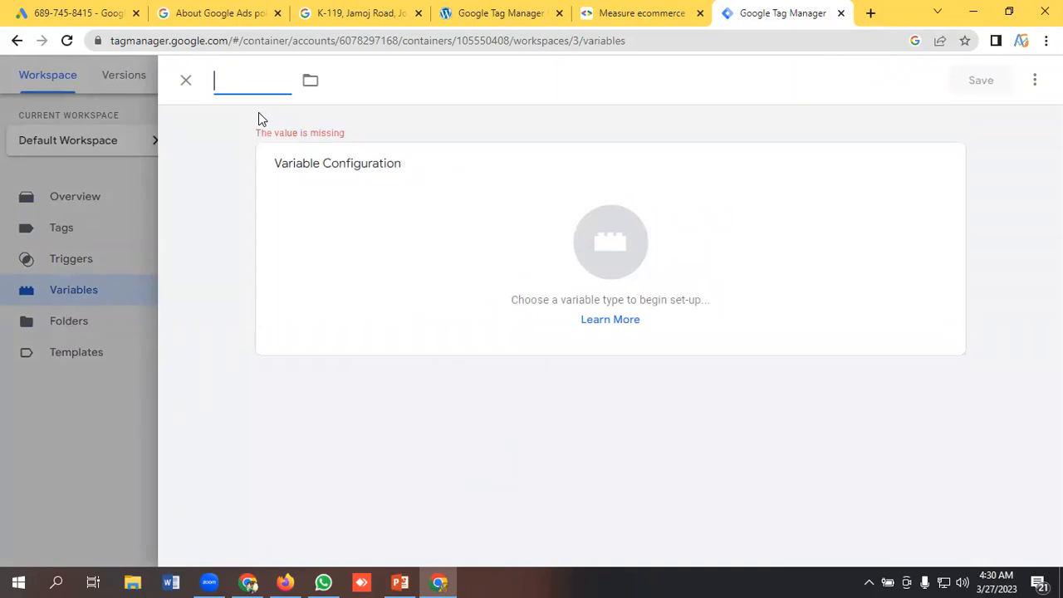
text(E)
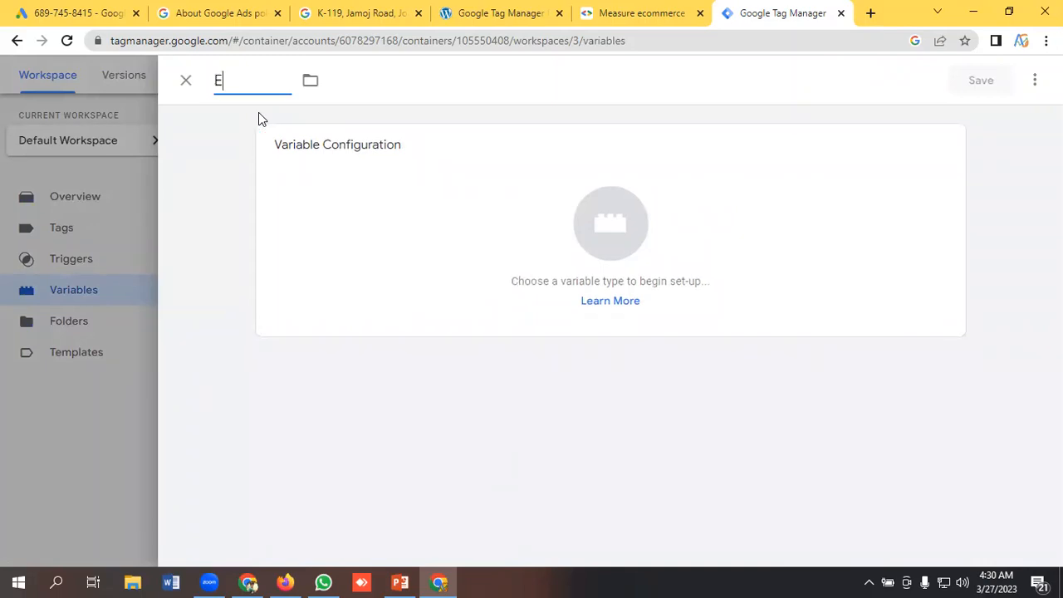
key(BackSpace)
text(Value)
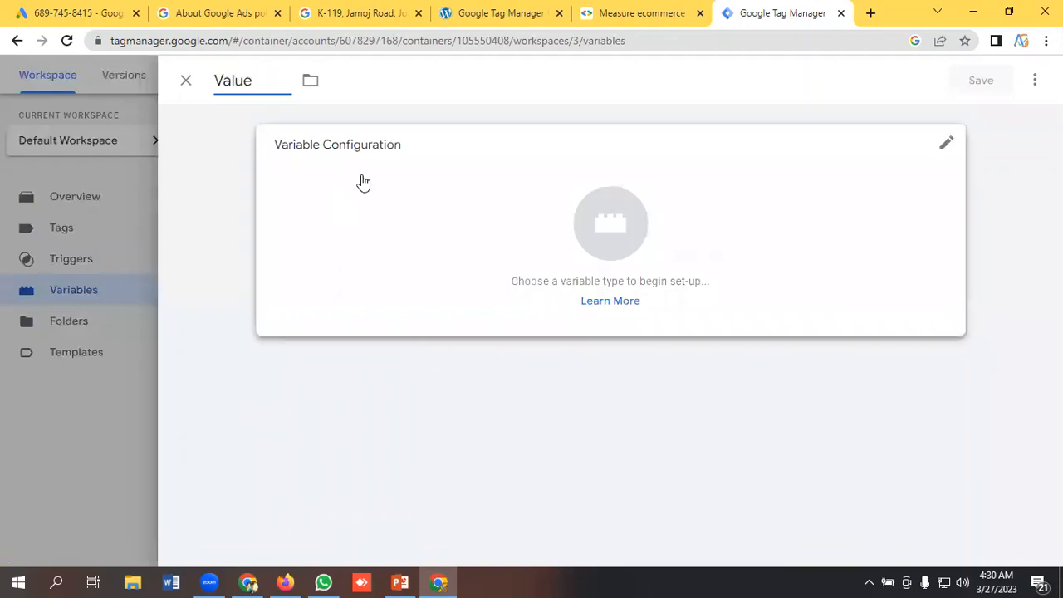
click(628, 230)
scroll(707, 246, down, 2)
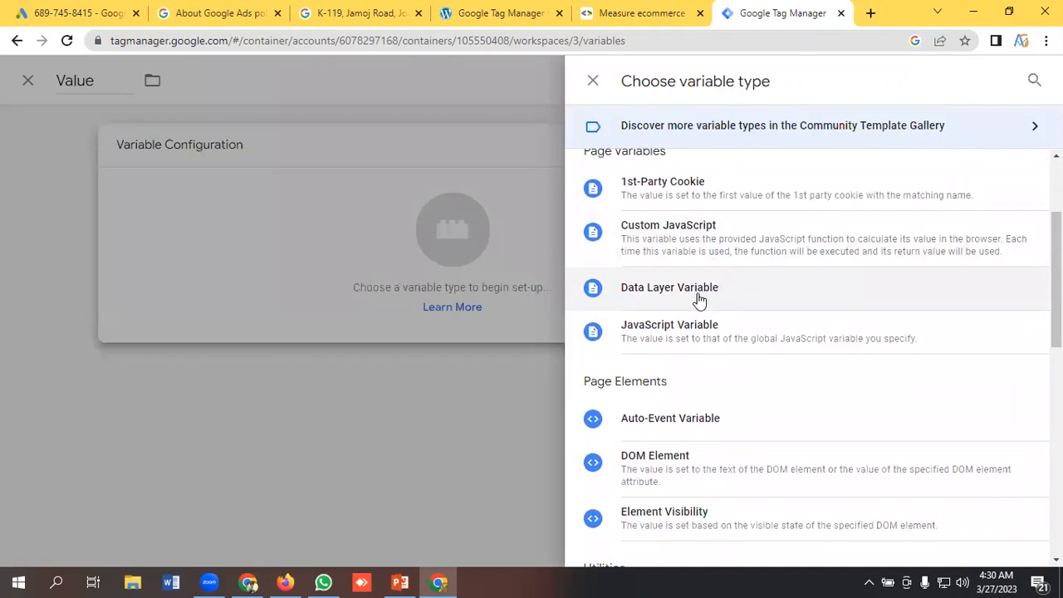
click(698, 299)
Copy the data layer variable name ecommerce.value from the add_to_cart tag configuration in Google's Measure ecommerce guide
click(326, 306)
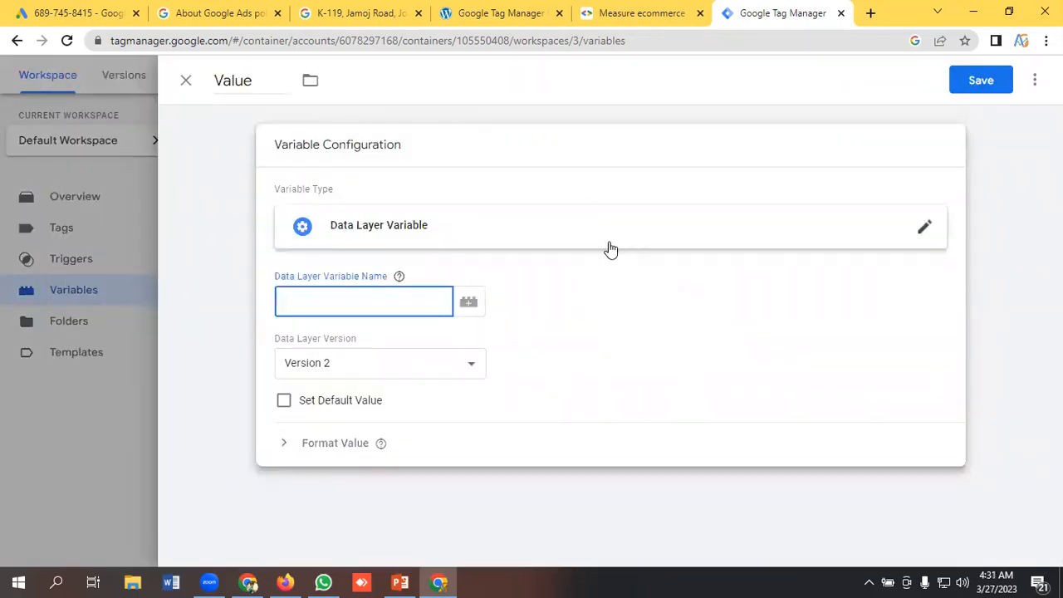
click(639, 13)
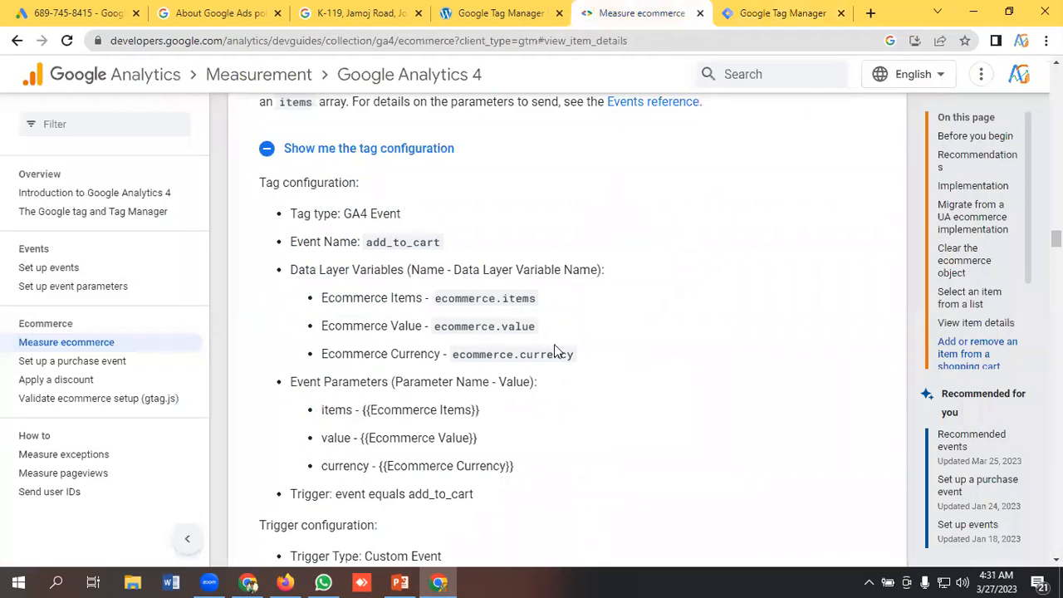
drag(434, 326, 537, 329)
right_click(484, 331)
click(506, 344)
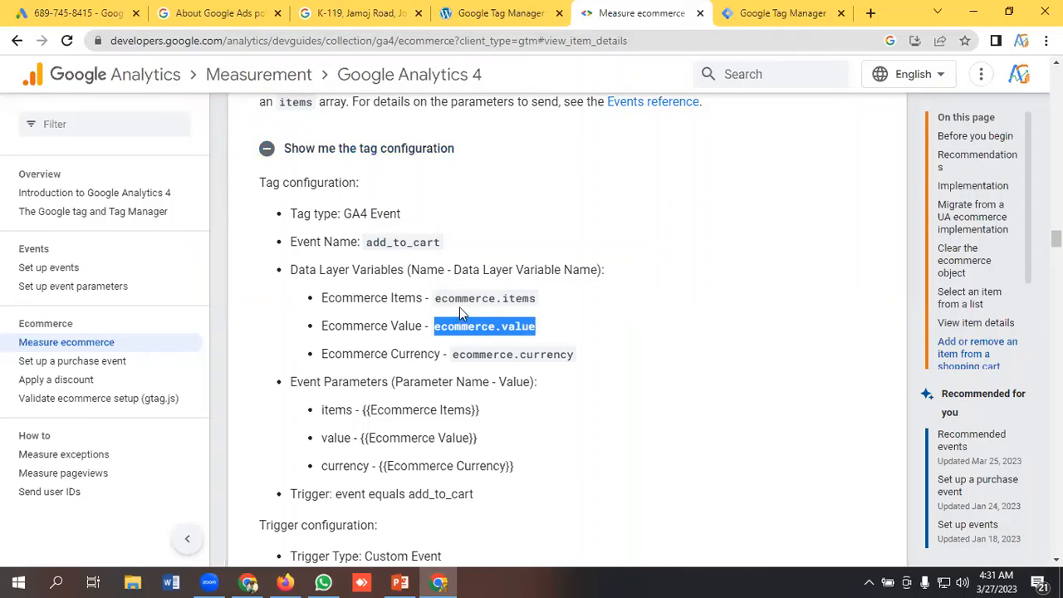
Set the Value variable's data layer variable name to ecommerce.value in Google Tag Manager and save the variable
click(764, 13)
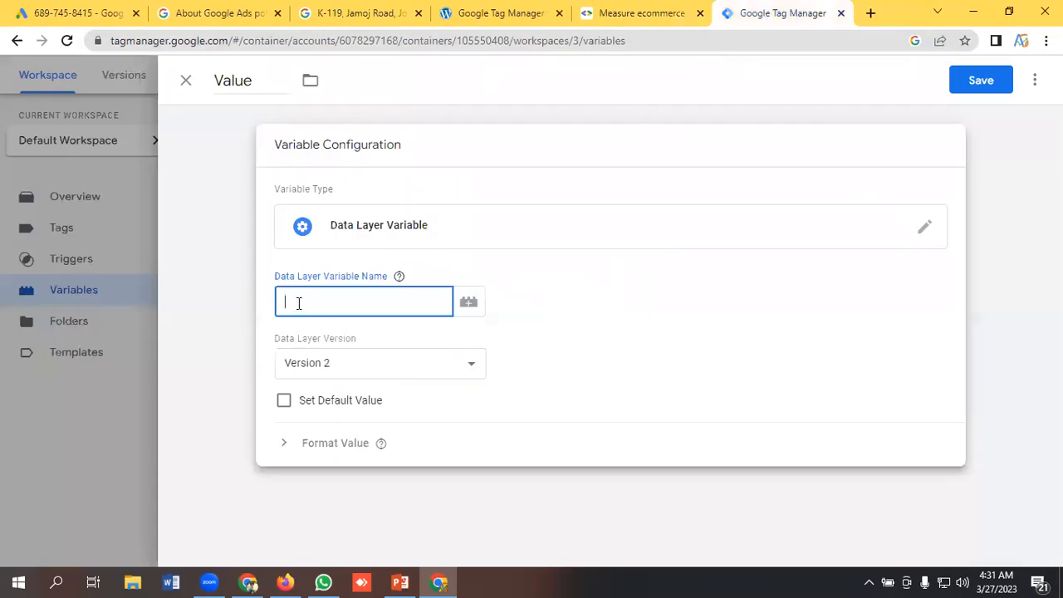
key(ctrl+v)
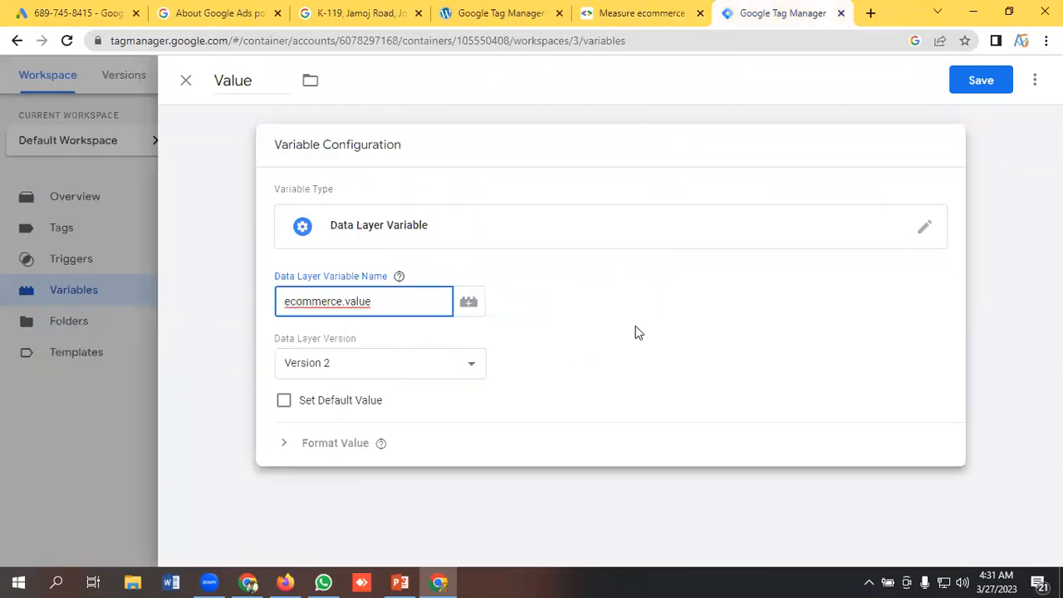
click(974, 83)
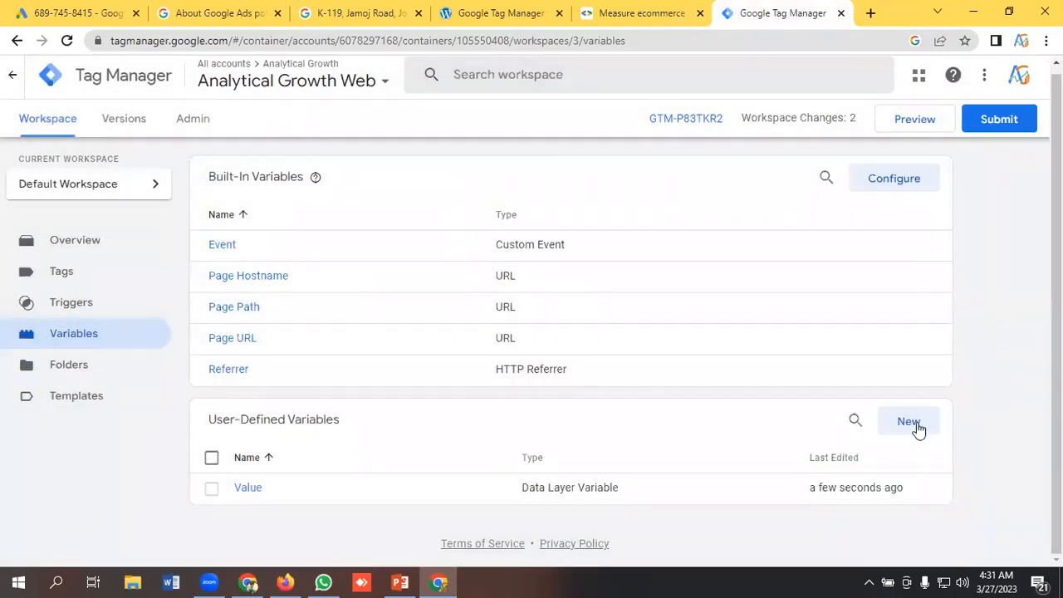
Create a user-defined variable named Transaction_id with the Data Layer Variable type
click(914, 430)
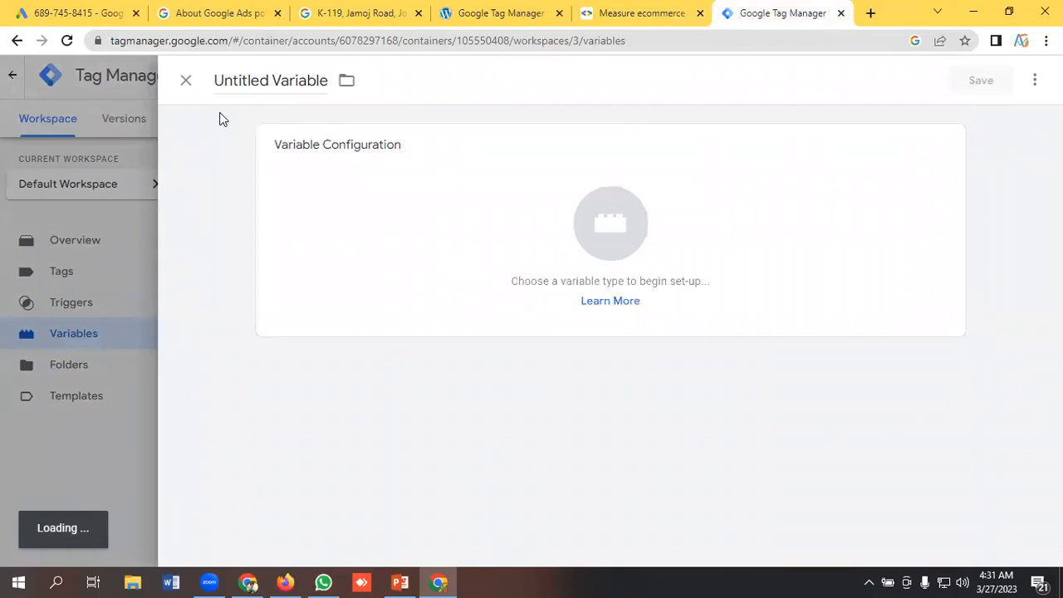
key(BackSpace)
text(T)
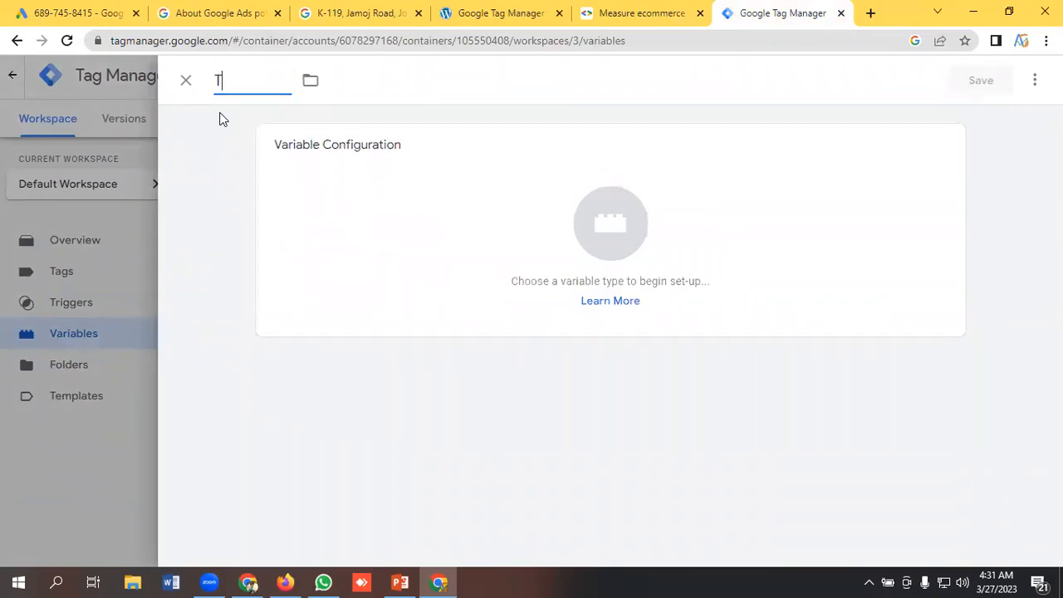
text(ransaction_id)
click(579, 221)
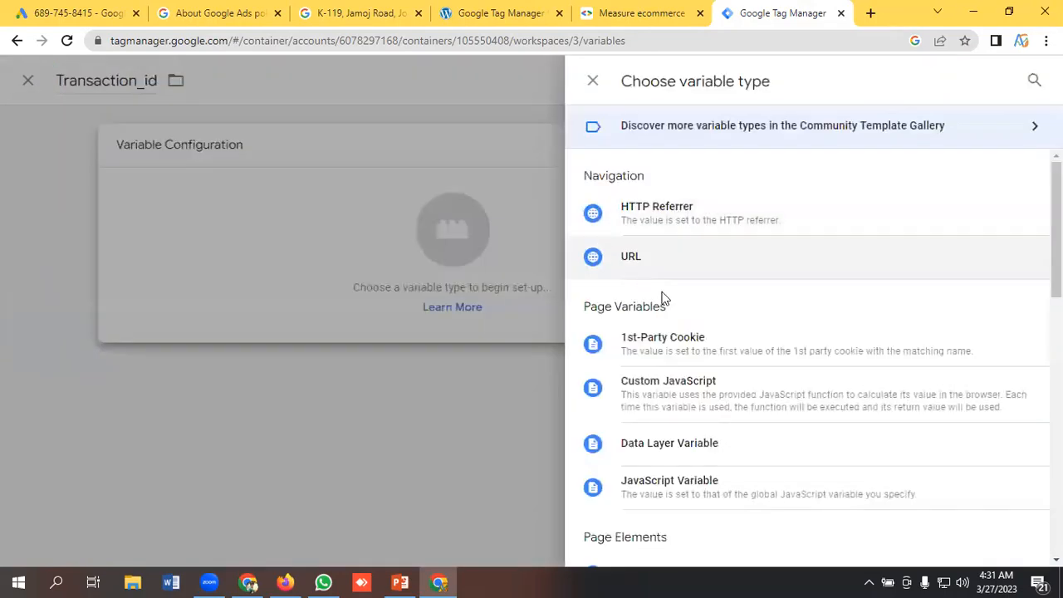
click(671, 447)
Paste ecommerce.value as Transaction_id's data layer variable name, replace its ending after the dot, and save the variable
click(349, 305)
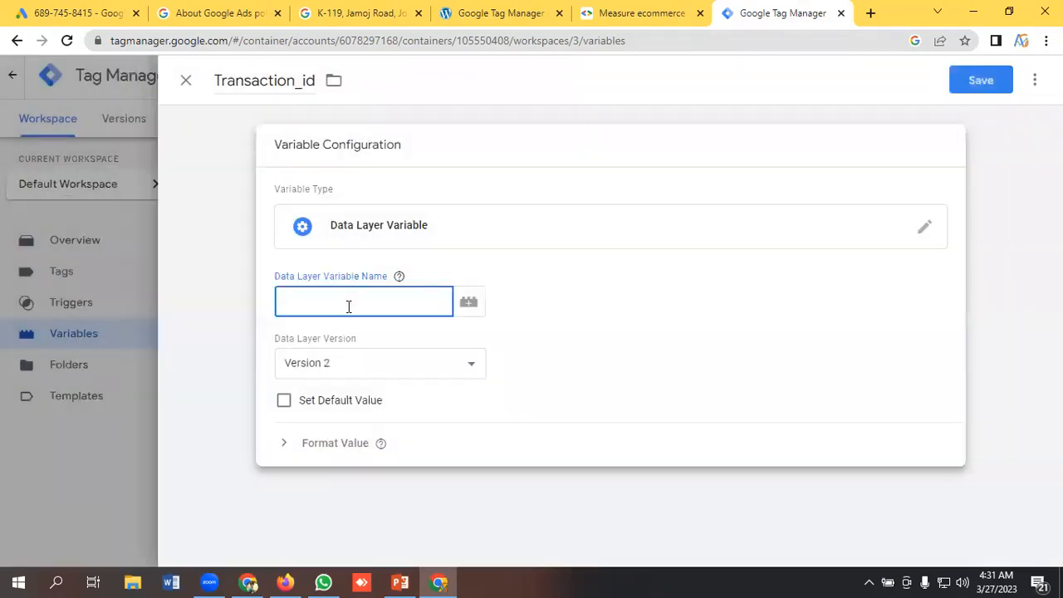
key(ctrl+v)
drag(348, 302, 375, 305)
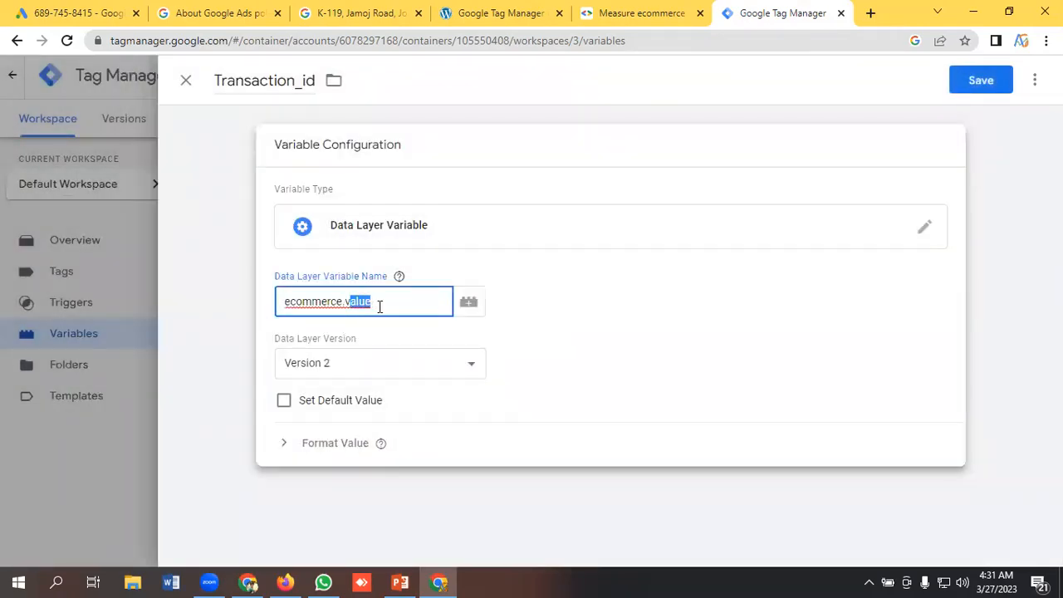
text(v)
click(976, 83)
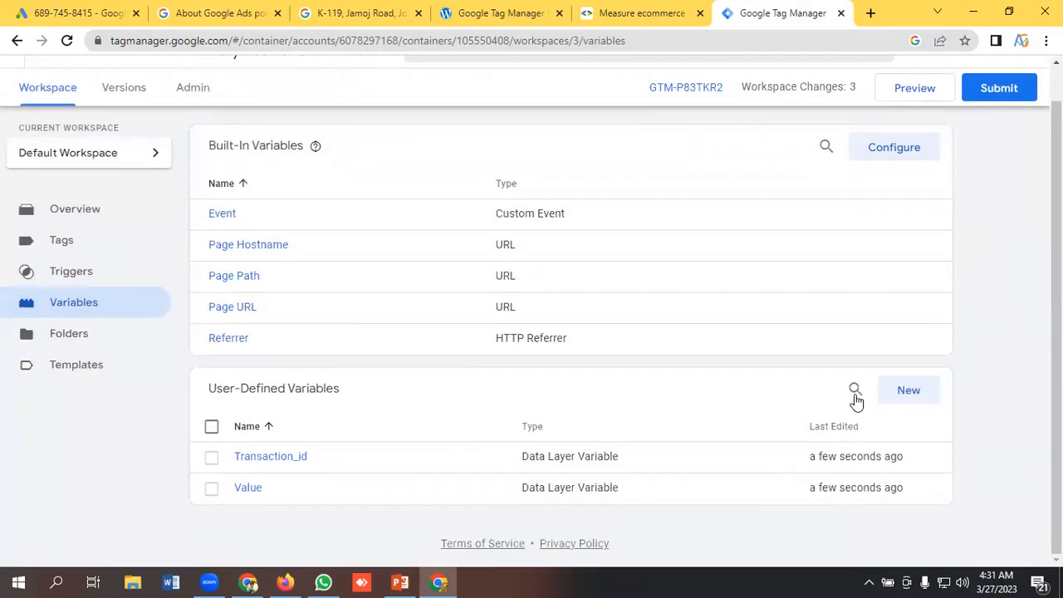
Create a user-defined variable named Currency with the Data Layer Variable type
click(918, 395)
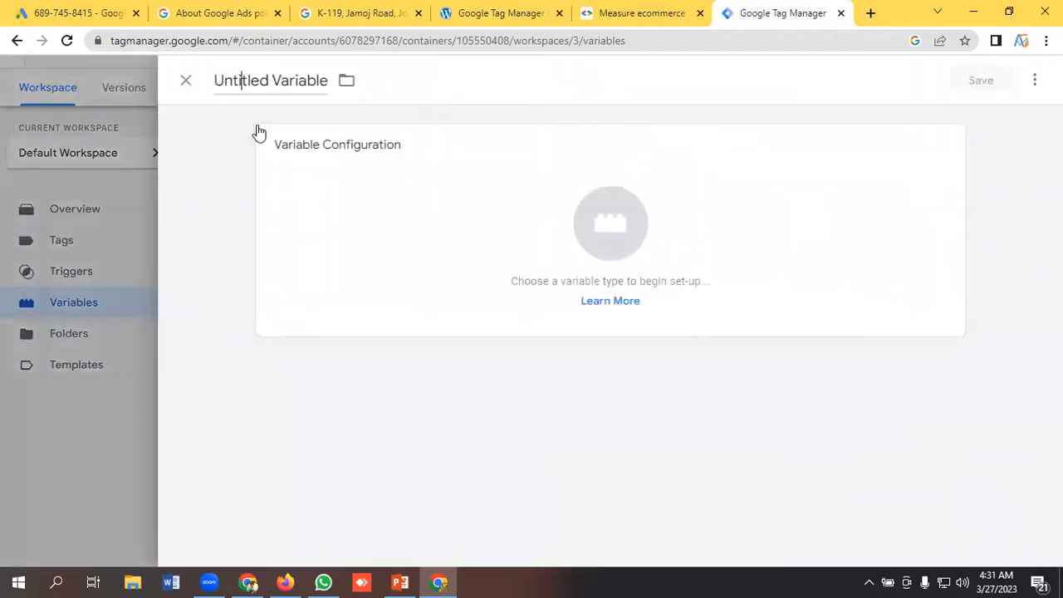
key(BackSpace)
text(C)
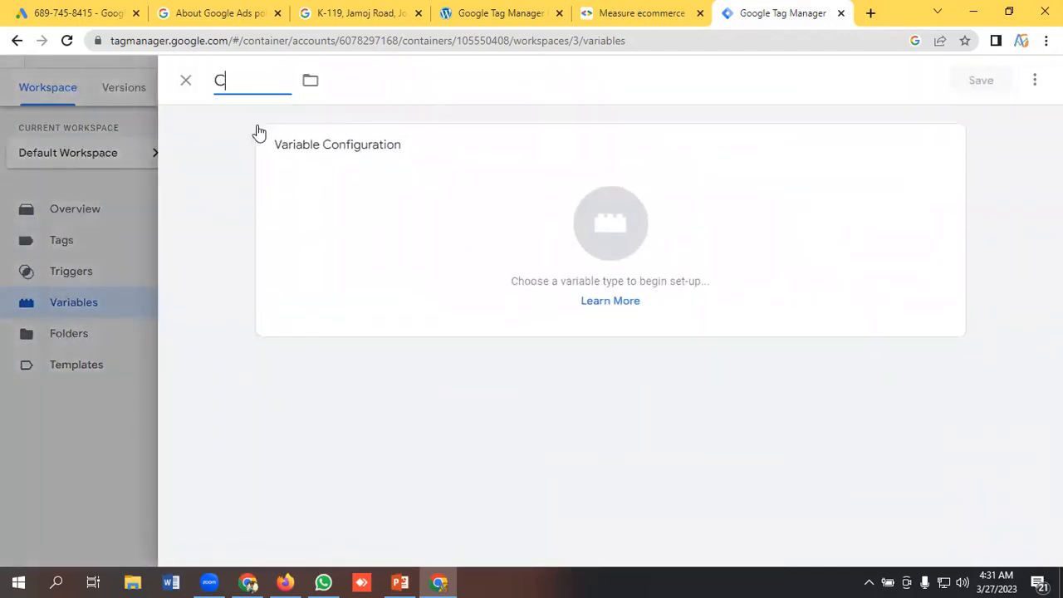
text(ureency)
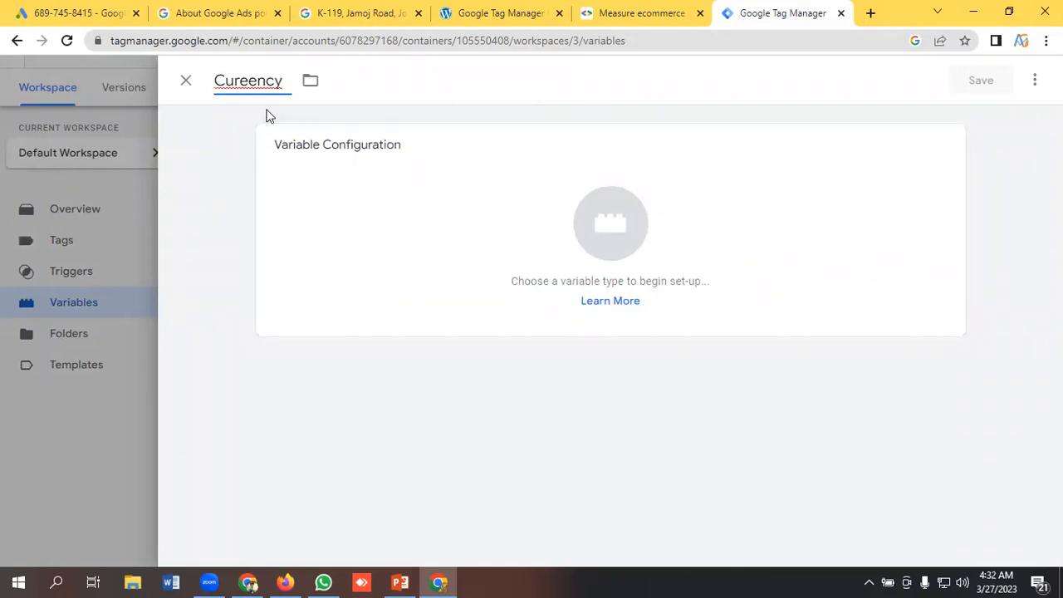
right_click(256, 86)
click(265, 114)
click(588, 245)
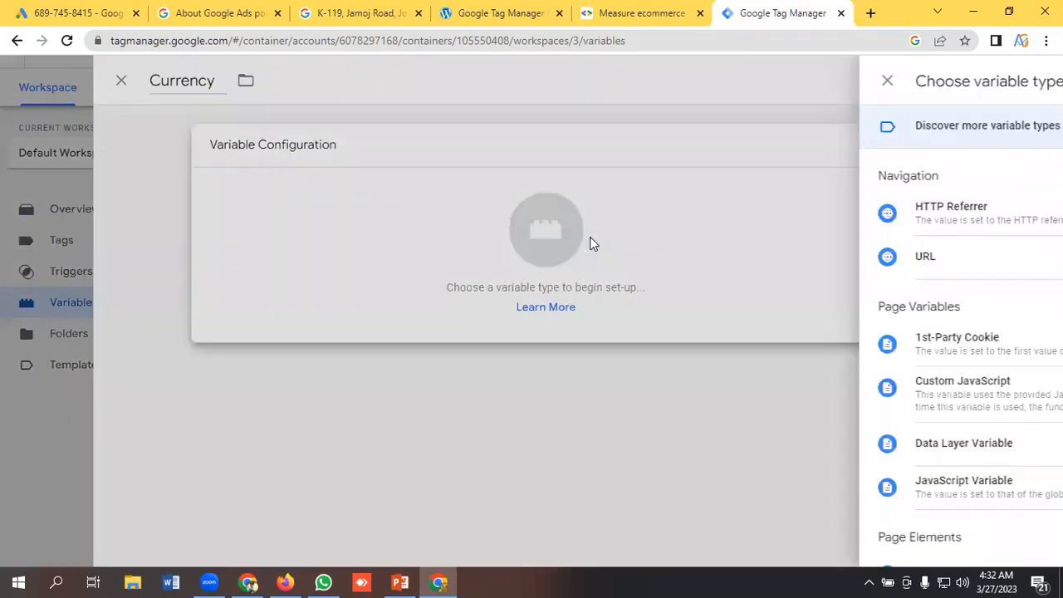
scroll(664, 315, down, 2)
click(689, 380)
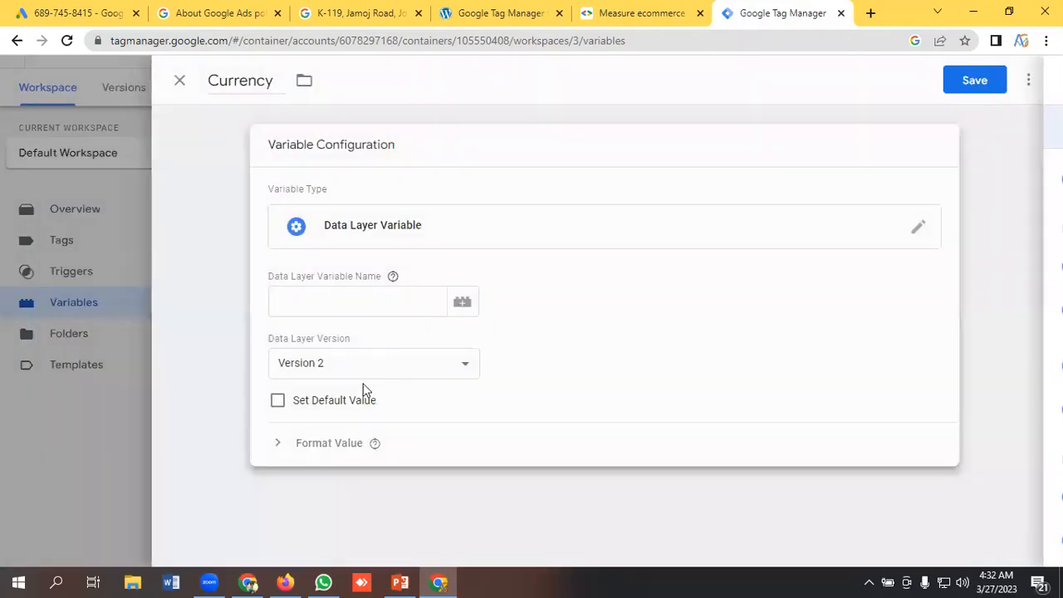
click(335, 305)
key(ctrl+v)
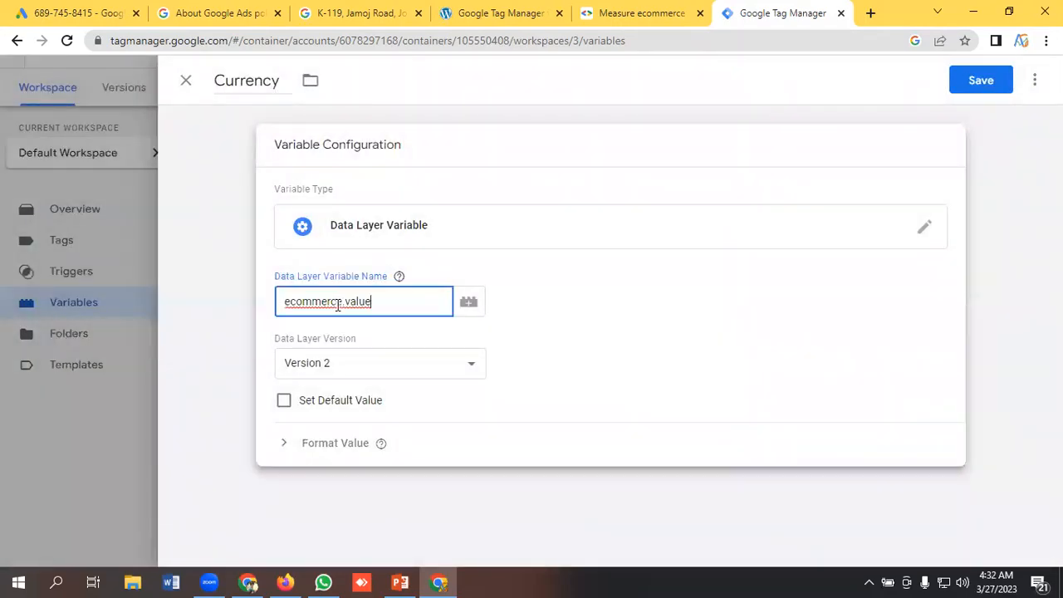
drag(346, 302, 387, 302)
key(BackSpace)
Copy the data layer variable name ecommerce.currency from the add_to_cart tag configuration in Google's Measure ecommerce guide
click(648, 12)
drag(604, 356, 470, 355)
right_click(470, 355)
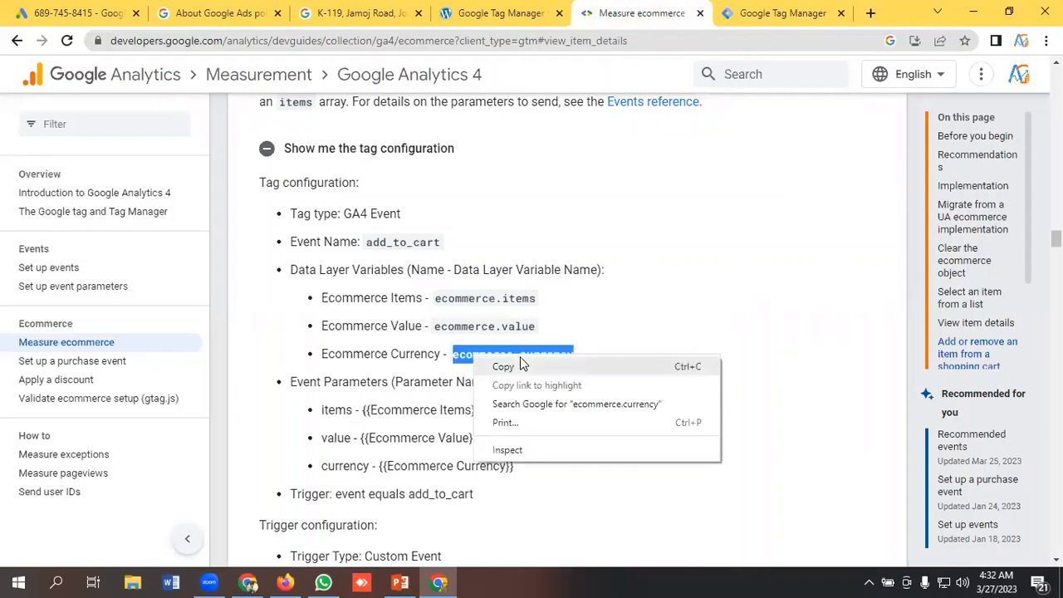
click(508, 367)
click(497, 13)
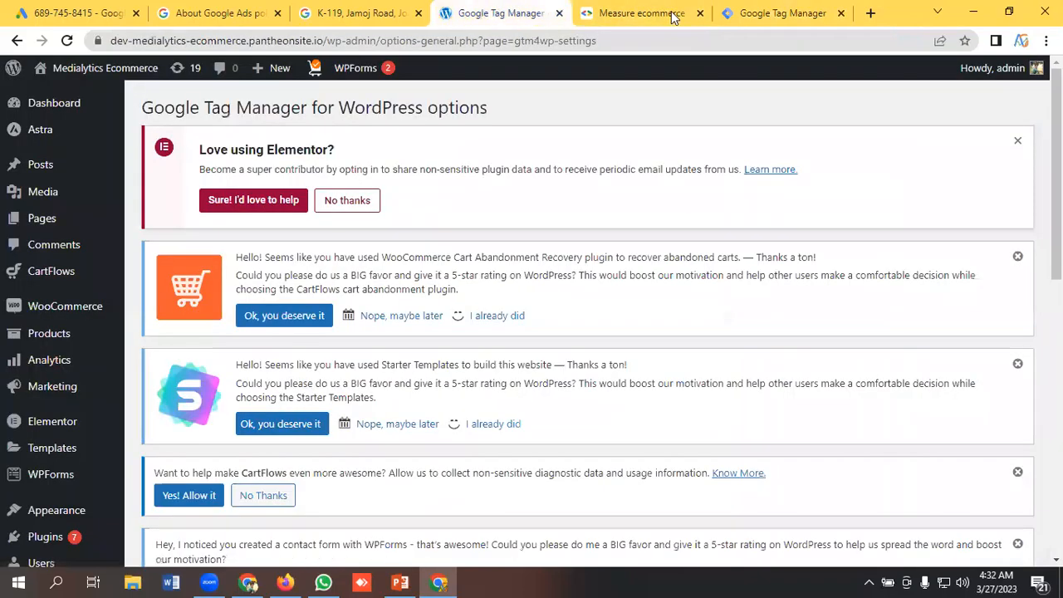
Set the Currency variable's data layer variable name to ecommerce.currency in Google Tag Manager and save the variable
click(763, 12)
drag(355, 298, 242, 319)
click(242, 320)
click(364, 281)
triple_click(349, 301)
key(ctrl+v)
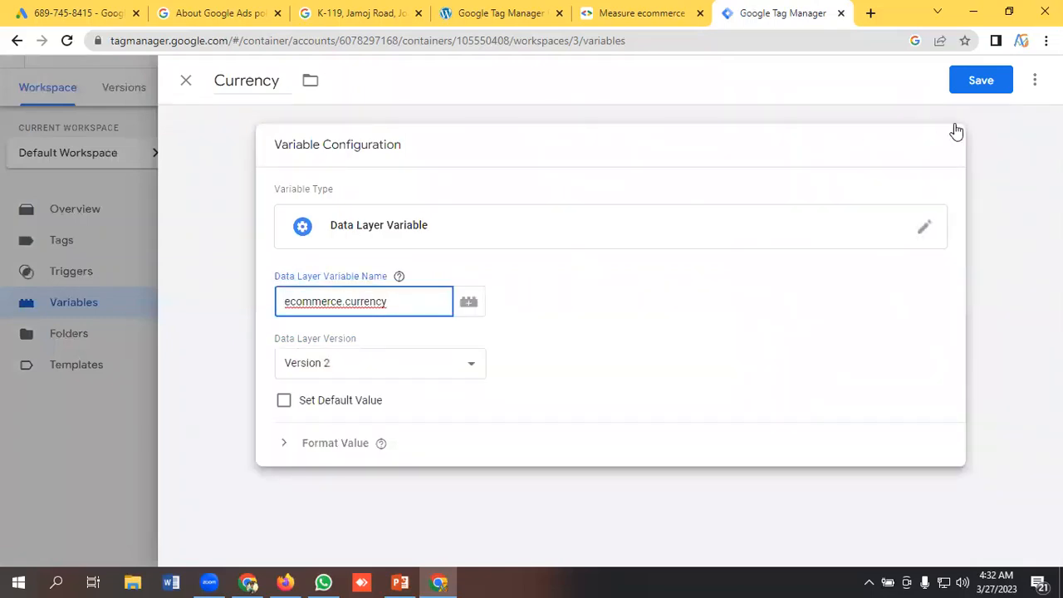
click(960, 86)
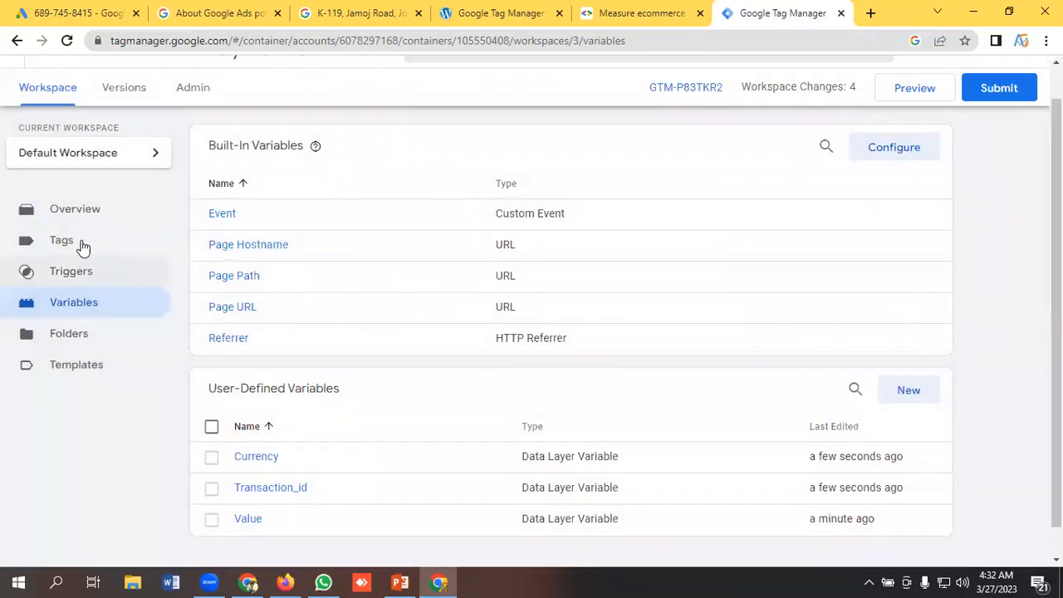
Create a tag named "GADS | Add To Cart Conversion" with the Google Ads Conversion Tracking type
click(83, 245)
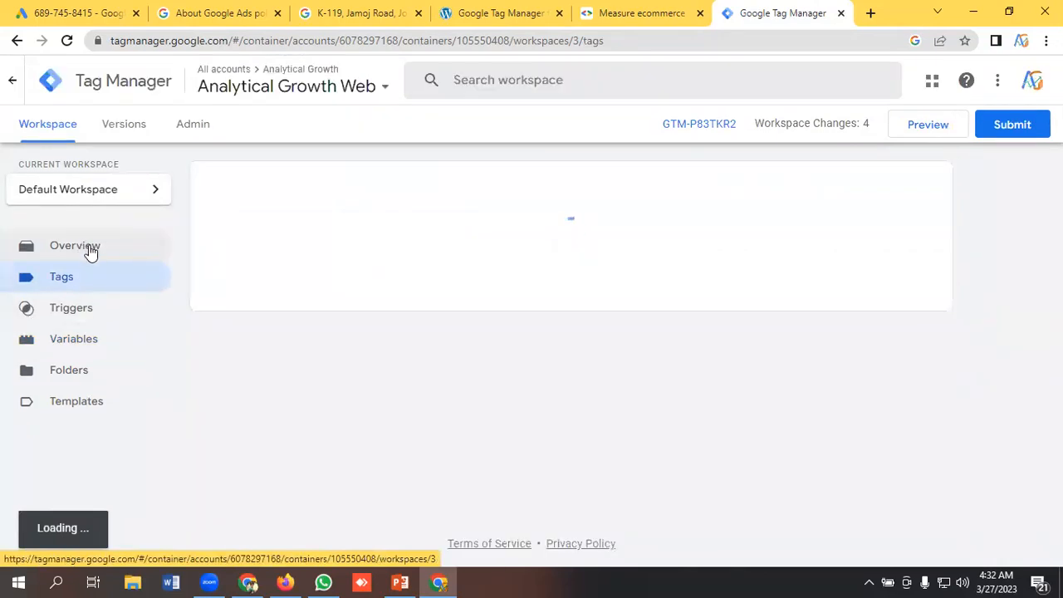
click(914, 188)
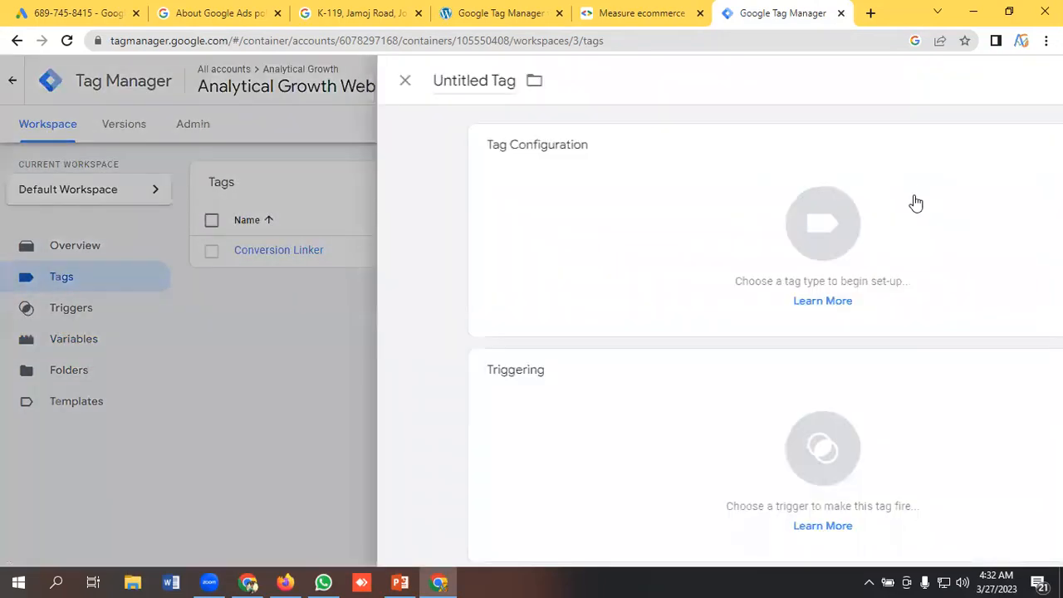
key(ctrl+a)
key(BackSpace)
text(GAD)
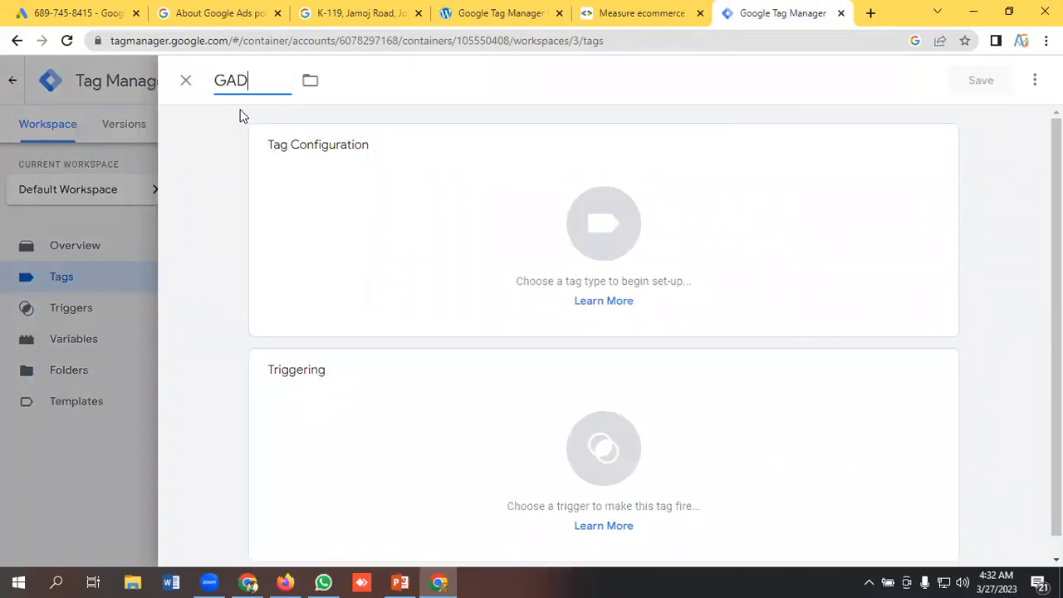
text(S | Add T)
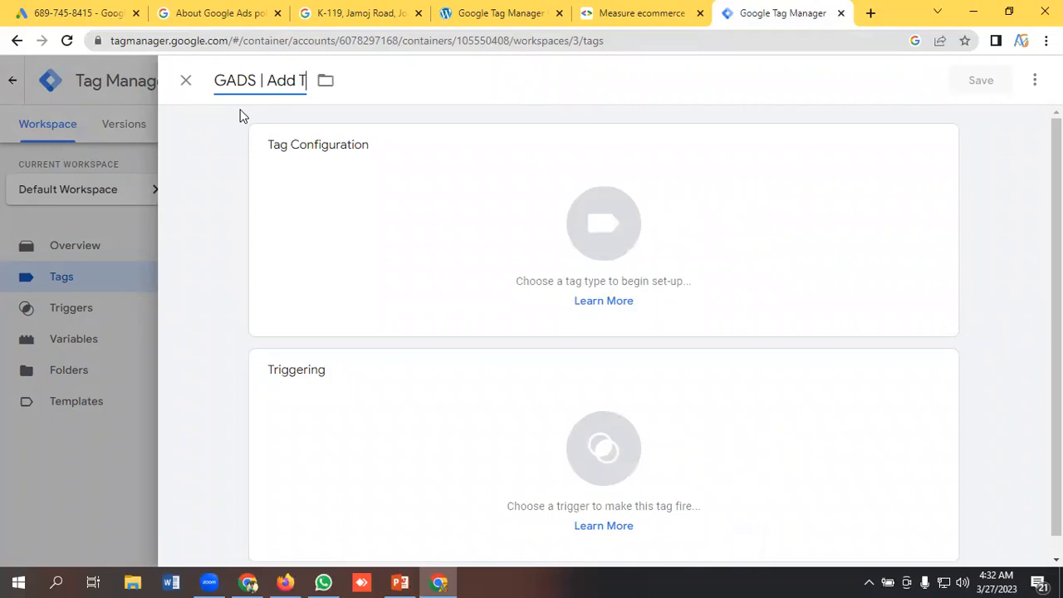
text(o Cart C)
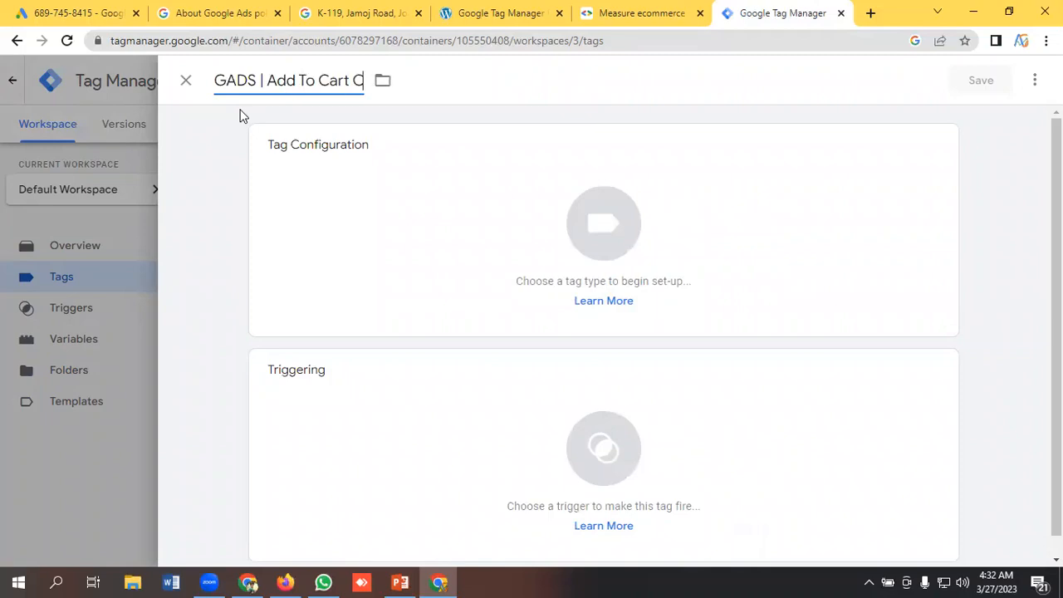
text(onversion)
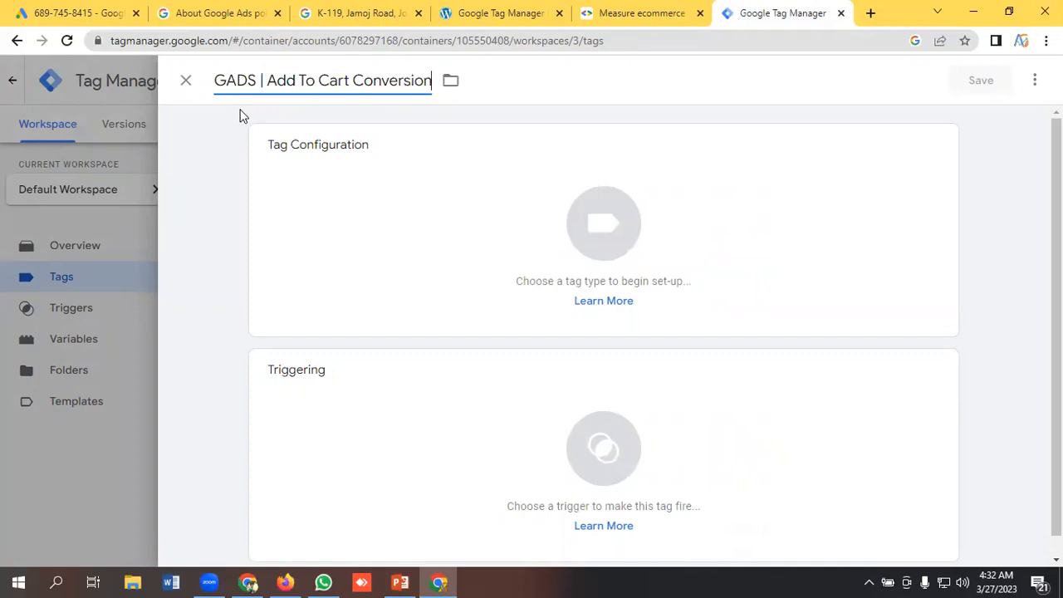
click(596, 241)
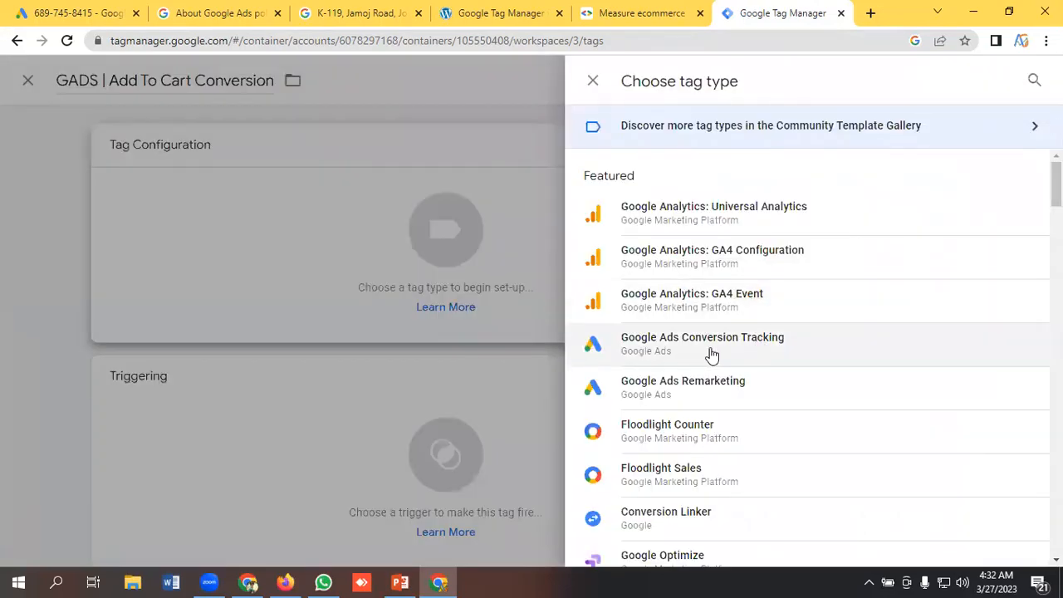
click(704, 347)
Copy the conversion ID from the Google Ads conversion action and paste it as the tag's Conversion ID in Google Tag Manager
click(362, 337)
click(73, 12)
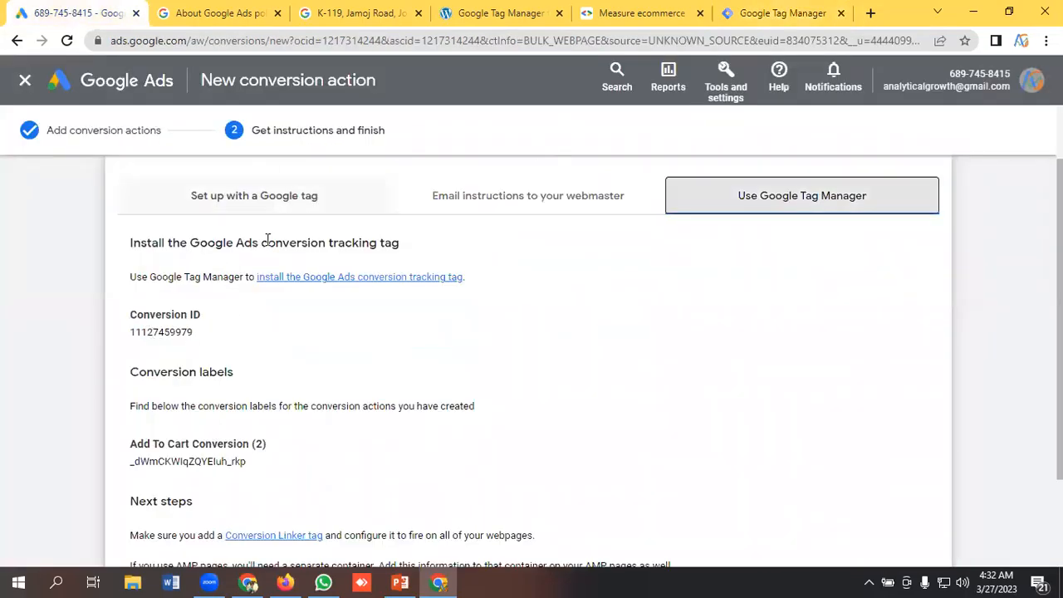
double_click(153, 330)
right_click(155, 332)
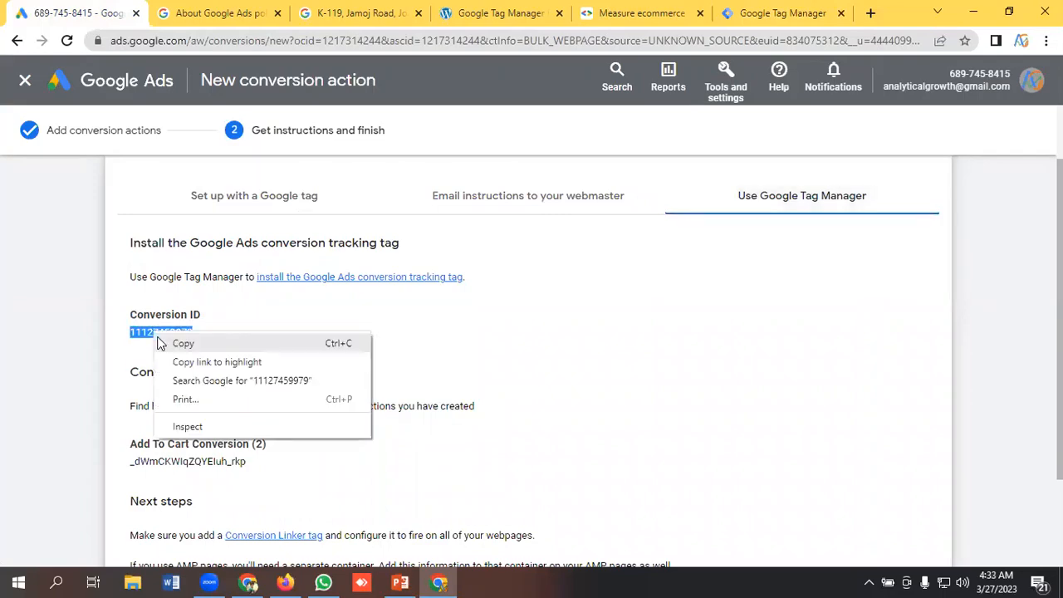
click(170, 342)
click(629, 8)
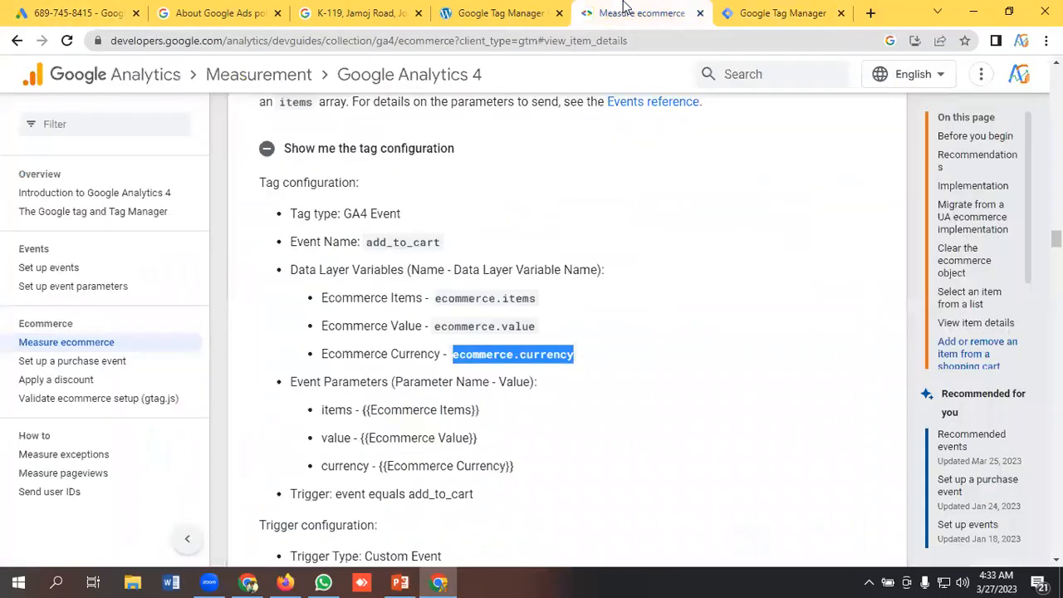
click(772, 12)
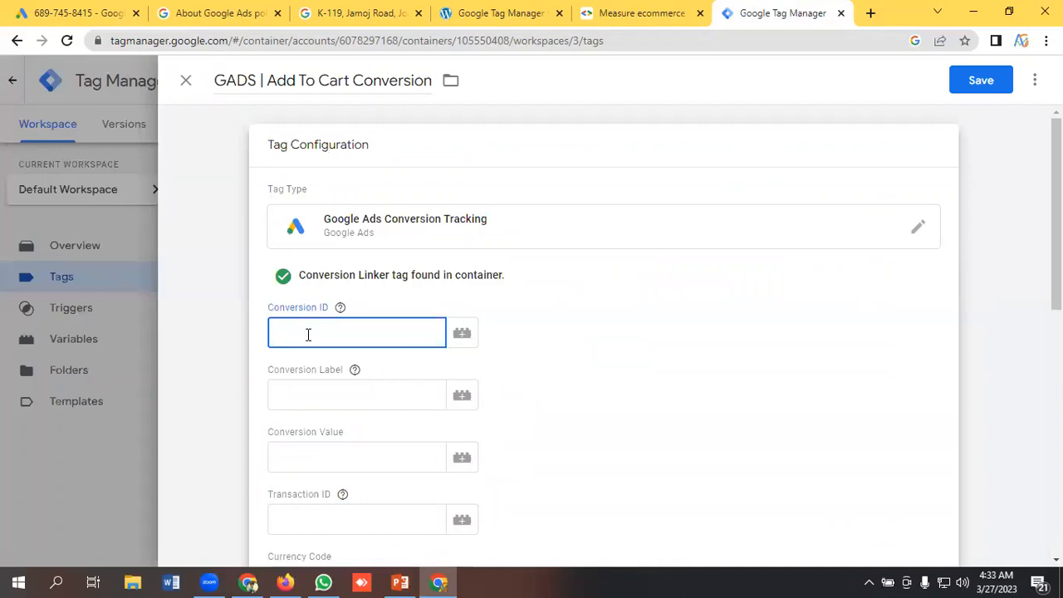
key(ctrl+v)
Copy the Add To Cart Conversion (2) label from Google Ads and paste it as the tag's Conversion Label in Google Tag Manager
click(309, 394)
click(79, 10)
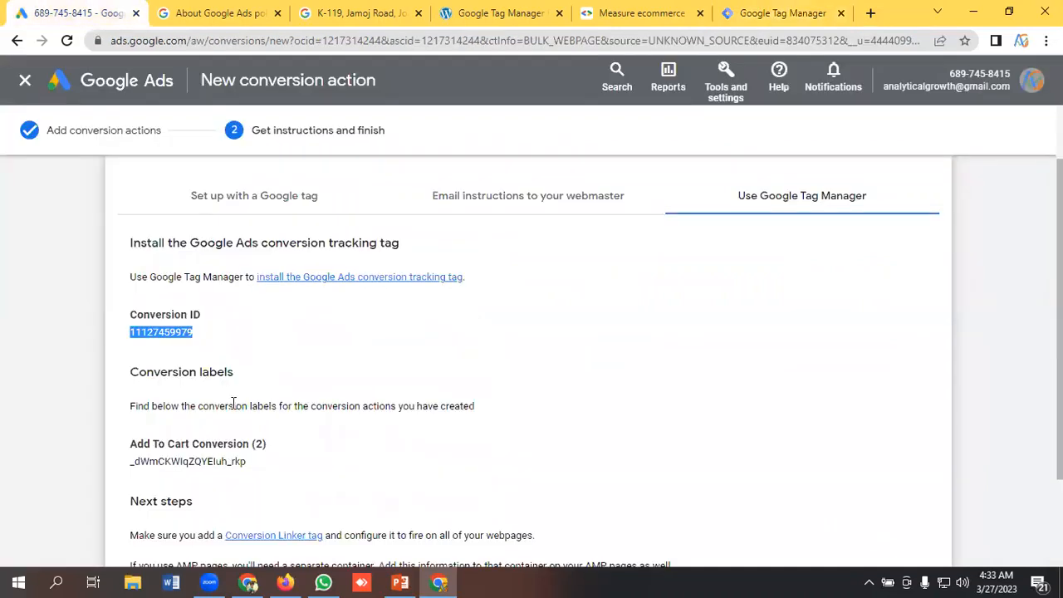
scroll(240, 398, down, 2)
double_click(176, 335)
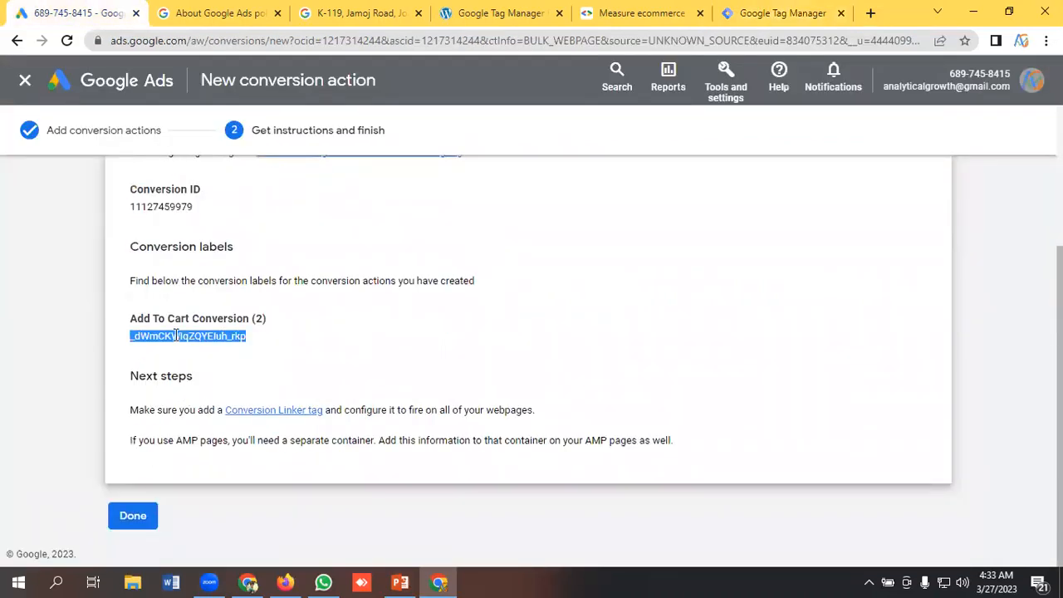
right_click(177, 336)
click(206, 349)
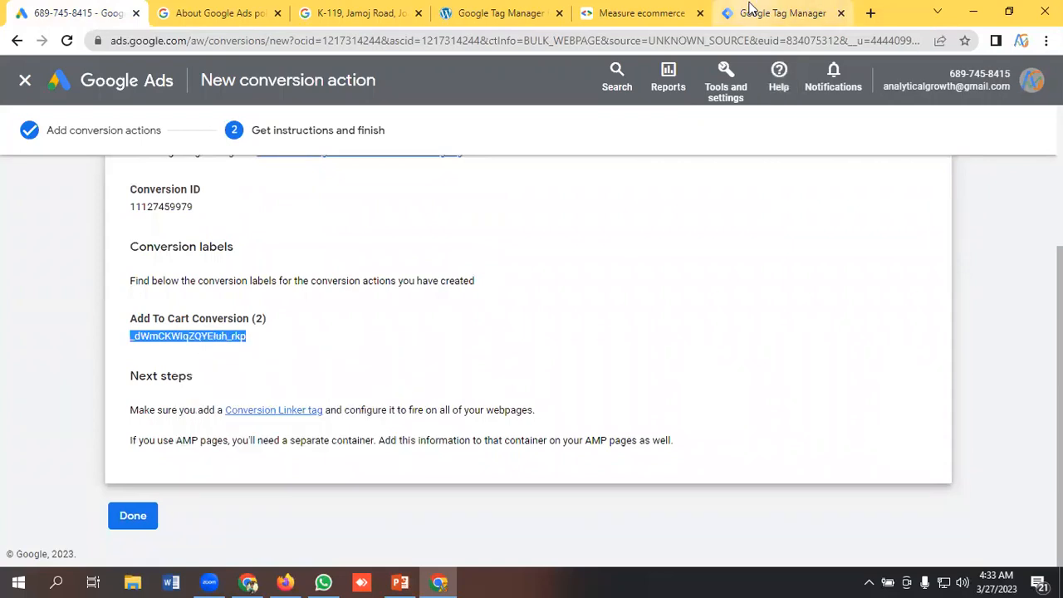
click(772, 12)
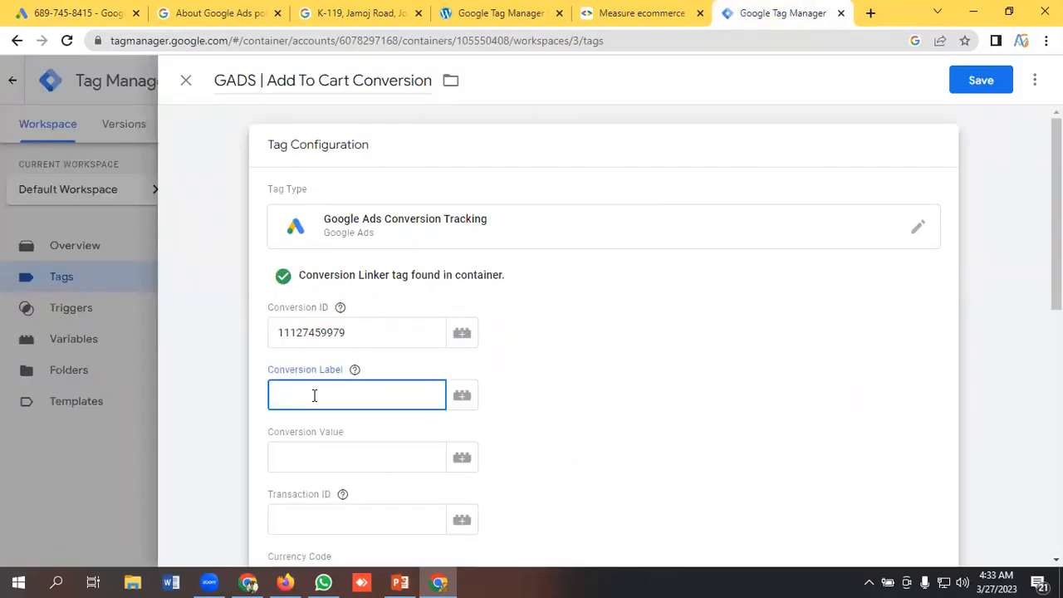
key(ctrl+v)
Set the tag's Conversion Value to the {{Value}} variable
click(329, 458)
scroll(356, 460, down, 1)
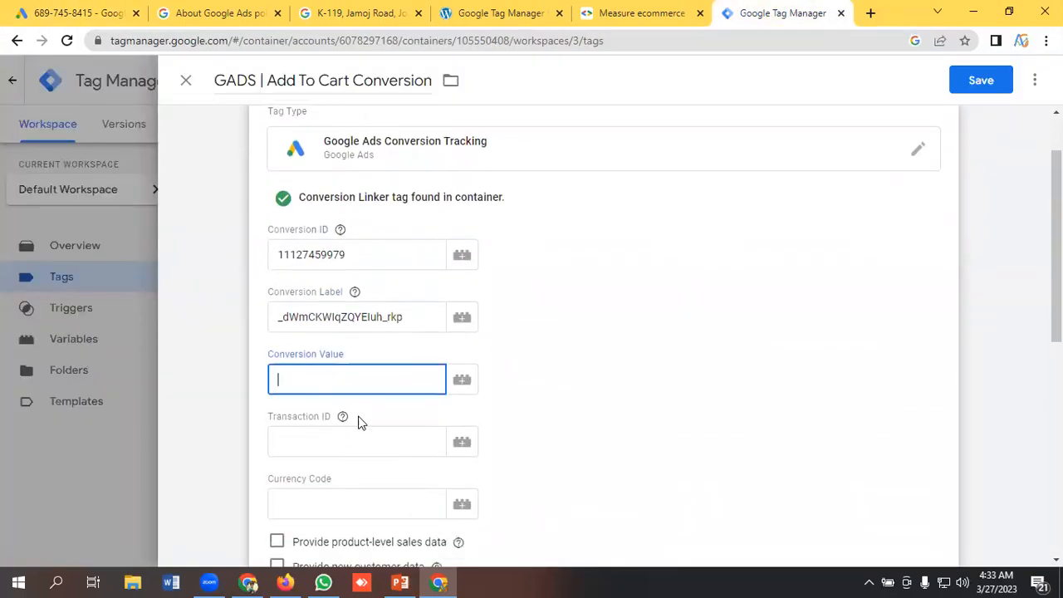
scroll(319, 383, down, 1)
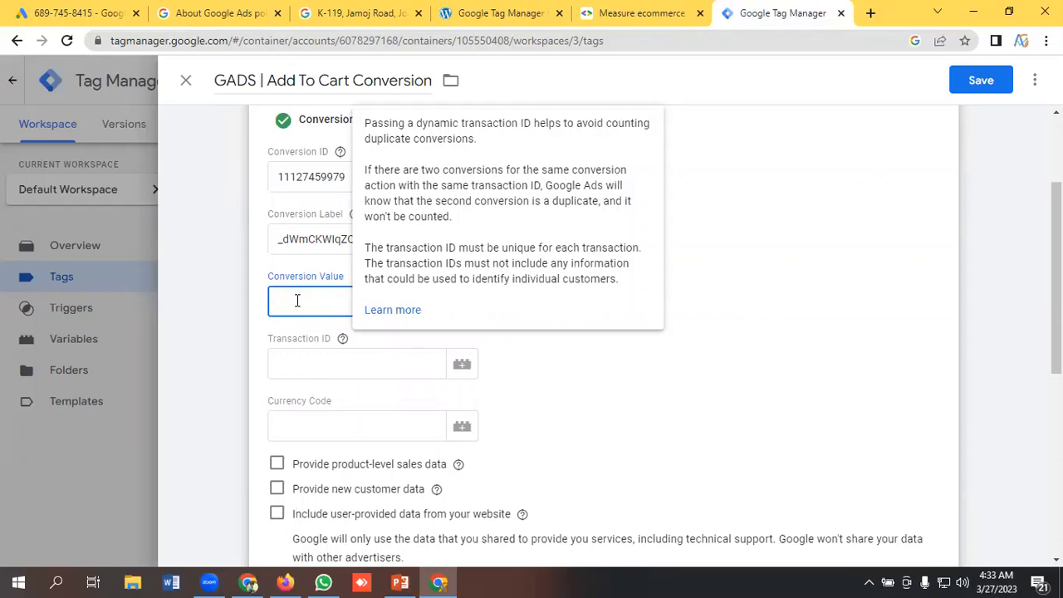
text({{)
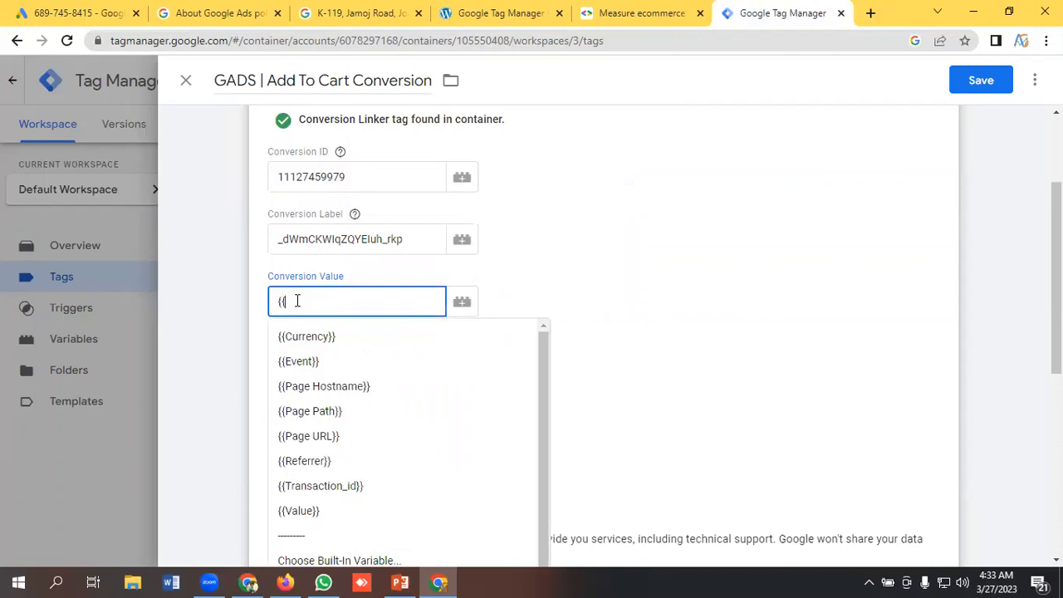
text(Va)
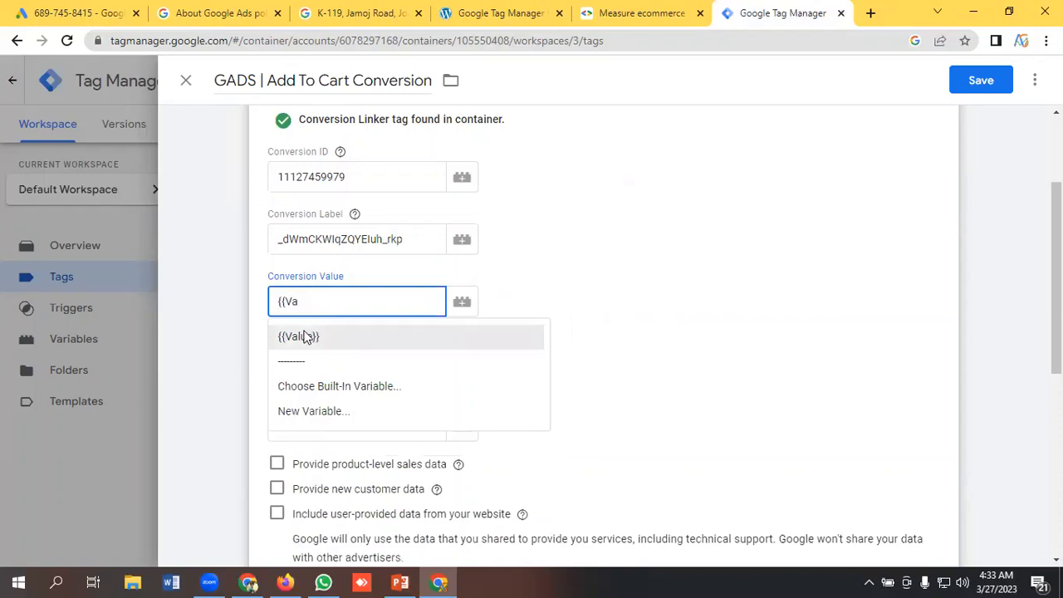
click(307, 338)
Set the tag's Transaction ID to the {{Transaction_id}} variable
click(317, 369)
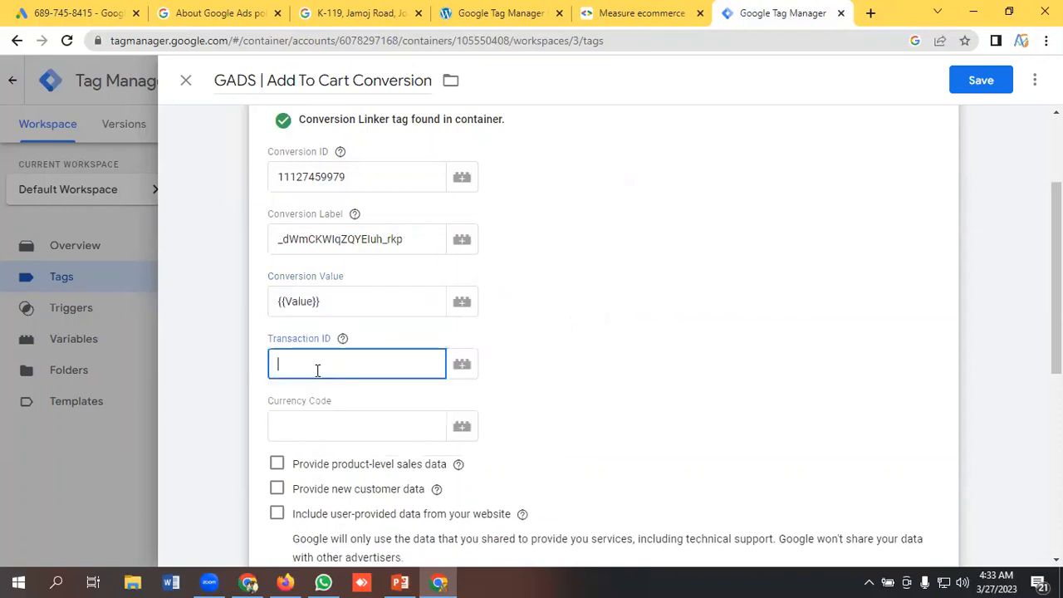
text({{)
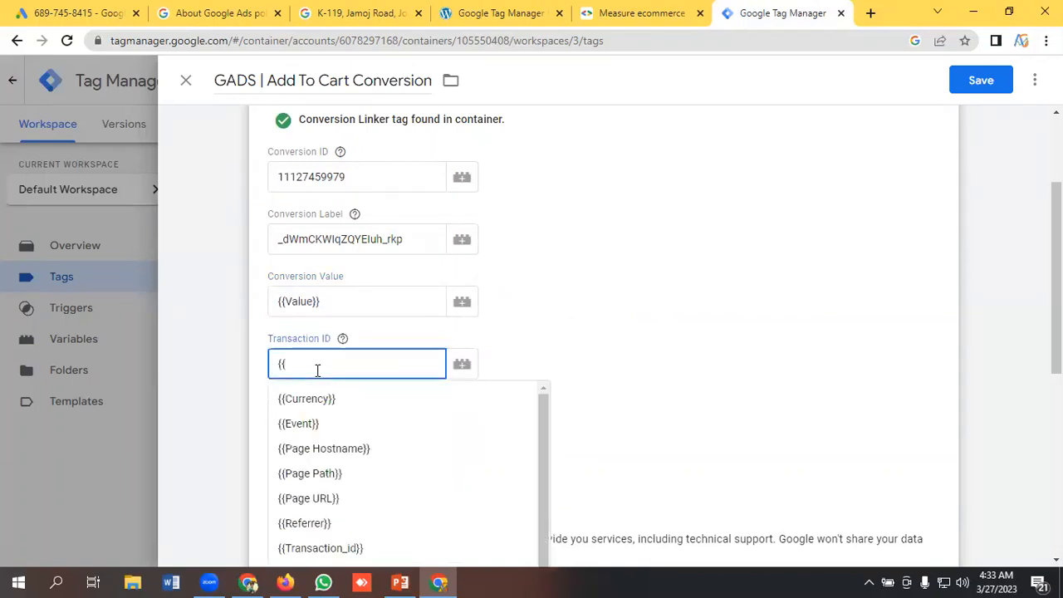
text(Tr)
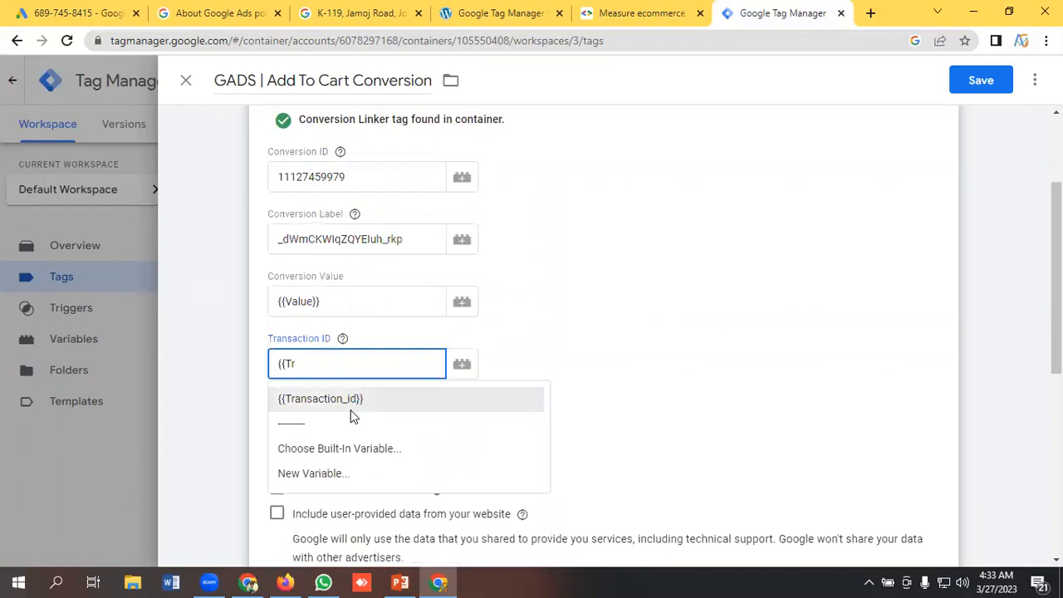
click(351, 414)
Set the tag's Currency Code to the {{Currency}} variable and review the filled-in conversion fields
click(332, 428)
text({{Cure)
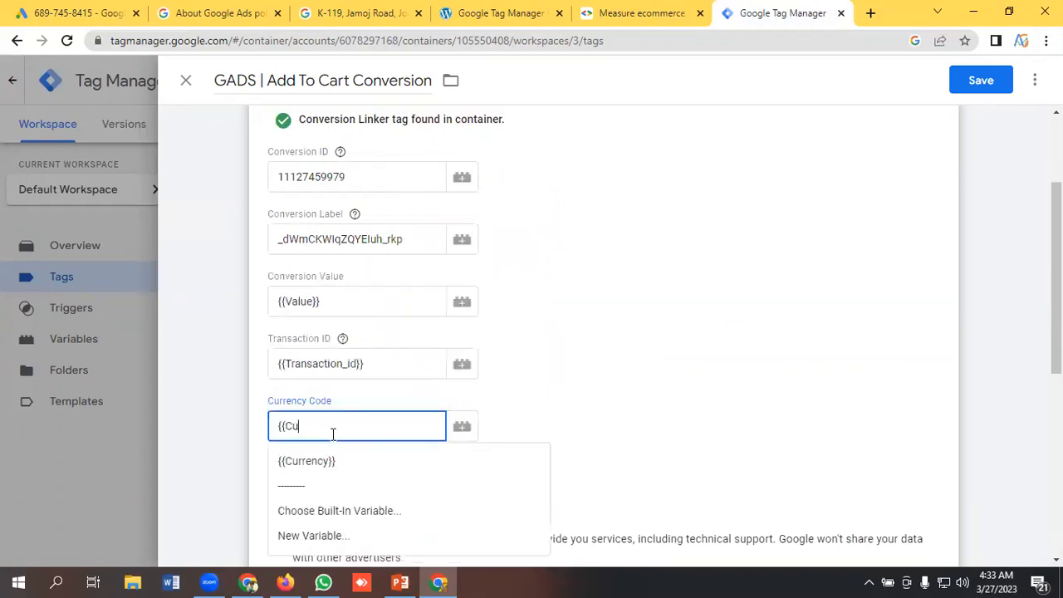
key(BackSpace)
click(338, 459)
scroll(376, 462, down, 1)
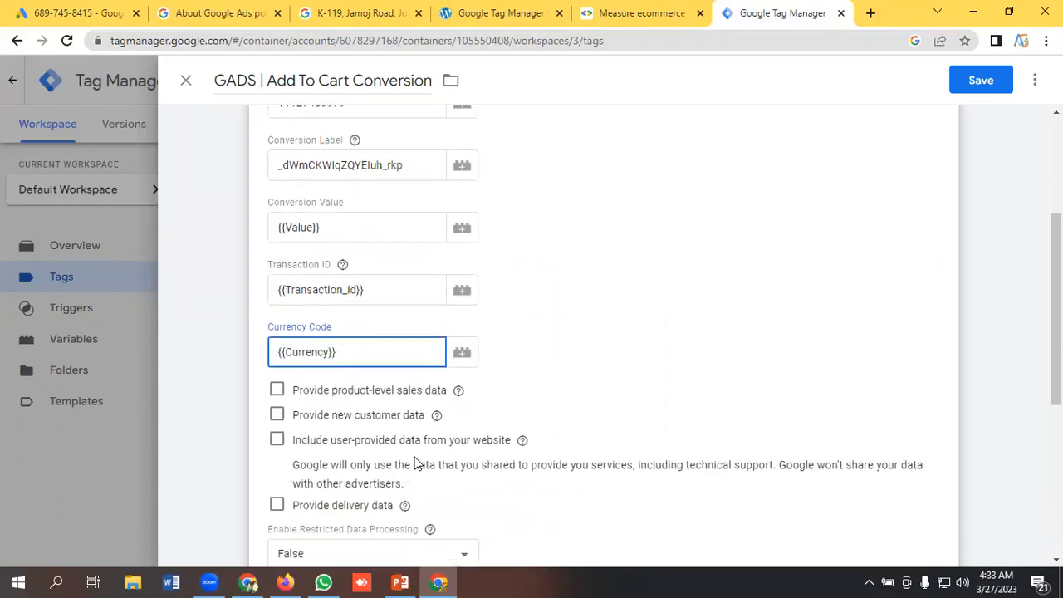
scroll(326, 414, up, 3)
scroll(365, 415, down, 1)
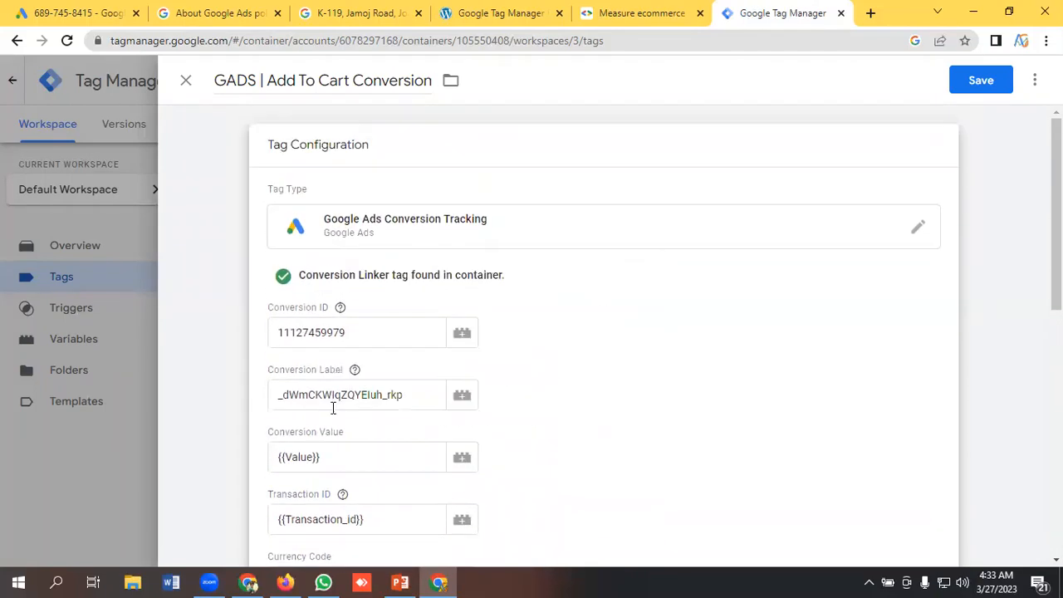
Open the trigger choice for the add-to-cart tag and copy the add_to_cart event name from the GA4 ecommerce documentation
scroll(328, 398, down, 2)
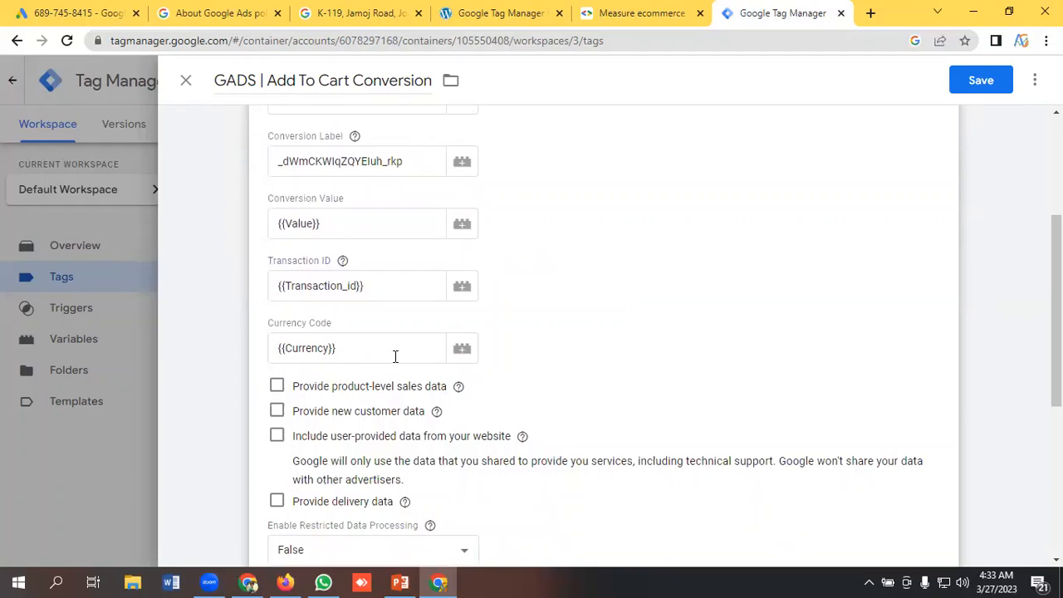
scroll(395, 356, down, 4)
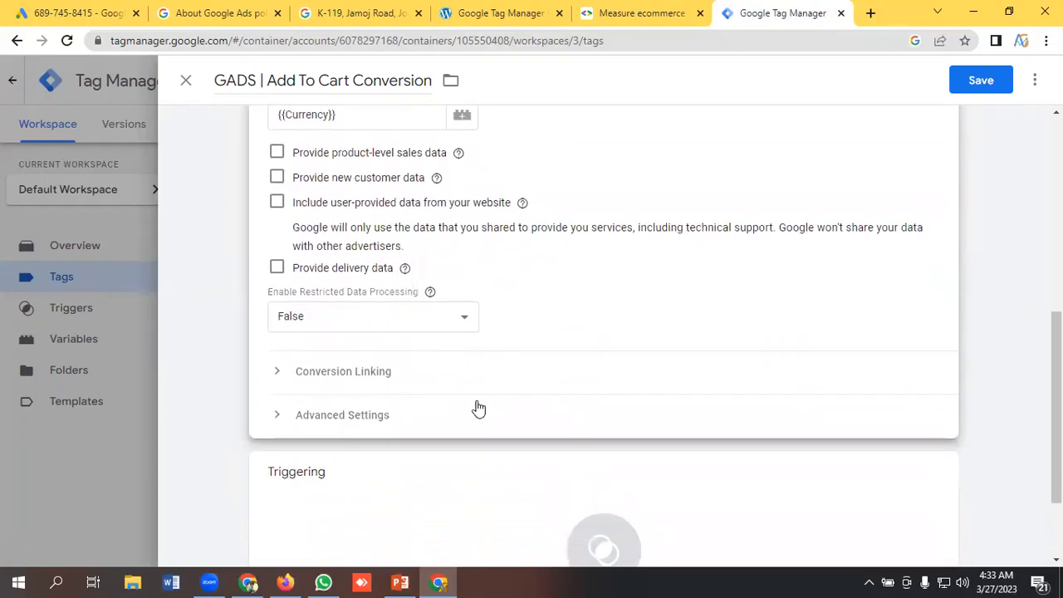
click(598, 462)
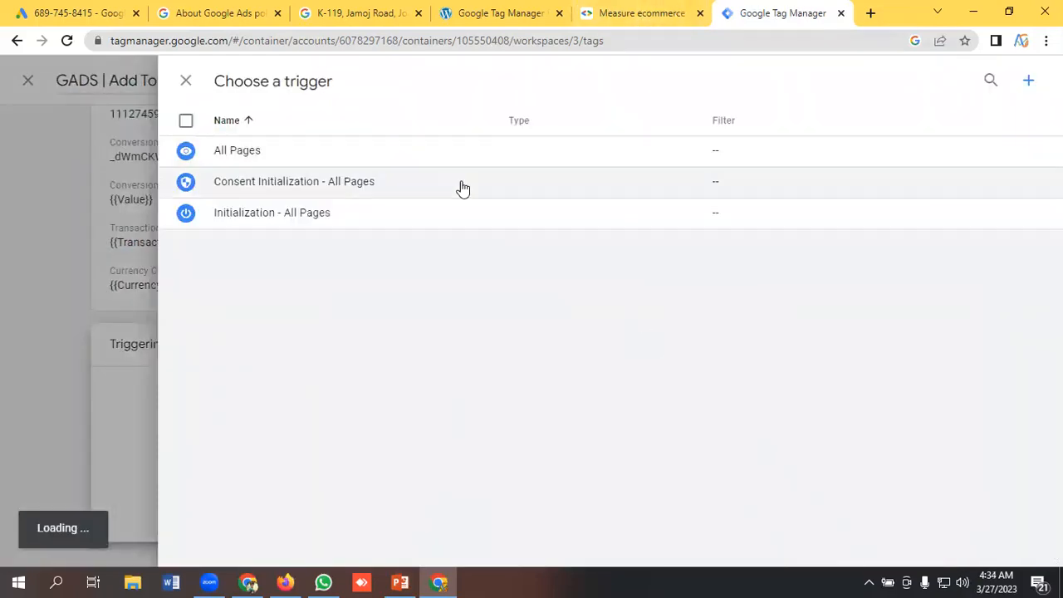
click(680, 10)
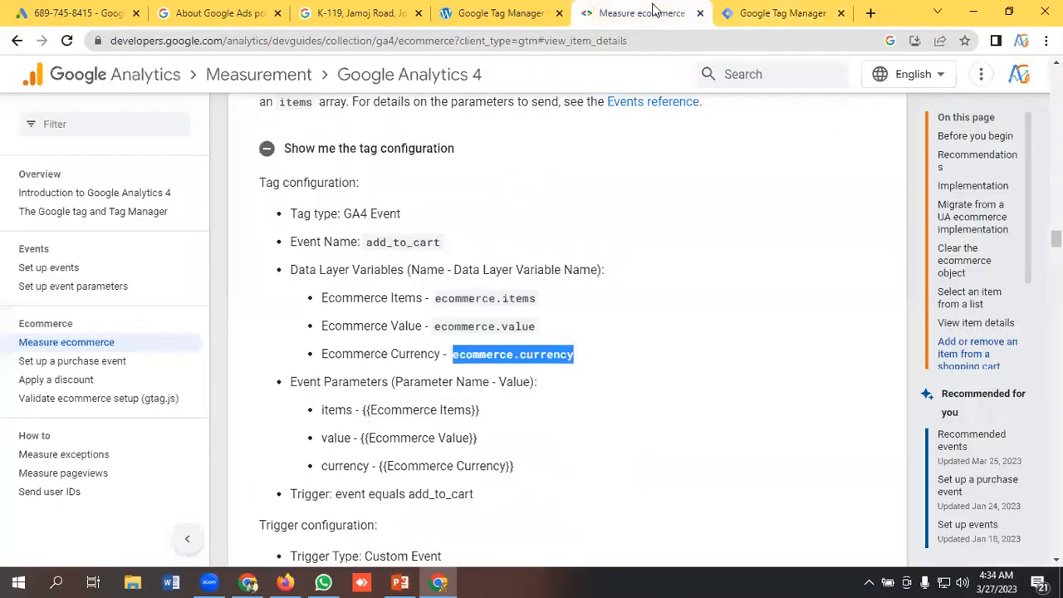
click(387, 241)
double_click(387, 241)
right_click(397, 241)
click(419, 253)
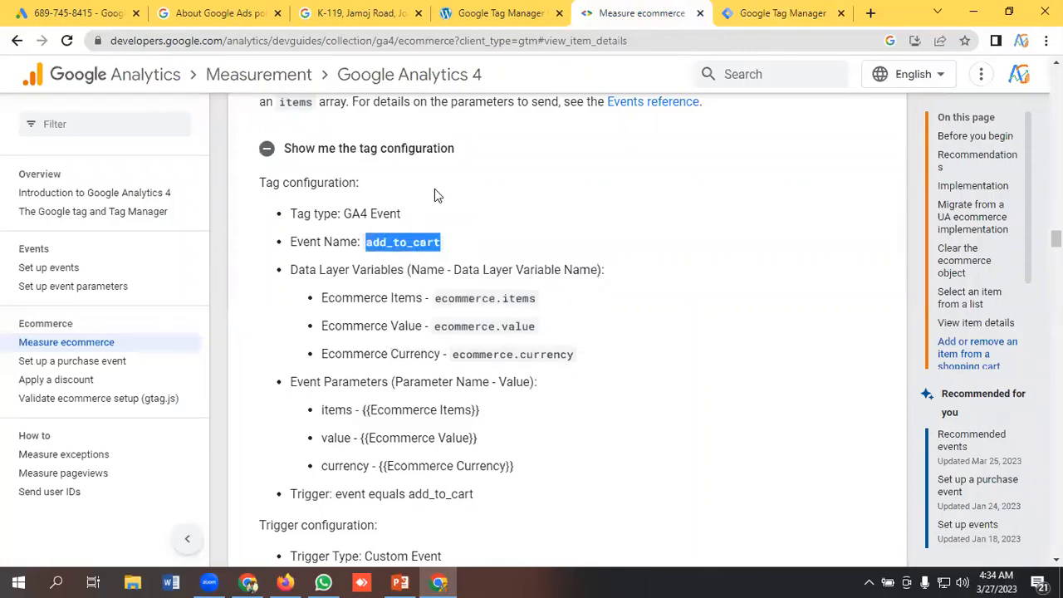
click(485, 12)
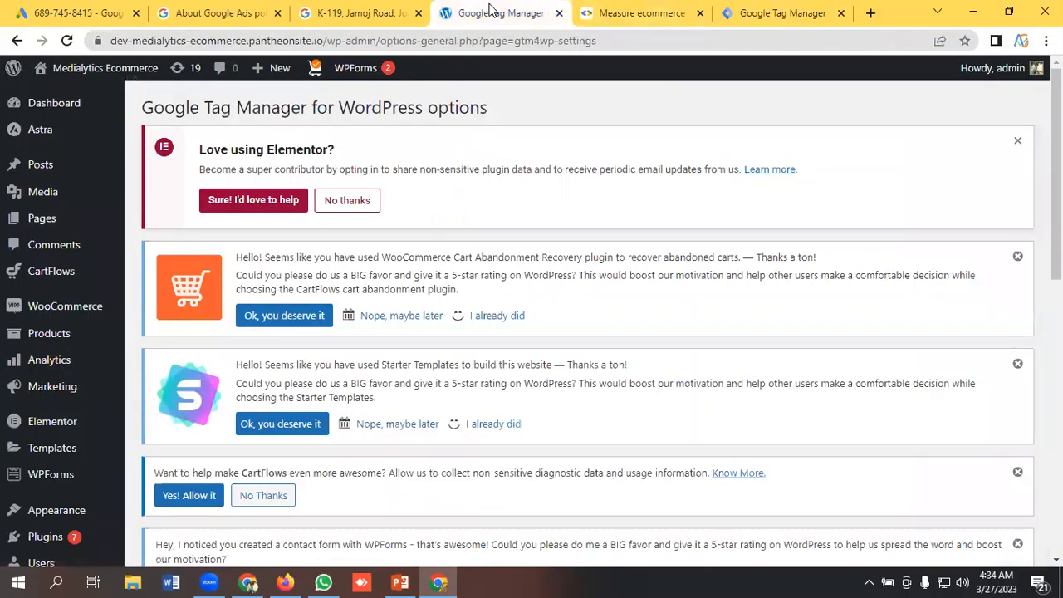
click(756, 14)
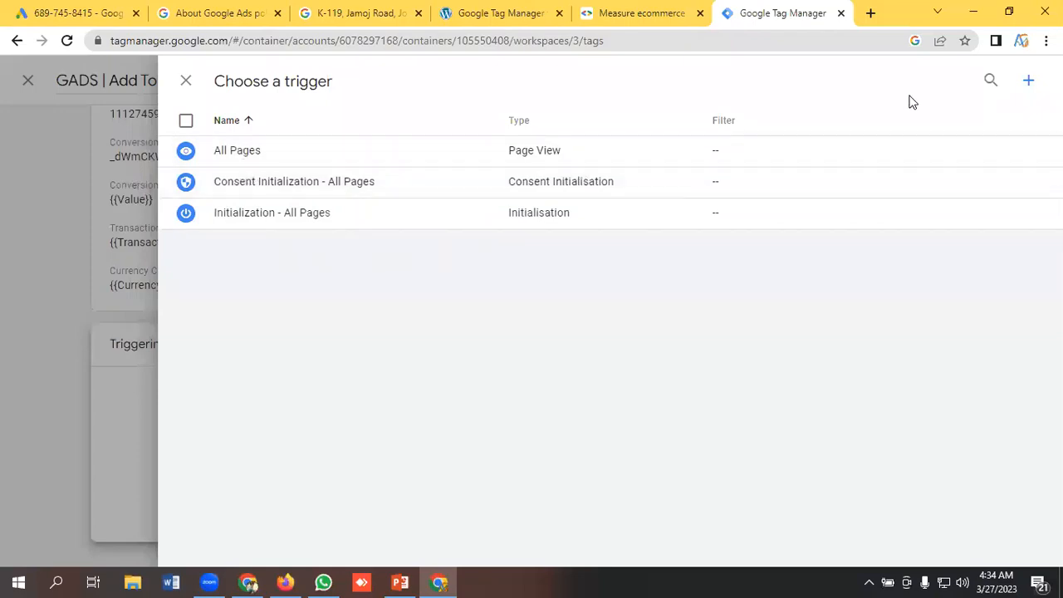
Create a new trigger for the tag and name it "Add To Cart Trigger"
click(1026, 87)
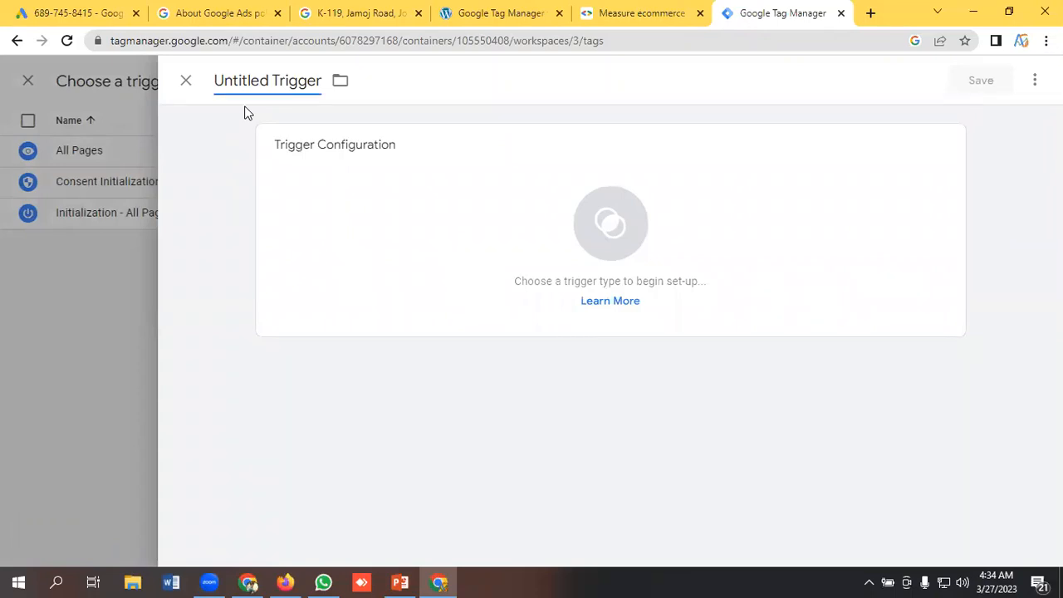
key(ctrl+a)
key(BackSpace)
text(Add To )
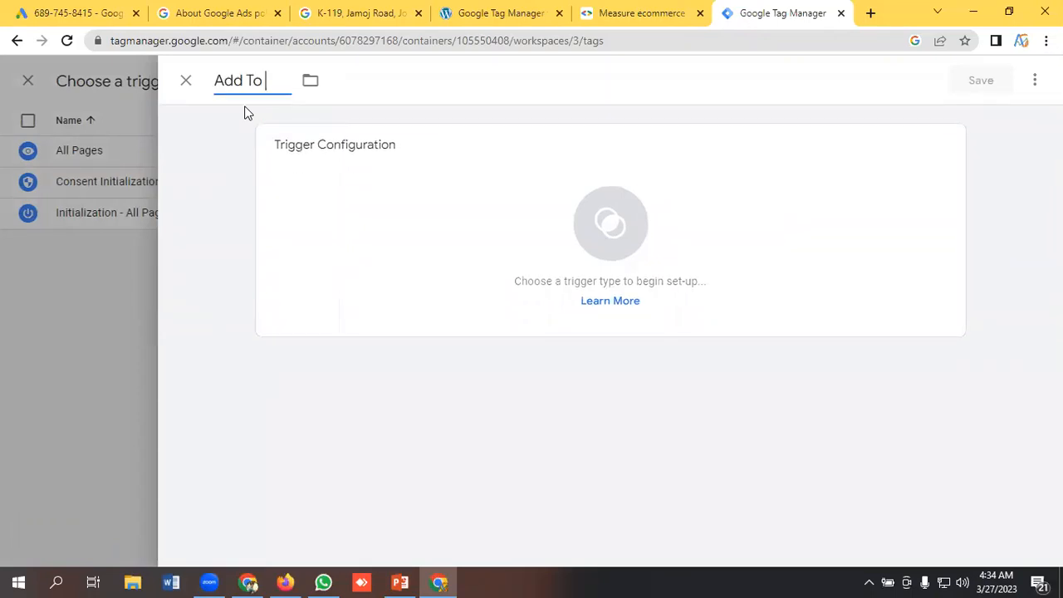
text(Cart Trigger)
Make the trigger a Custom Event with event name add_to_cart, then save both the trigger and the conversion tag
click(572, 230)
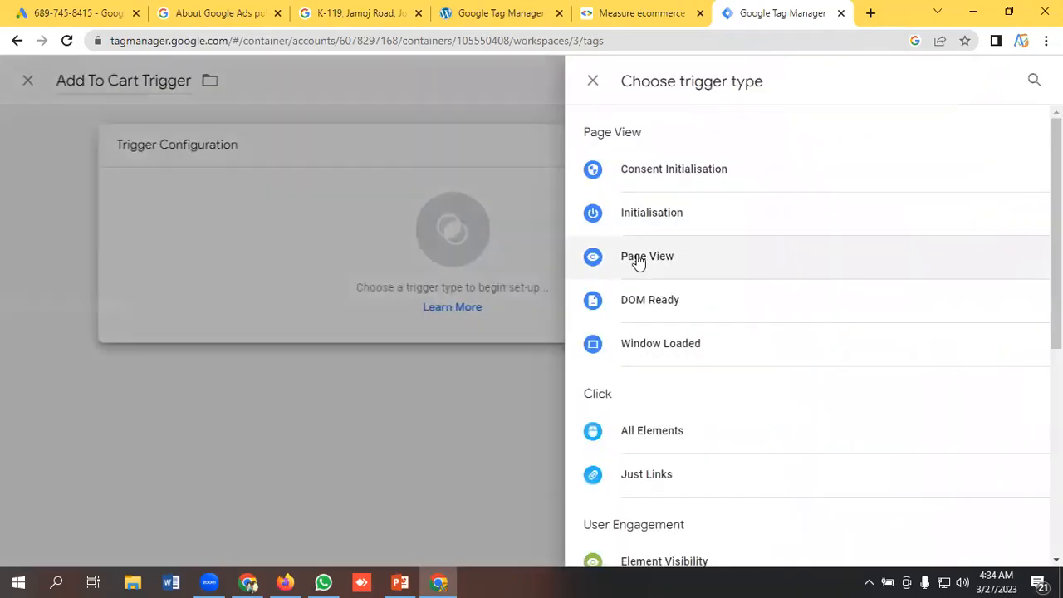
scroll(656, 282, down, 5)
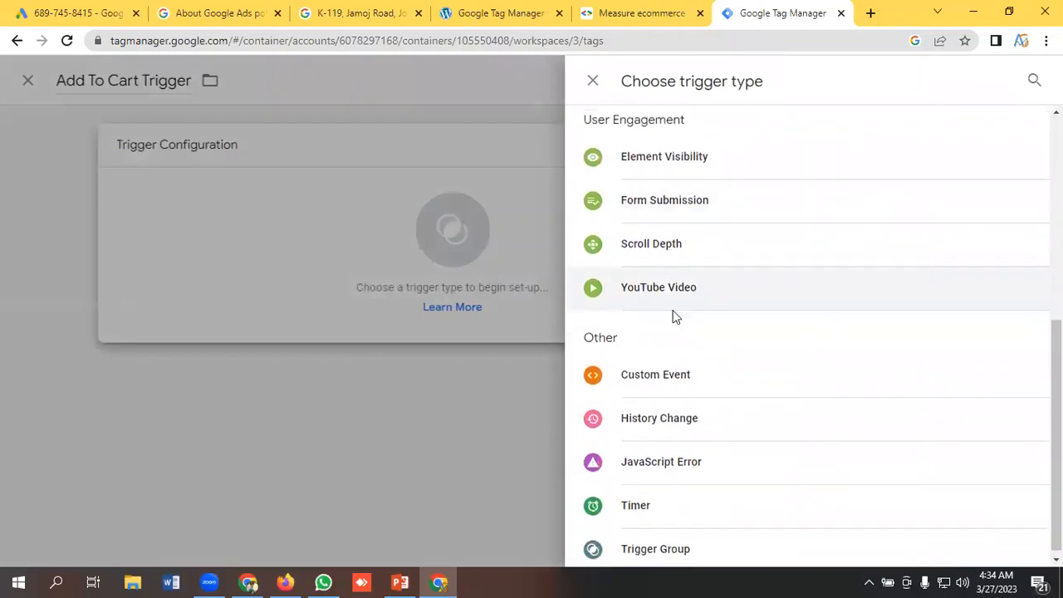
click(666, 374)
click(319, 302)
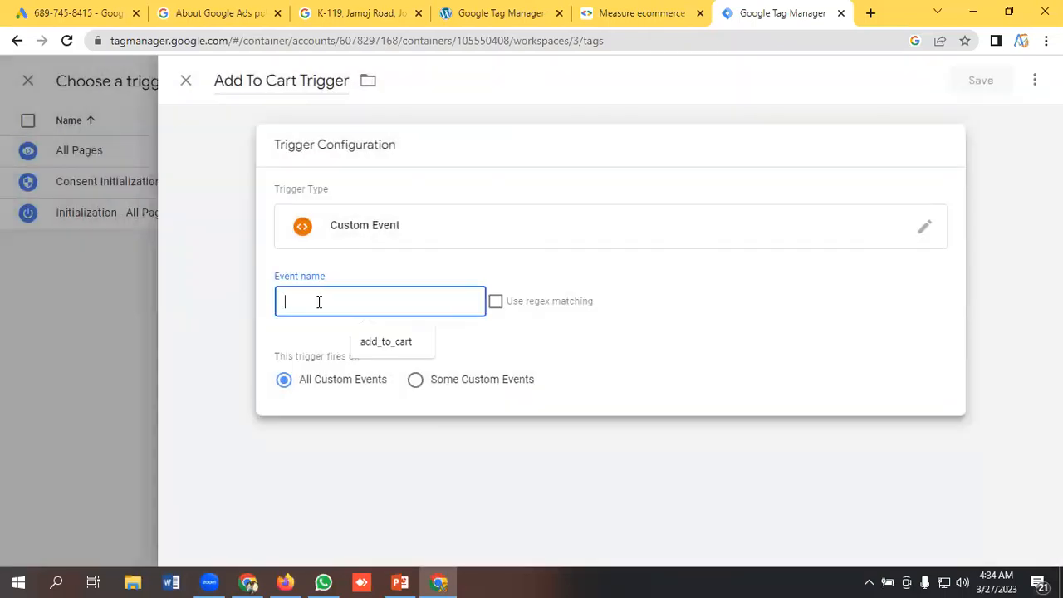
key(ctrl+v)
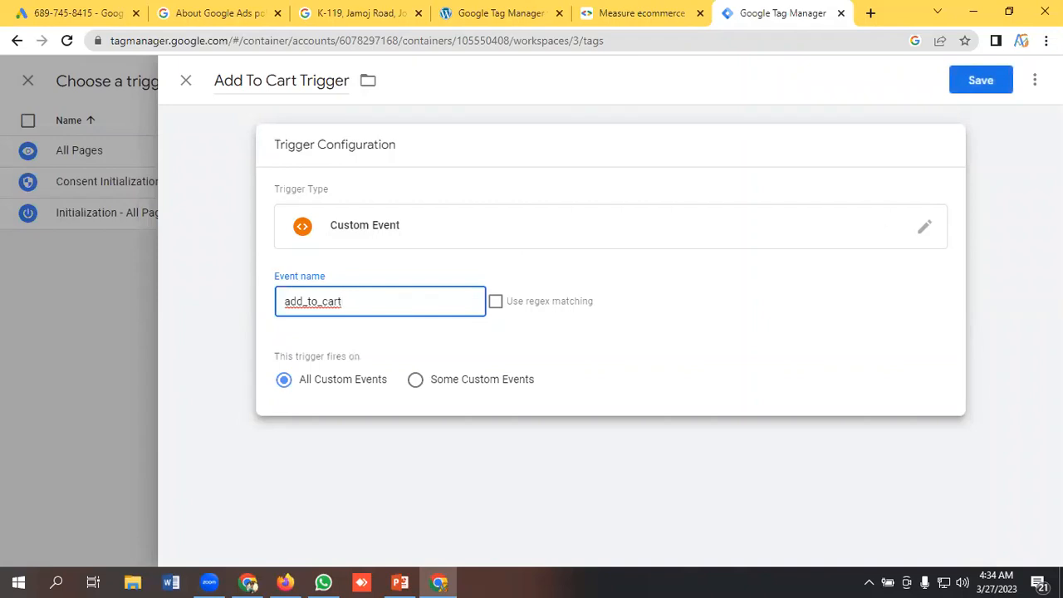
click(977, 88)
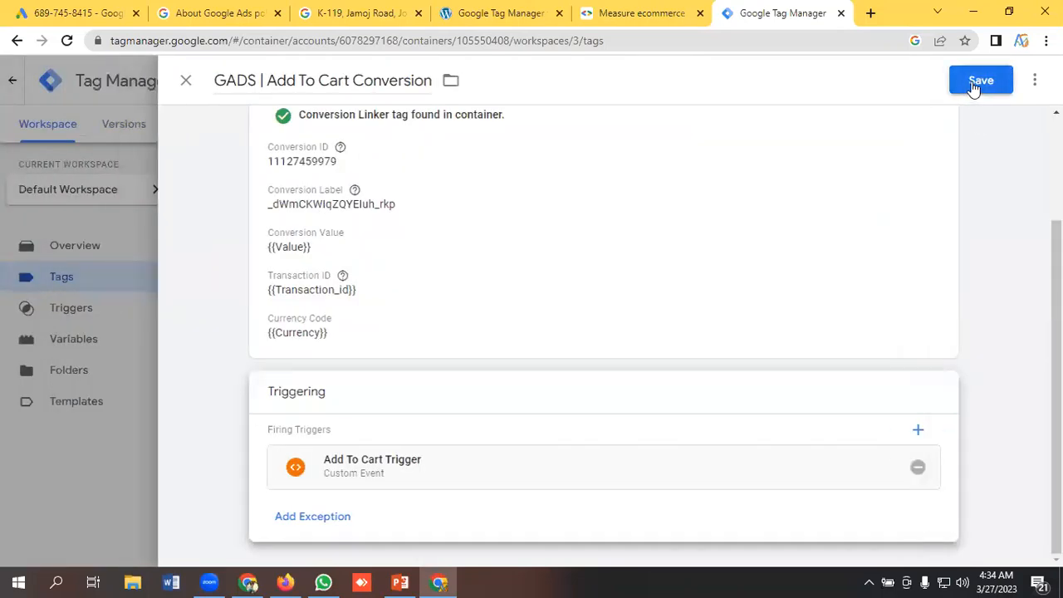
click(980, 81)
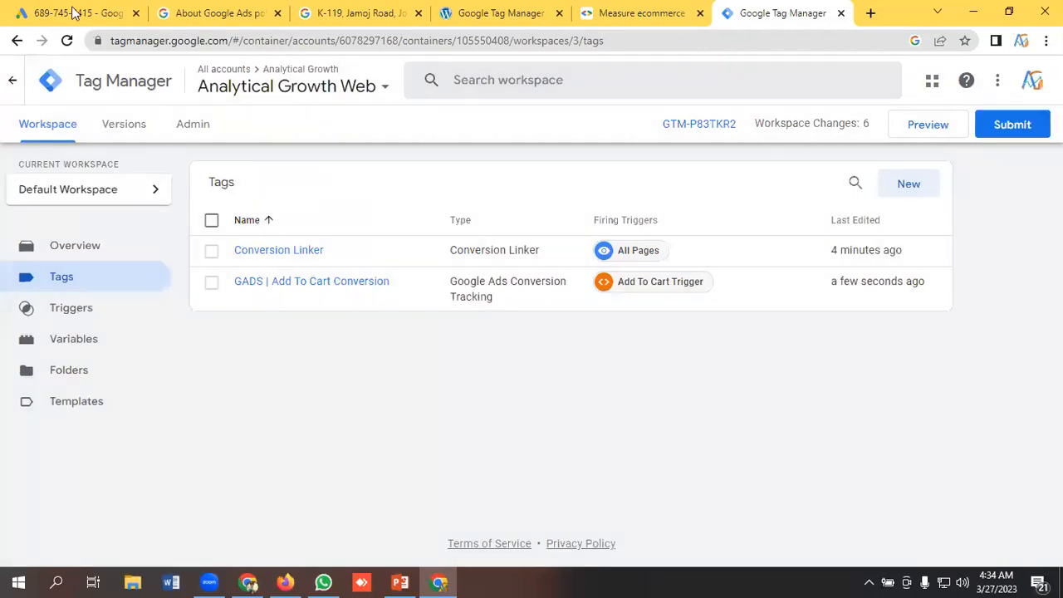
Switch to Google Ads, finish the add-to-cart conversion setup and start a new conversion action of the Website kind
click(75, 13)
click(131, 517)
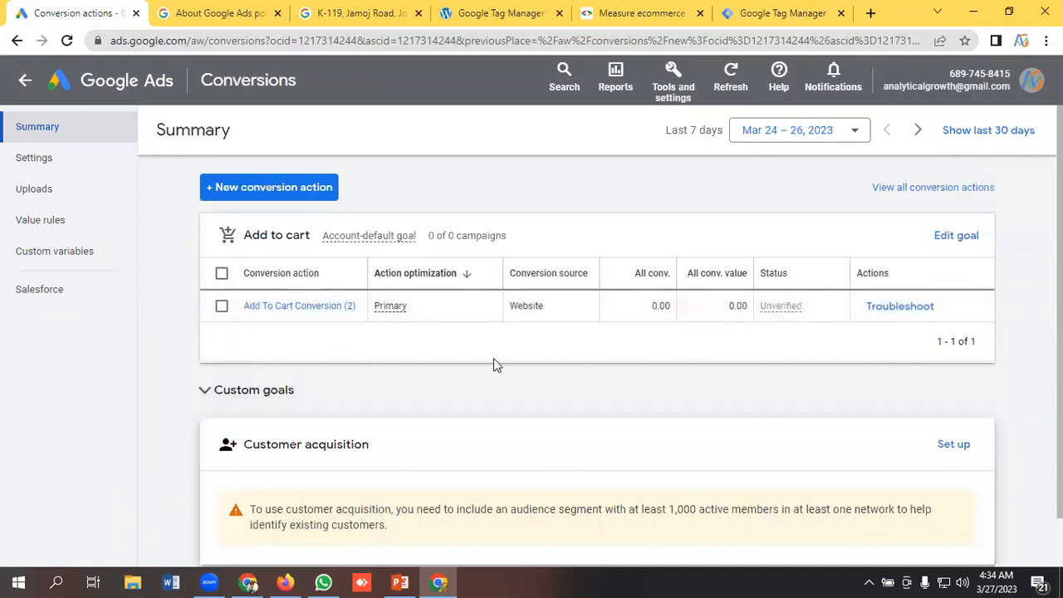
click(286, 185)
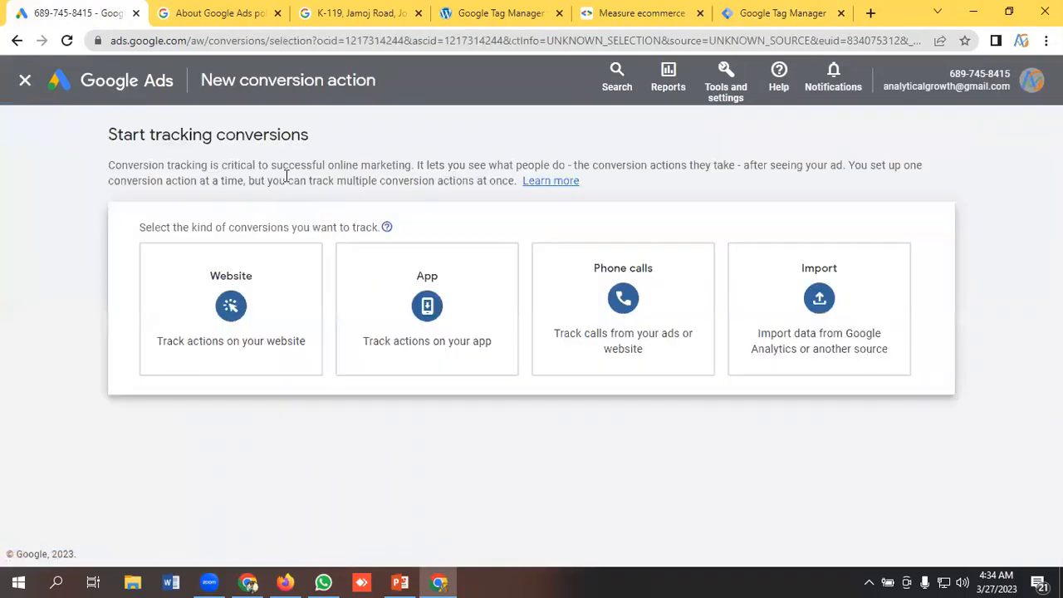
click(238, 316)
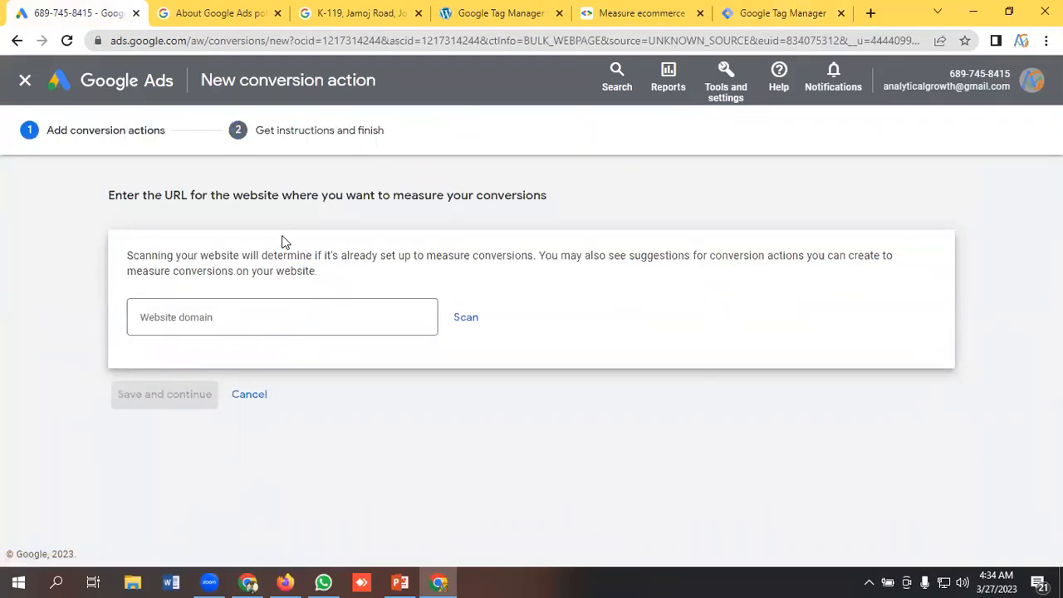
key(ctrl+4)
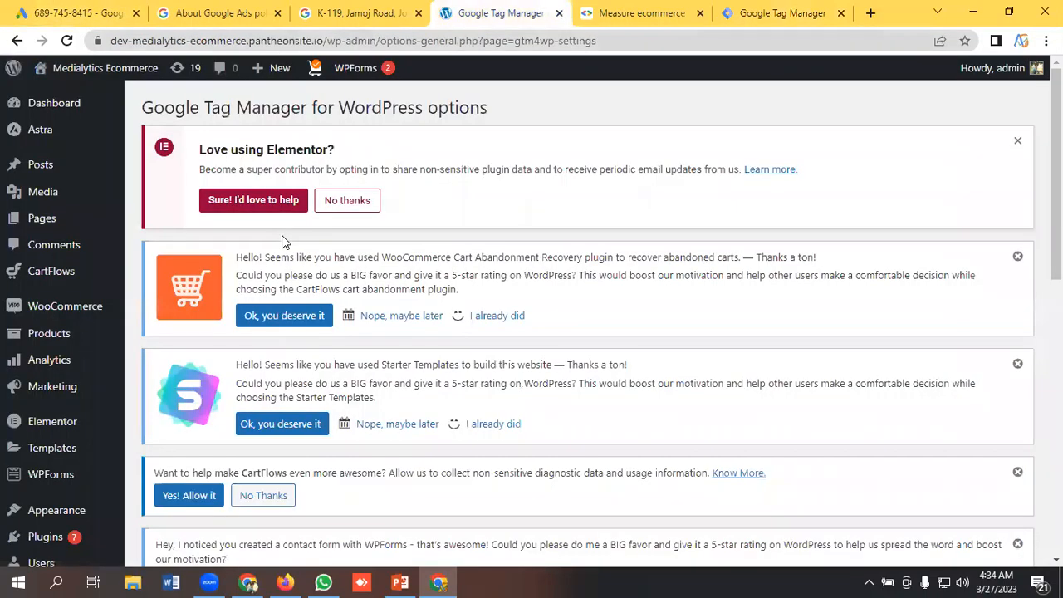
drag(323, 41, 98, 41)
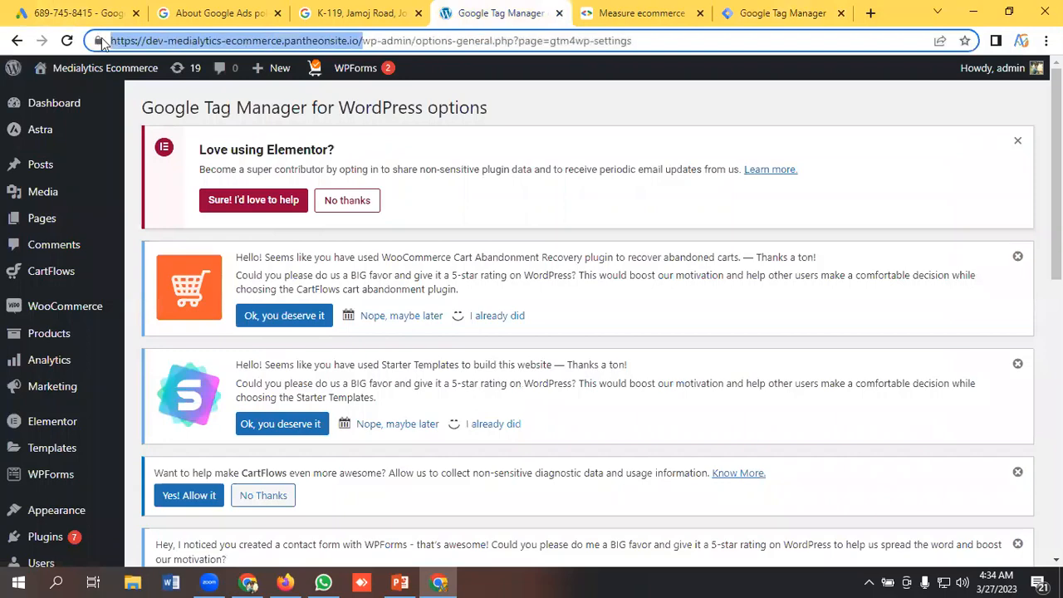
right_click(102, 41)
click(178, 154)
click(83, 18)
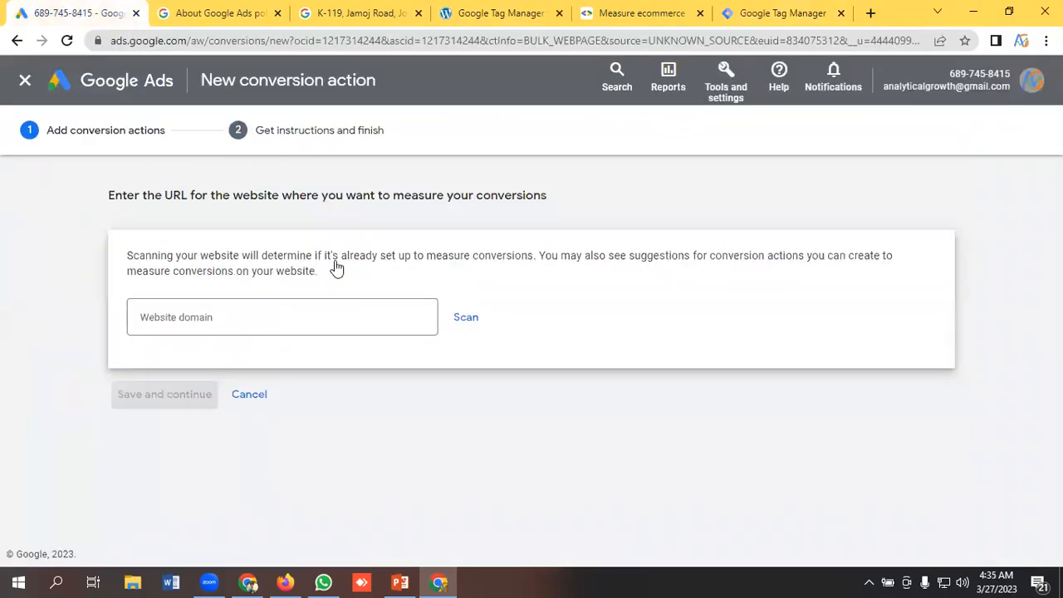
click(228, 318)
key(ctrl+v)
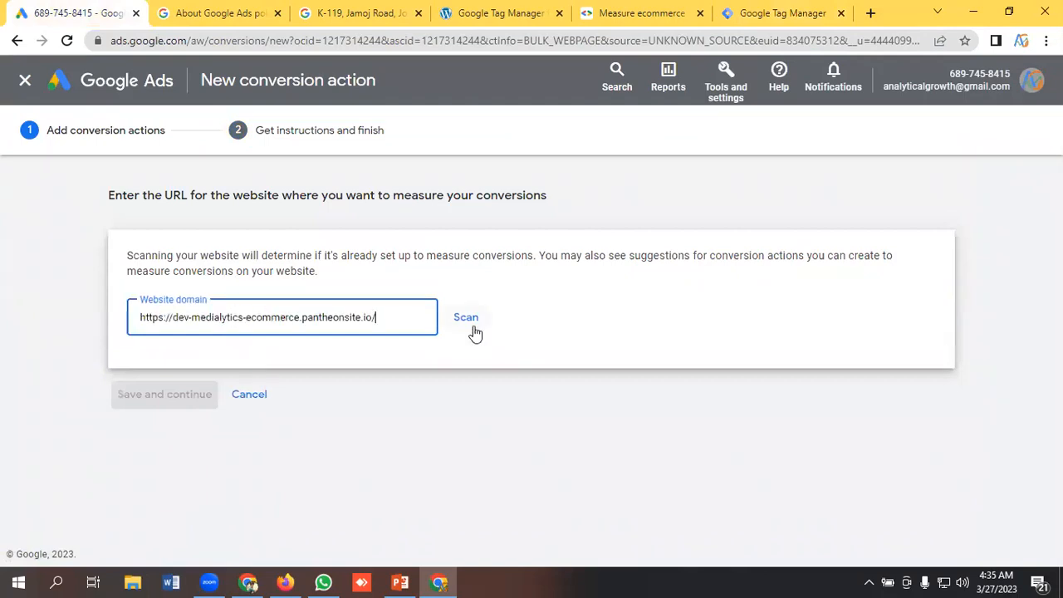
click(470, 325)
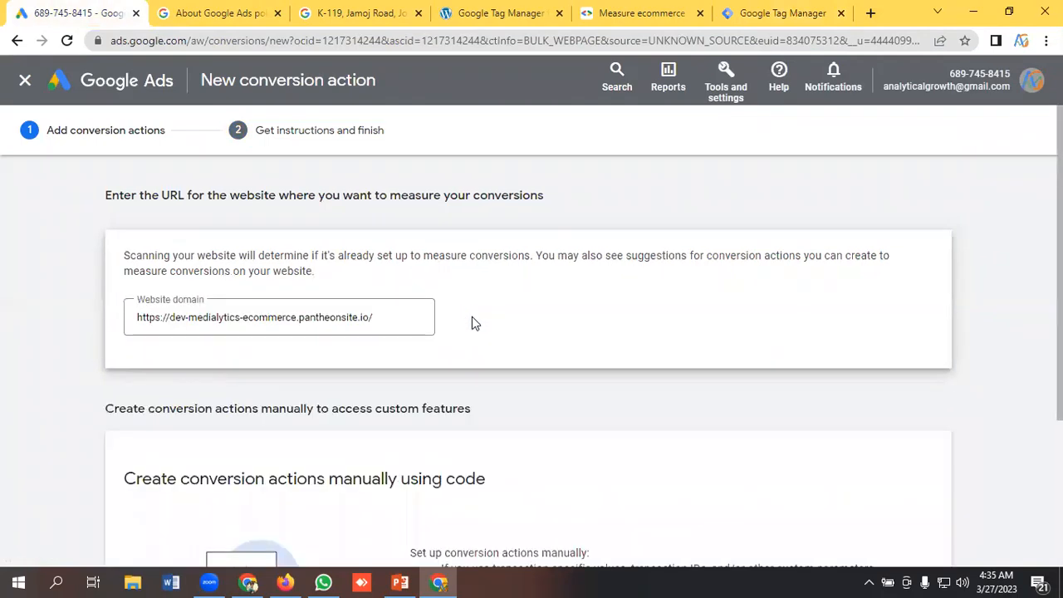
Add a conversion action manually with the Purchase goal category and the name "Purchase Google Ads Conversiom"
scroll(470, 325, down, 3)
click(235, 462)
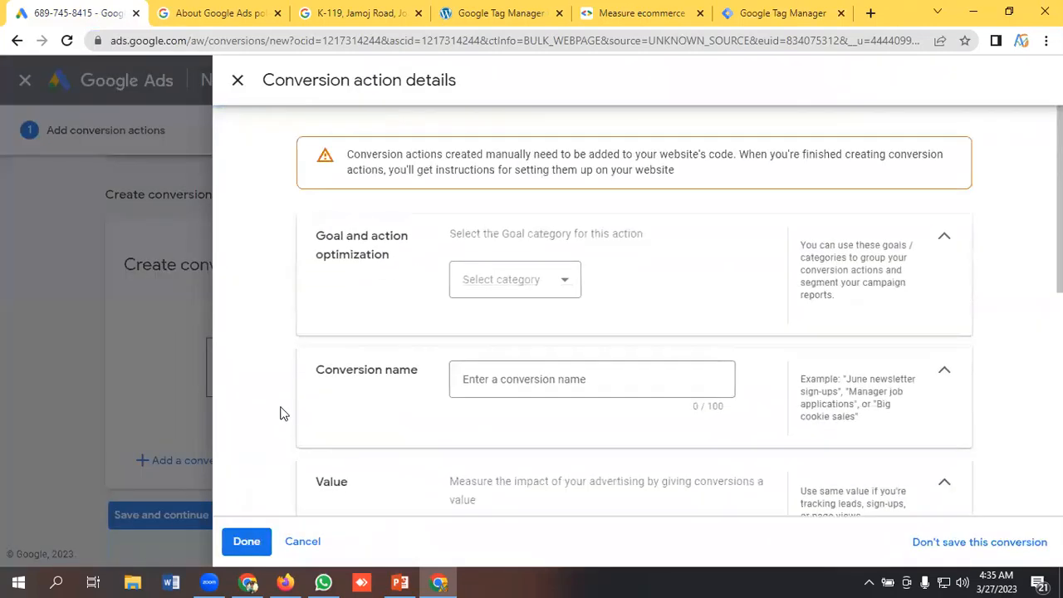
click(529, 285)
click(479, 316)
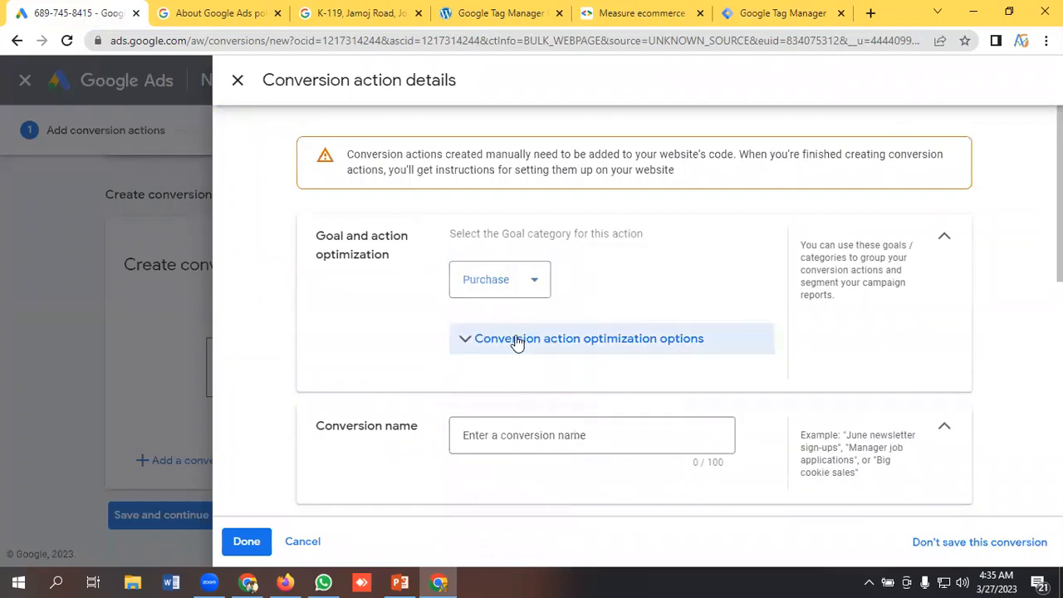
scroll(487, 340, down, 1)
click(488, 358)
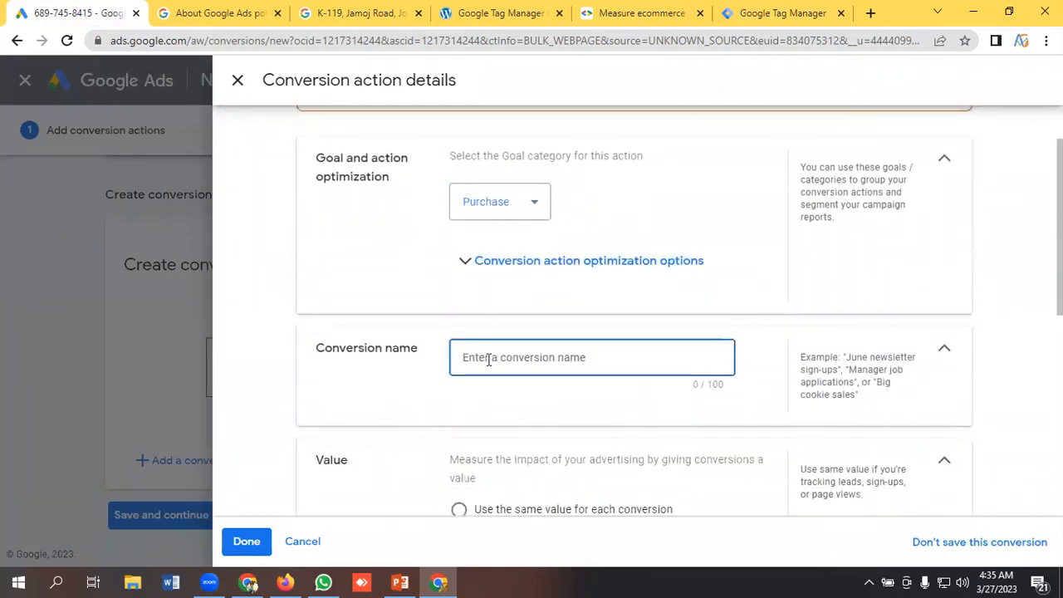
text(Purchase Google Ads Conversion)
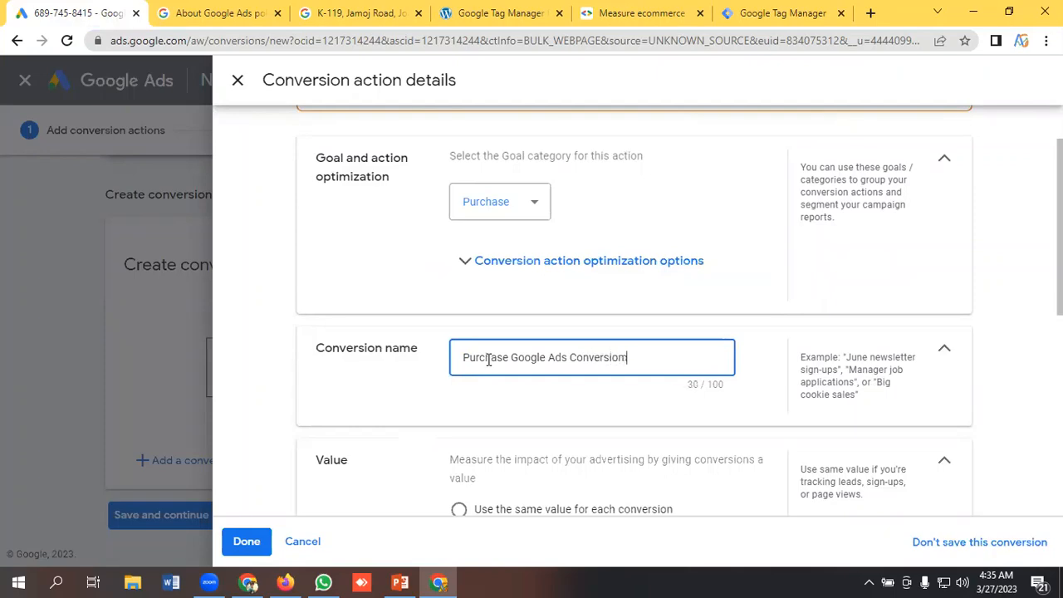
Set the purchase conversion to use different values for each conversion and complete its details
scroll(471, 353, down, 3)
click(458, 302)
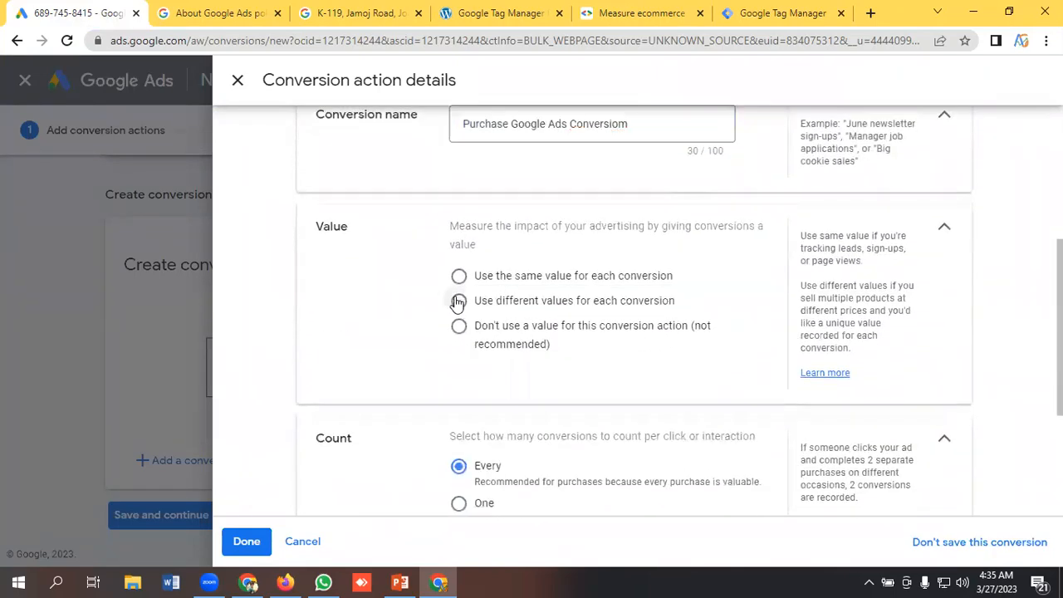
scroll(487, 429, down, 4)
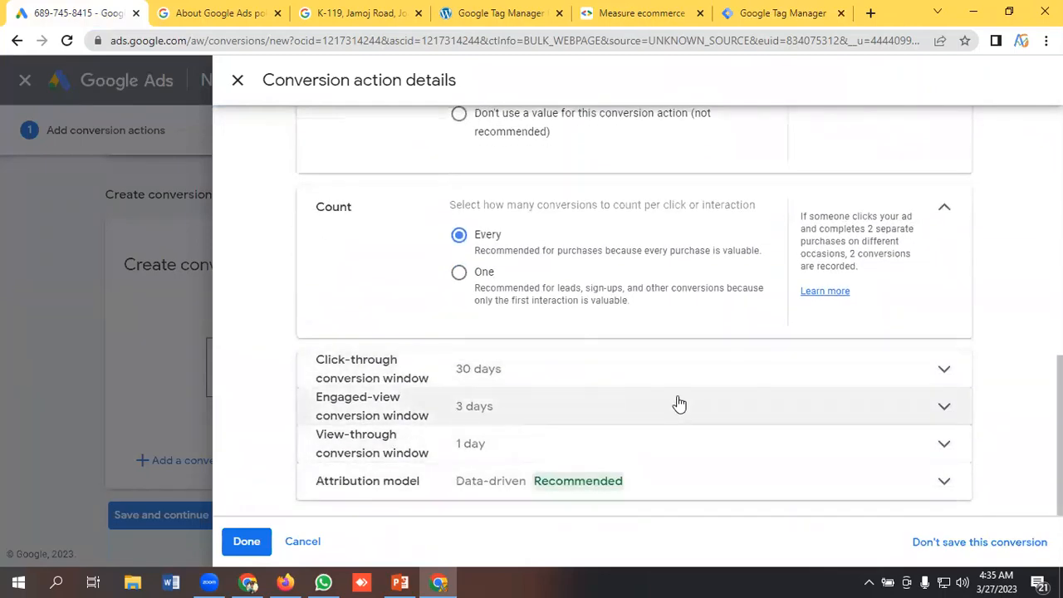
click(239, 545)
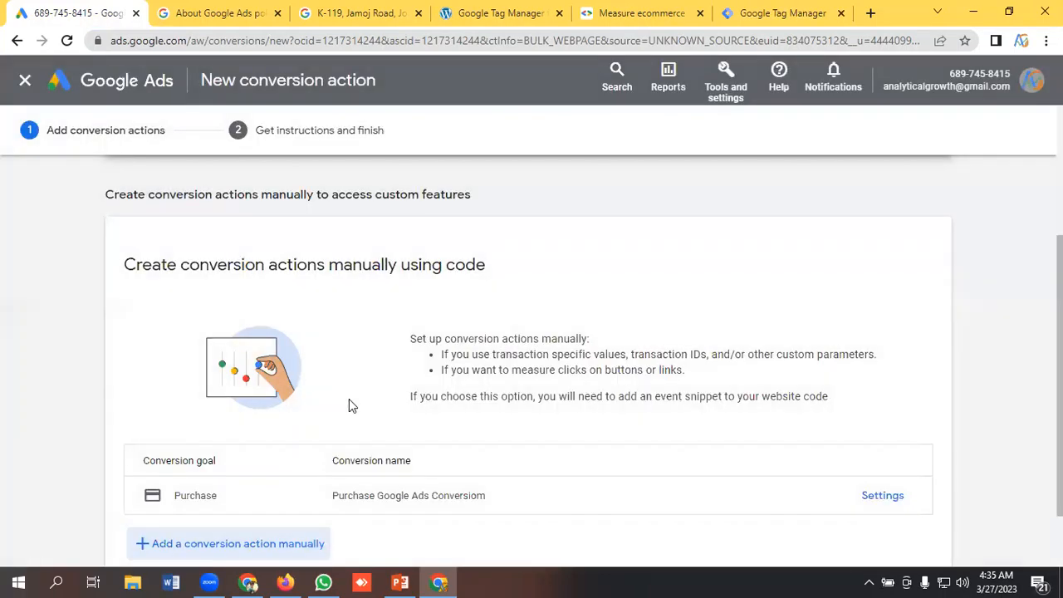
Save the purchase conversion action and display its Google Tag Manager setup details with the conversion ID and label
scroll(349, 405, down, 1)
click(166, 522)
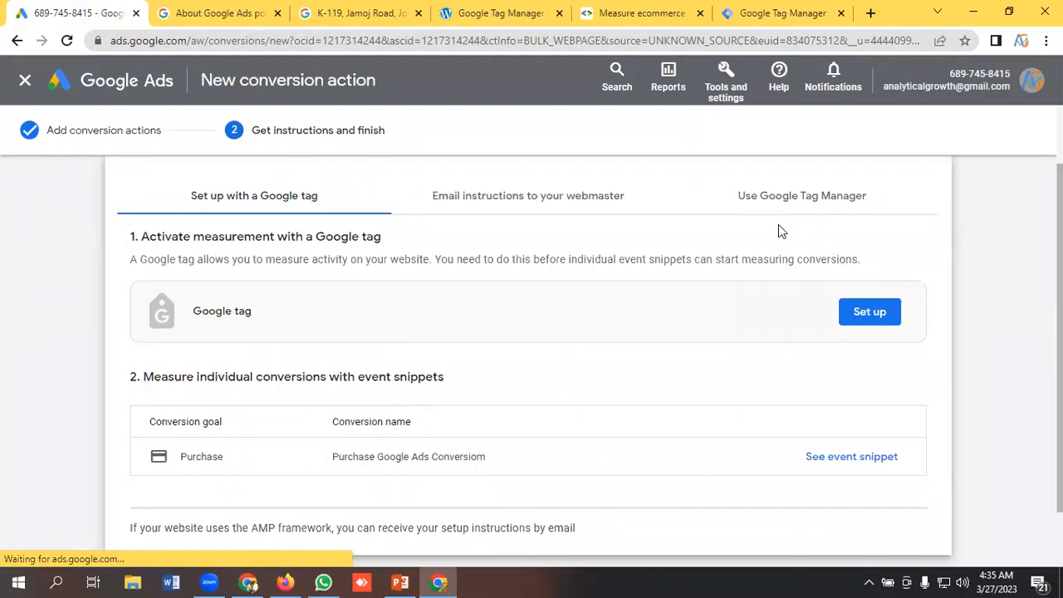
click(794, 202)
scroll(368, 316, down, 1)
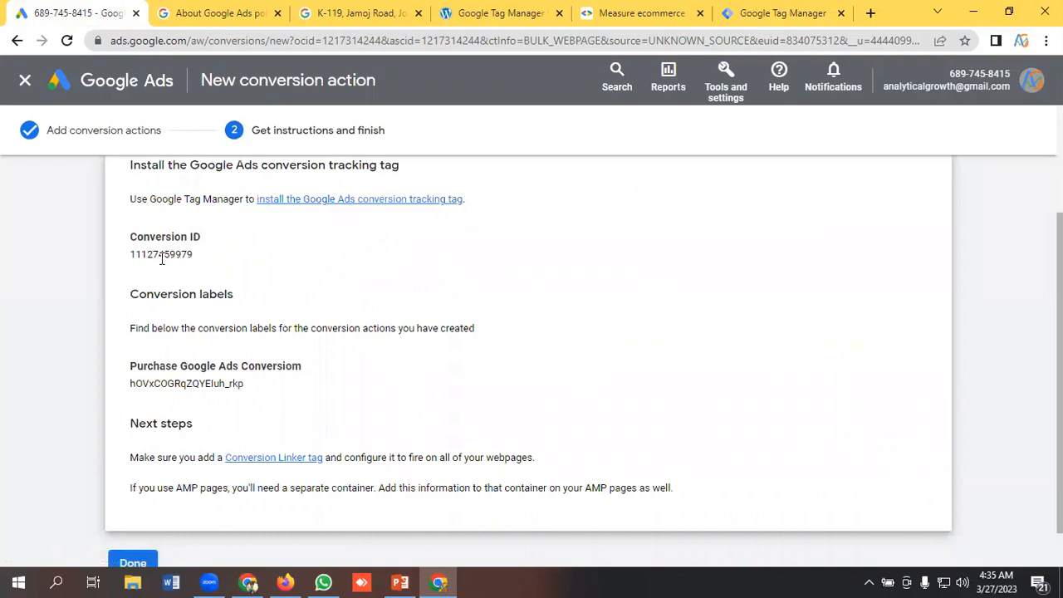
Switch to Google Tag Manager and create a Google Ads Conversion Tracking tag named "Google Ads Purchase Tag"
click(787, 12)
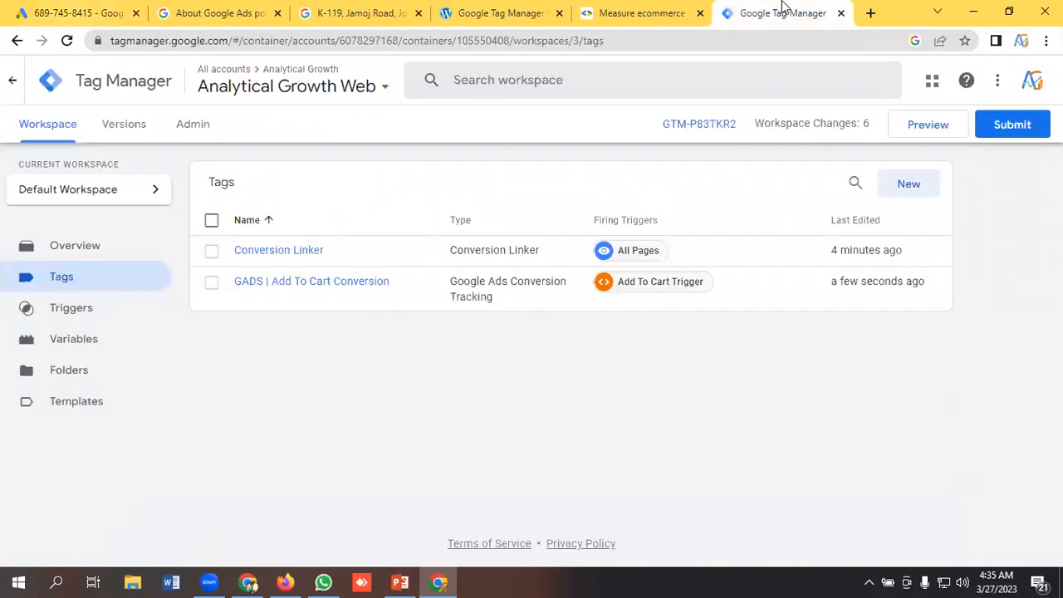
click(908, 184)
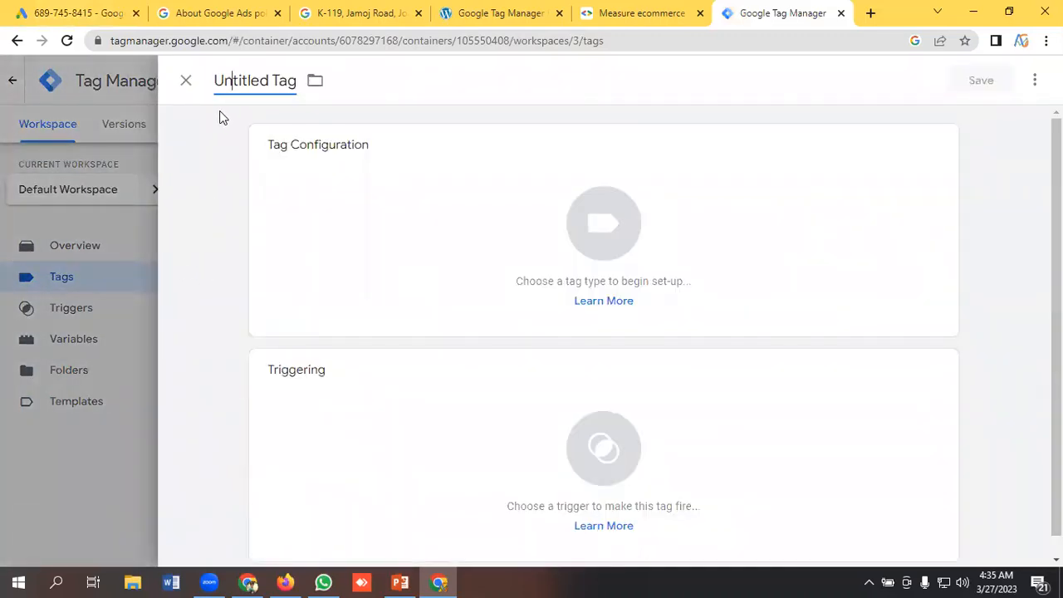
key(ctrl+a)
key(BackSpace)
text(Googl)
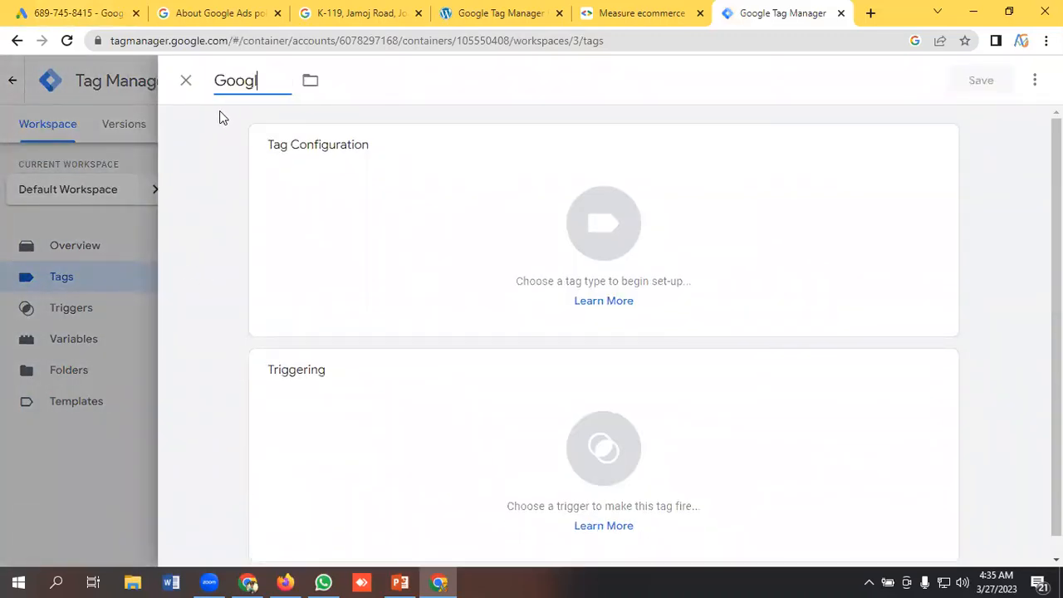
text(e Ads Purchase Tag)
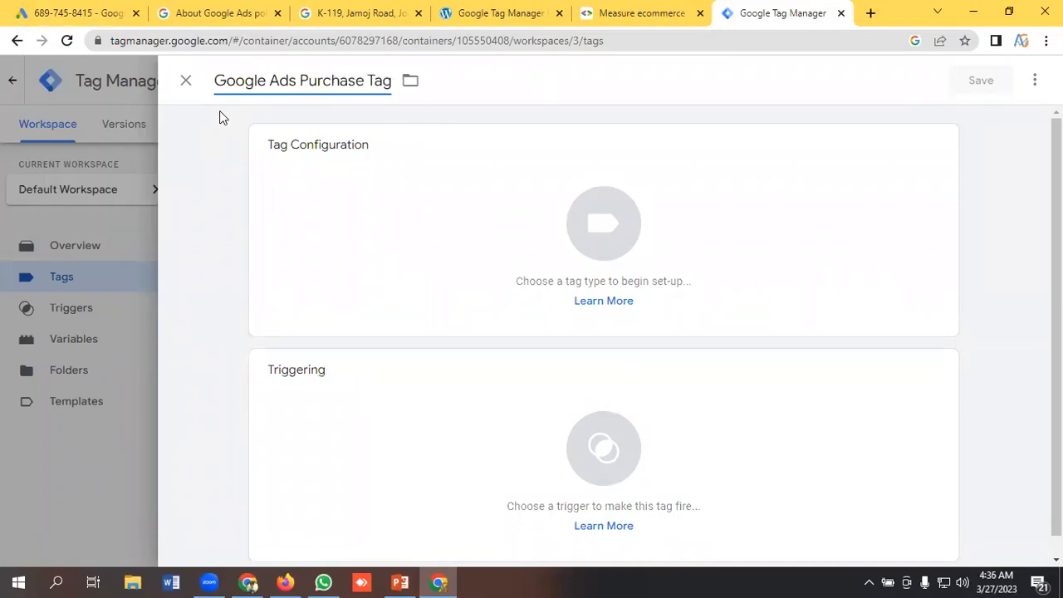
click(600, 222)
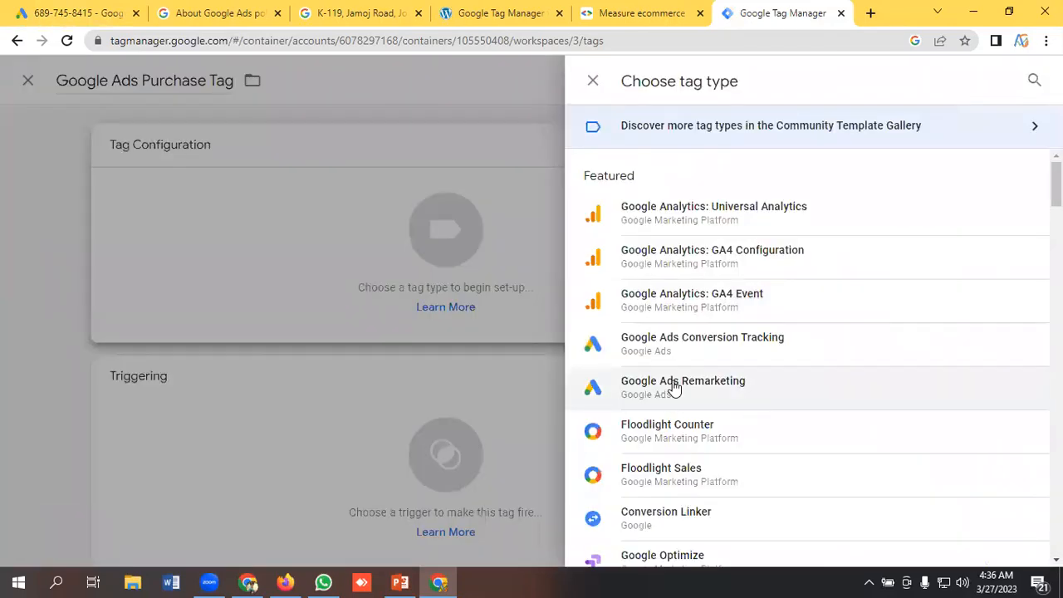
click(698, 349)
Copy the conversion ID from the Google Ads setup details into the purchase tag's Conversion ID
click(338, 336)
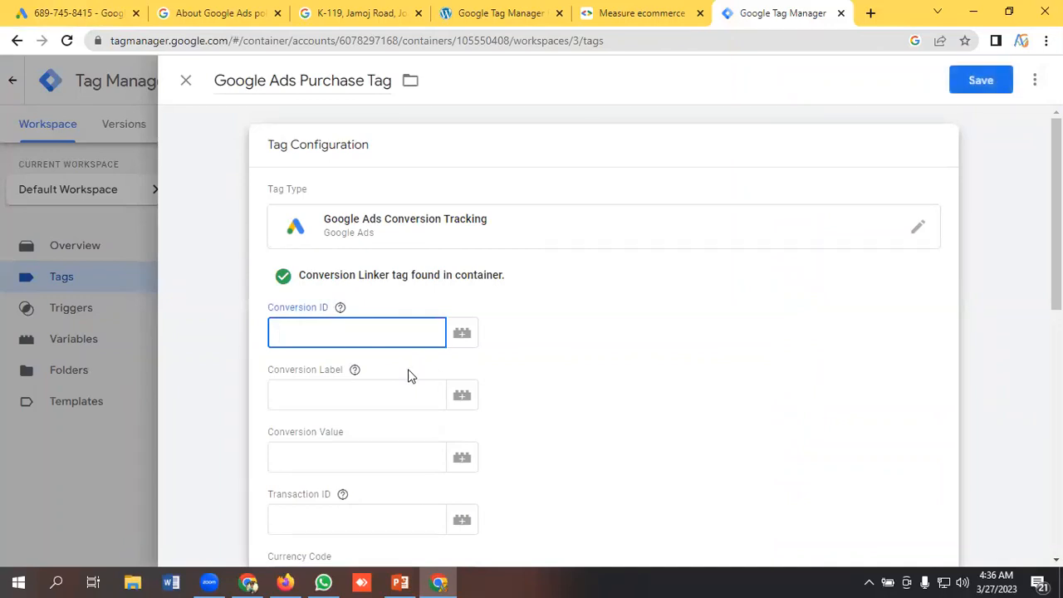
click(83, 14)
double_click(162, 254)
right_click(156, 256)
click(176, 270)
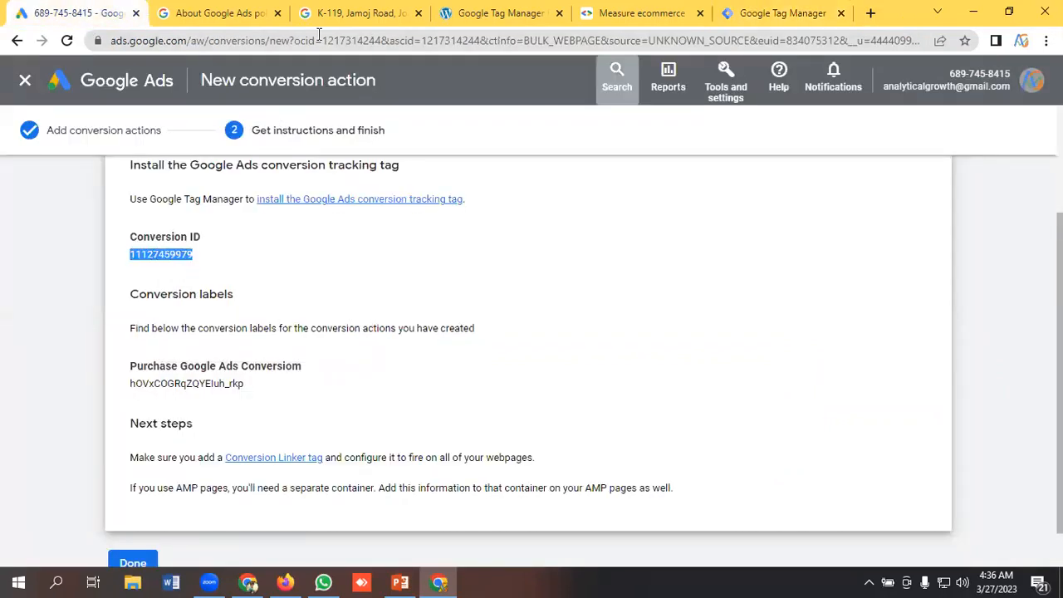
click(759, 11)
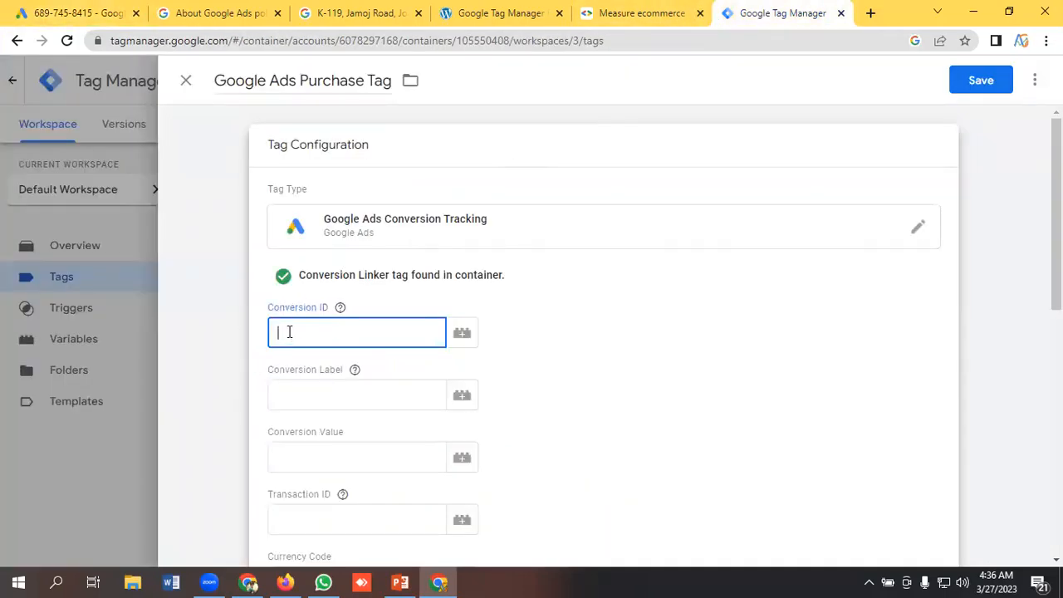
key(ctrl+v)
Copy the "Purchase Google Ads Conversiom" label from Google Ads into the purchase tag's Conversion Label
click(292, 393)
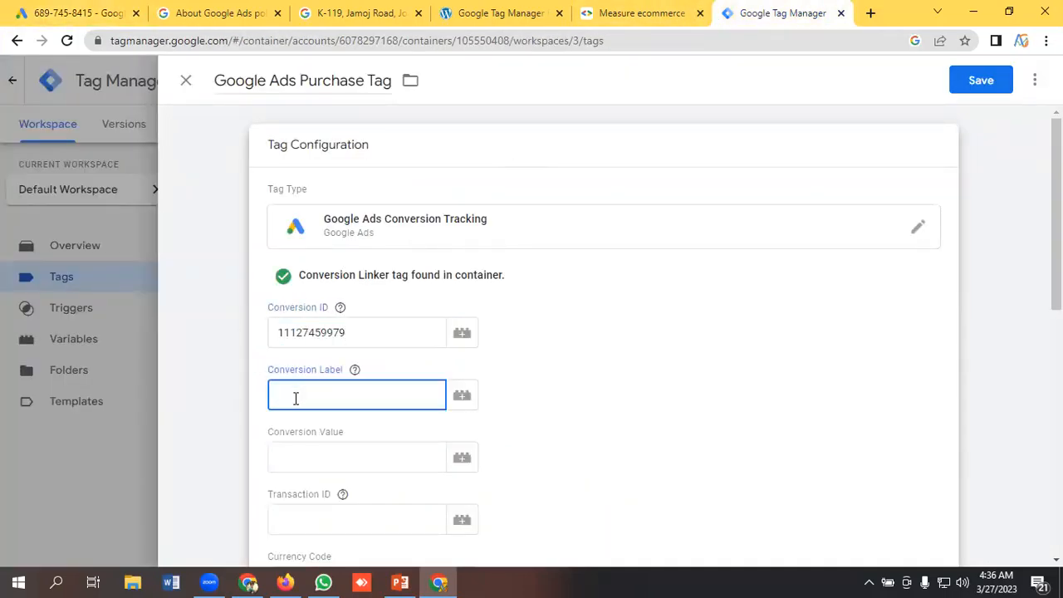
click(79, 12)
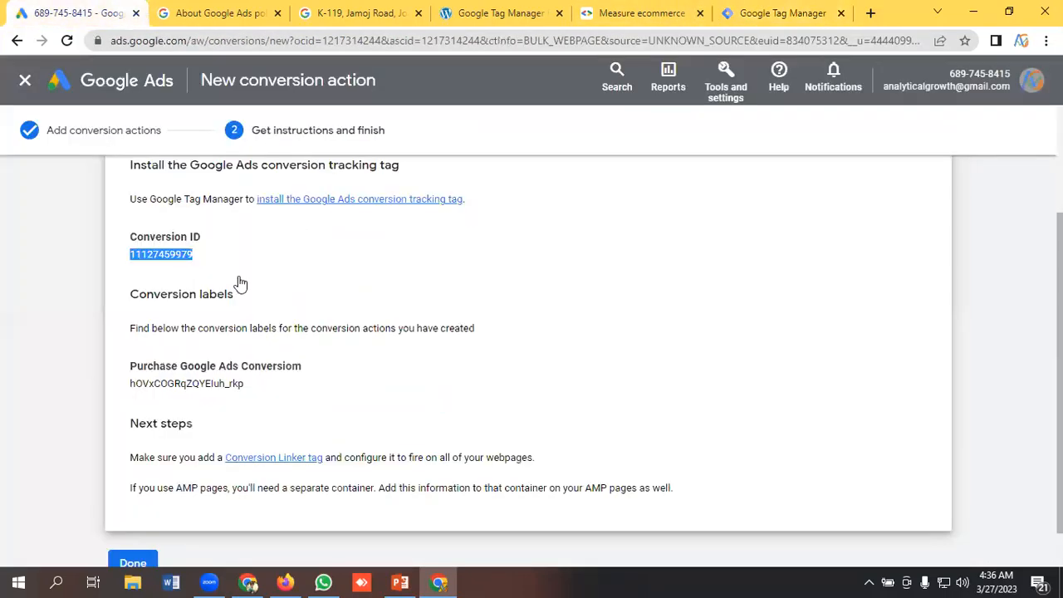
double_click(175, 385)
right_click(174, 385)
click(200, 394)
click(764, 13)
click(316, 396)
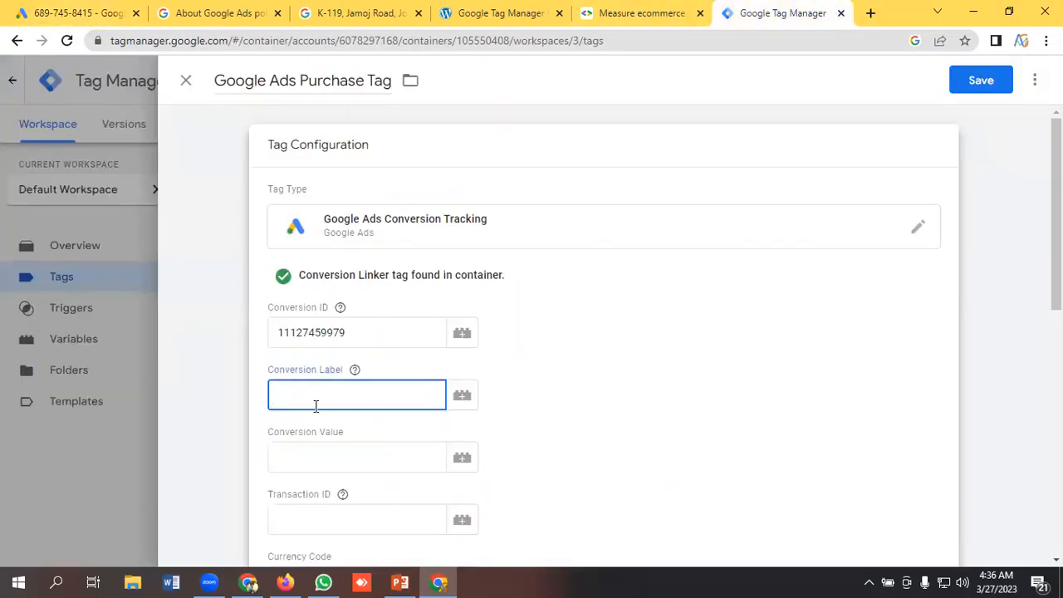
key(ctrl+v)
Assign the variables {{Value}}, {{Transaction_id}} and {{Currency}} to the tag's conversion value, transaction ID and currency code
scroll(377, 390, down, 1)
click(344, 386)
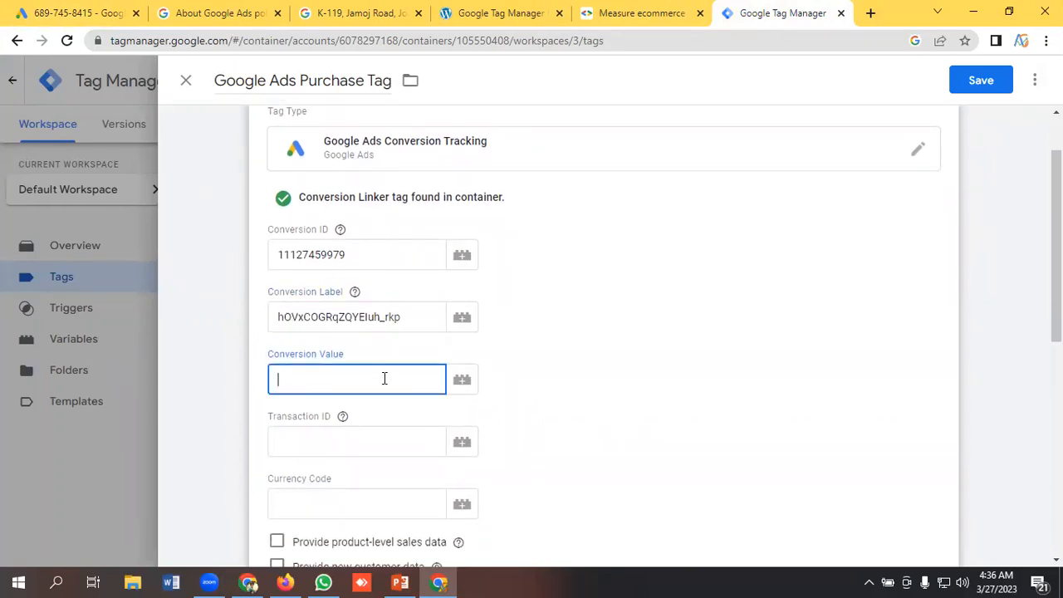
click(462, 382)
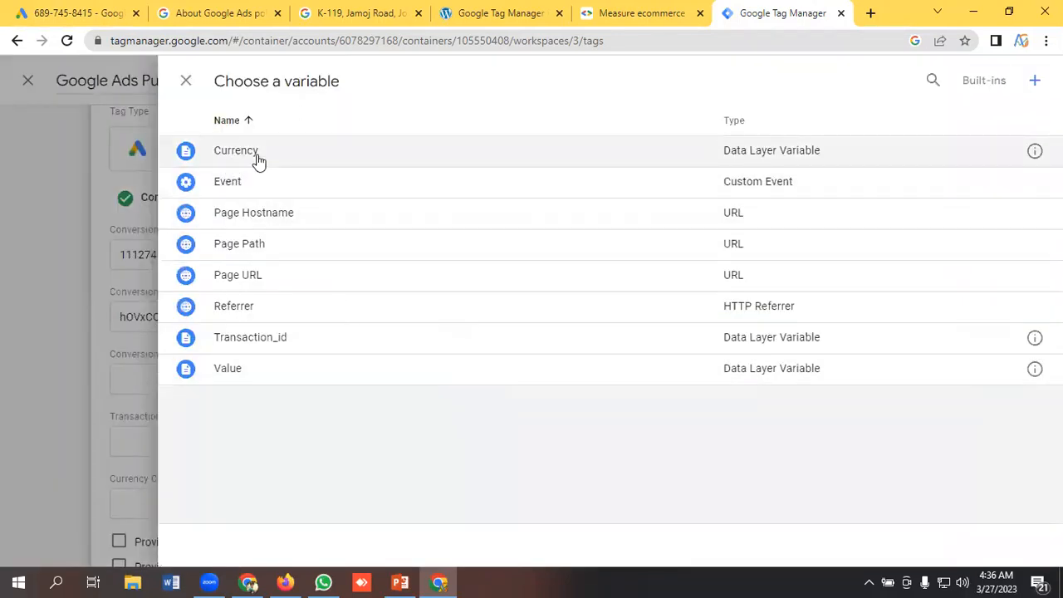
click(235, 376)
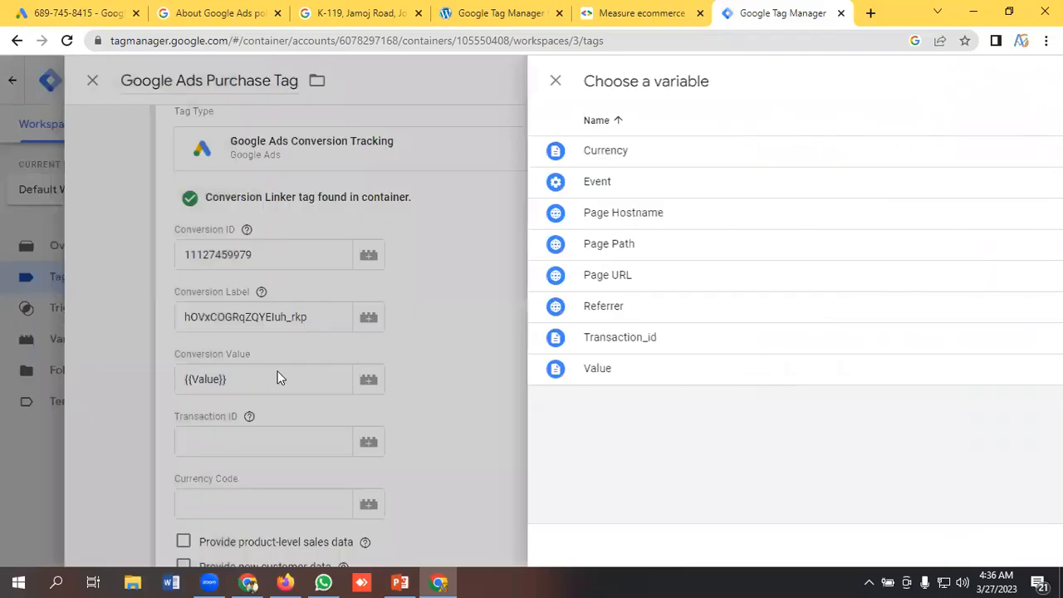
click(382, 439)
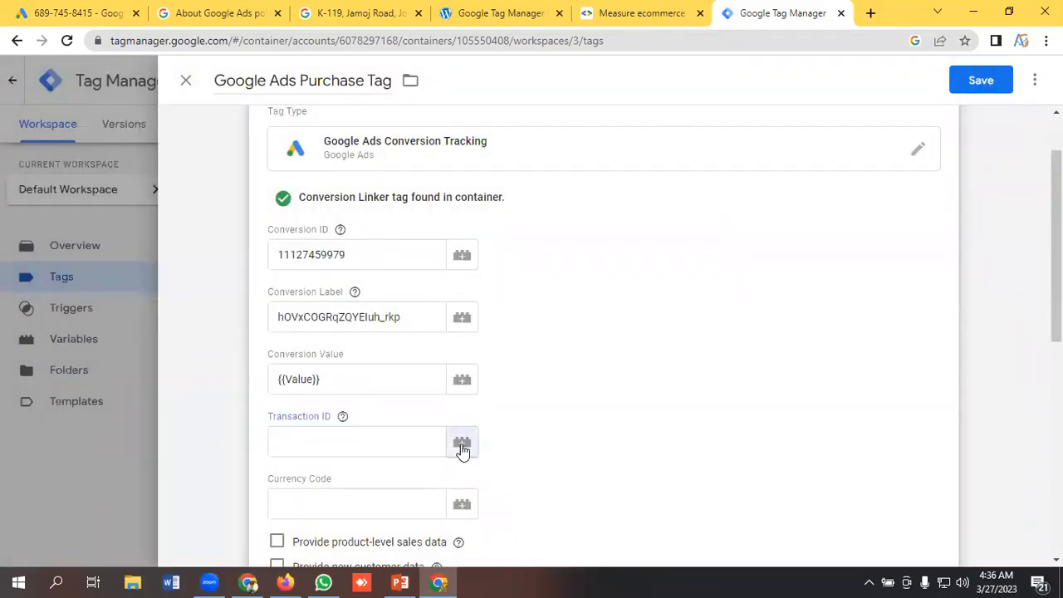
click(463, 446)
click(263, 340)
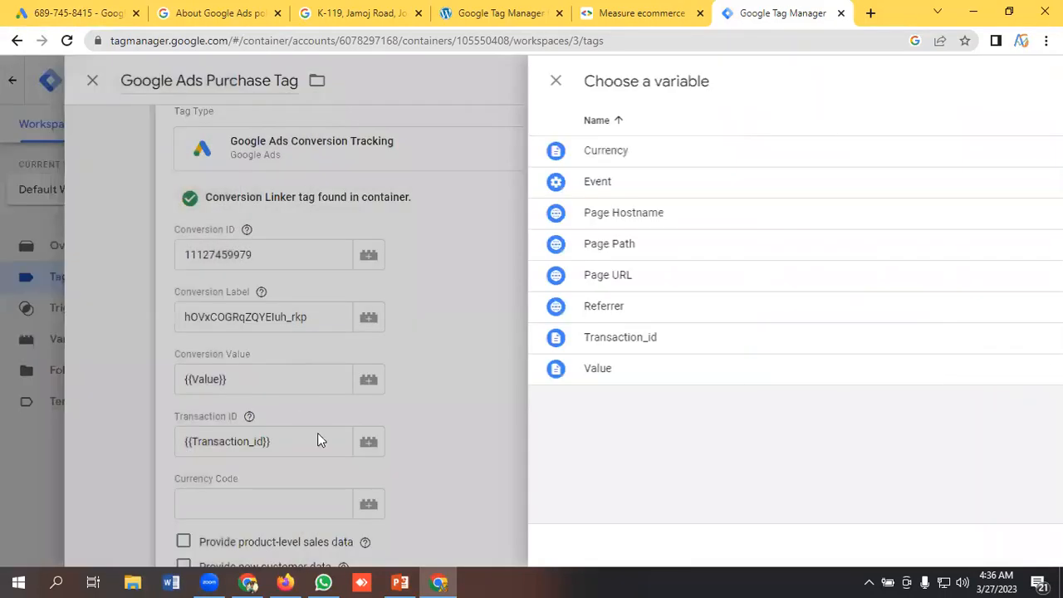
click(424, 508)
click(460, 508)
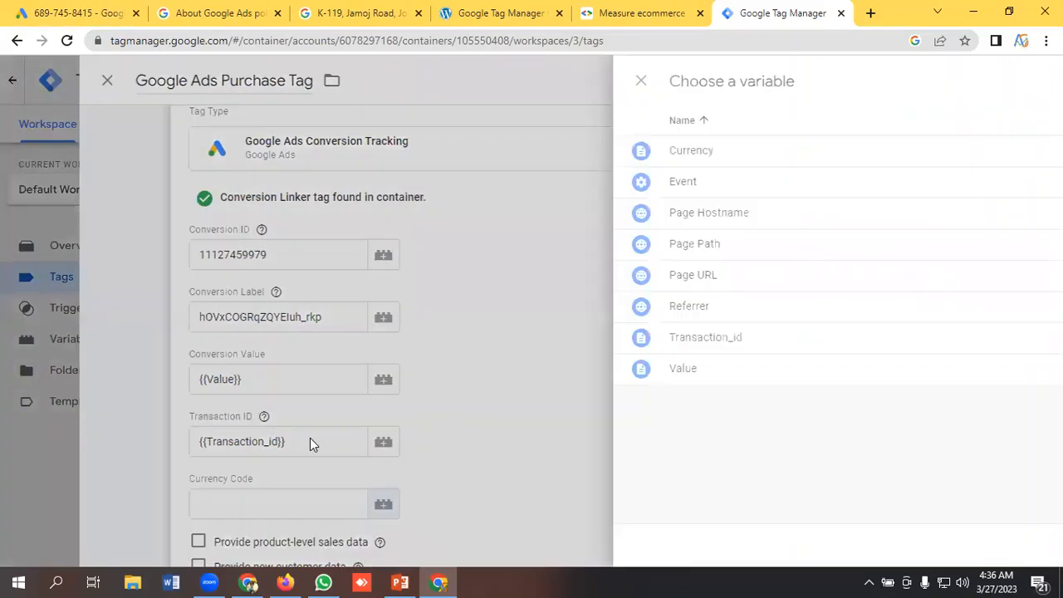
click(218, 153)
Add a new firing trigger named "Purchase Trigger" to the tag and set its type to Custom Event
scroll(319, 344, down, 5)
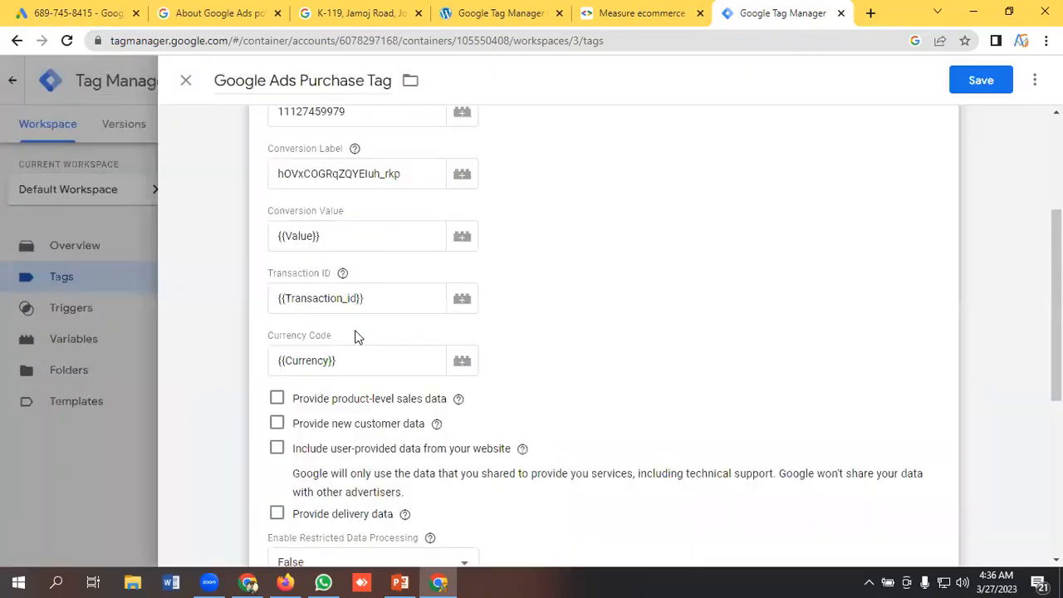
scroll(328, 355, down, 3)
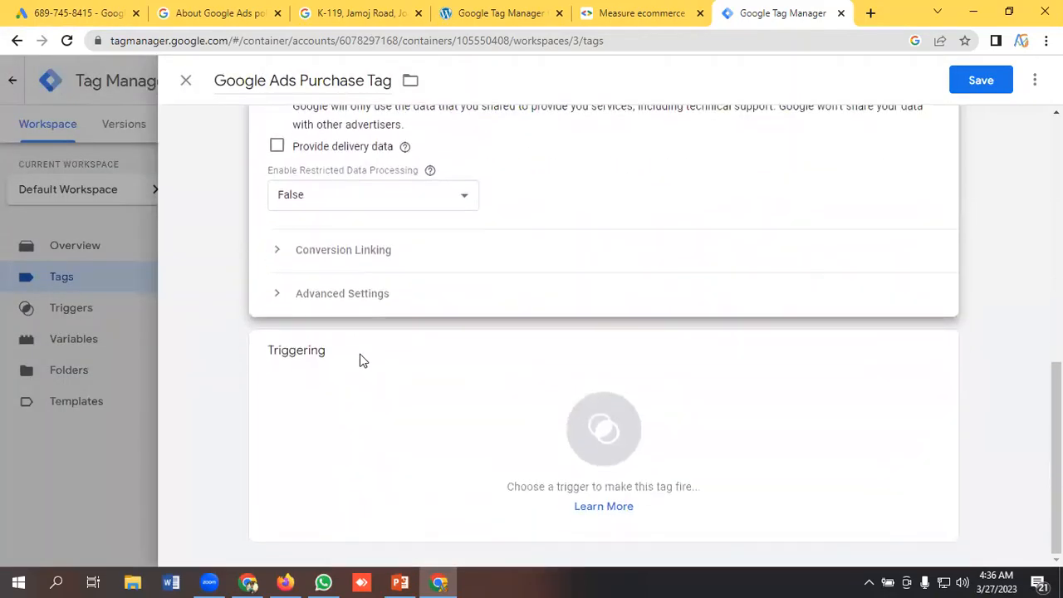
click(609, 431)
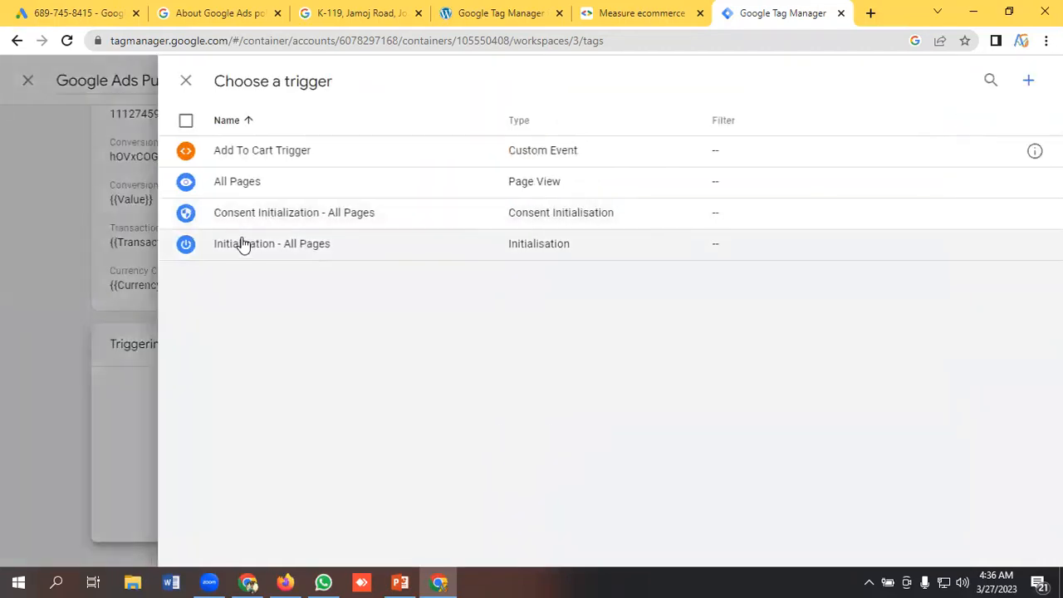
click(1029, 84)
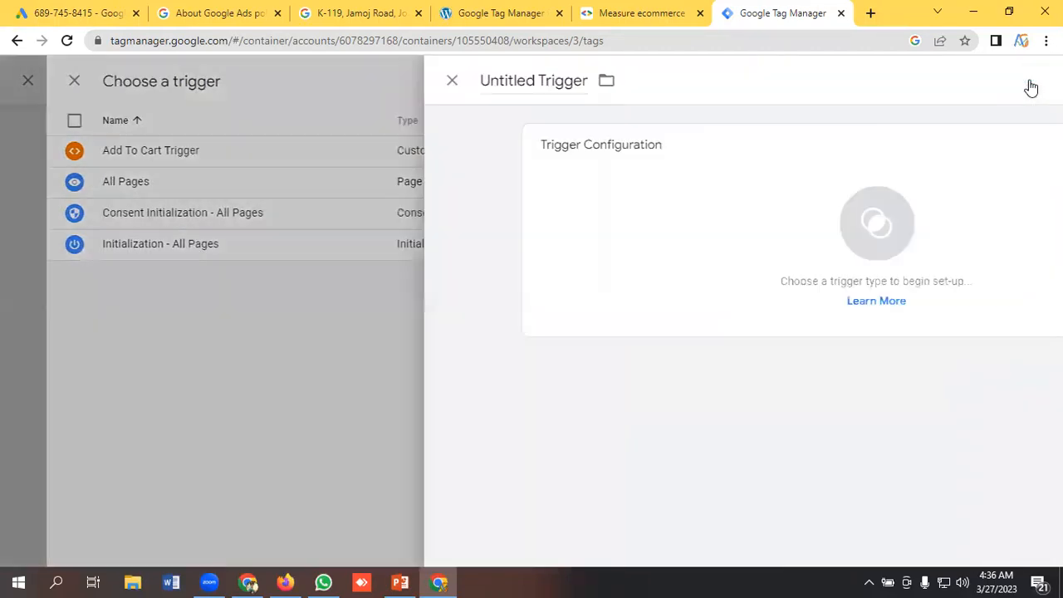
click(272, 107)
text(Purch)
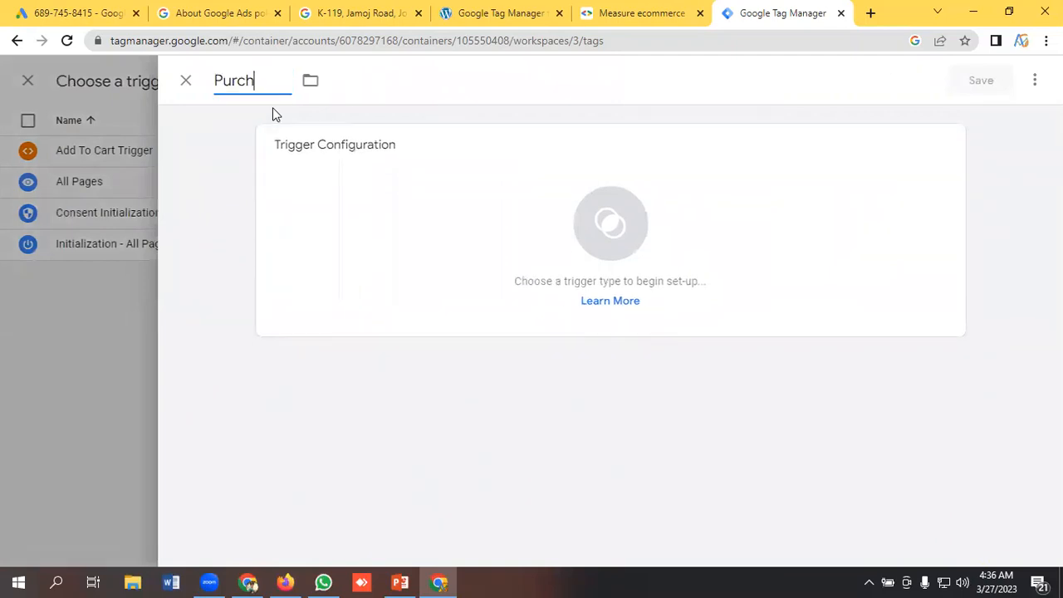
text(ase Trigger)
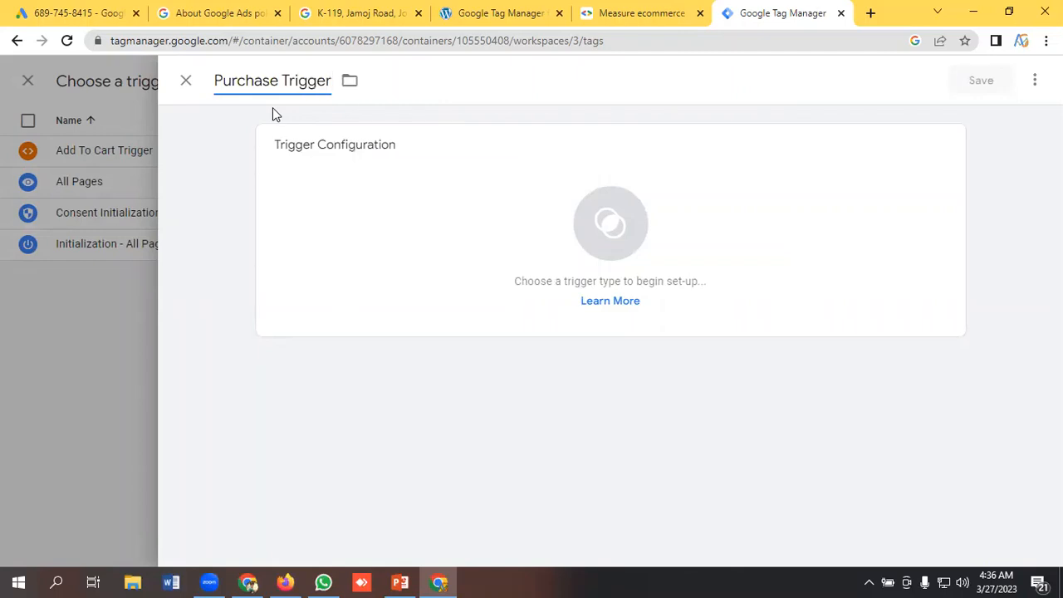
click(695, 304)
scroll(697, 299, down, 5)
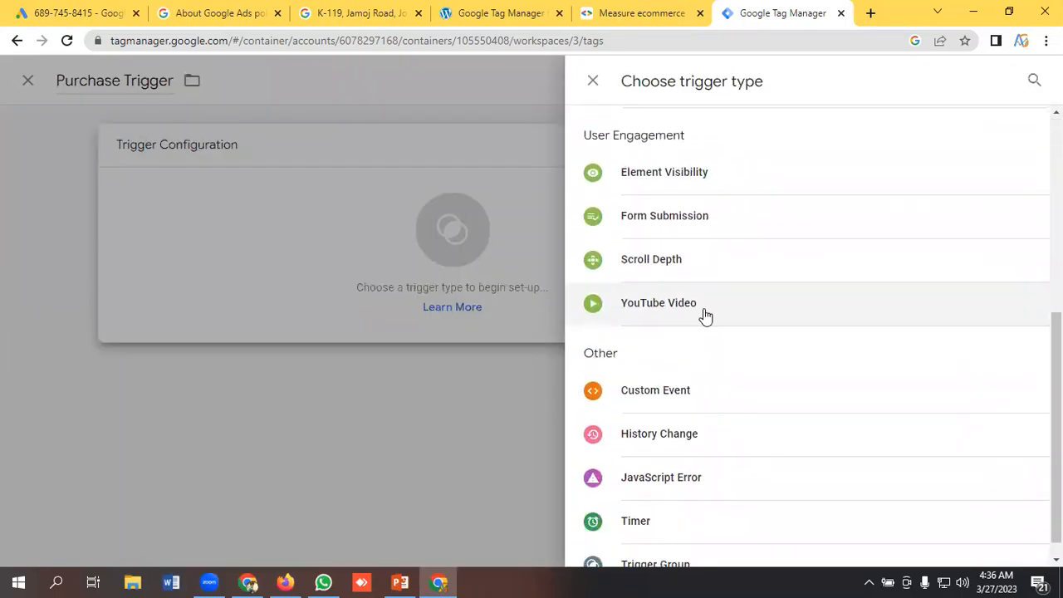
click(652, 372)
Copy the event name "purchase" from the "Make a purchase or issue a refund" section of the GA4 ecommerce guide
click(355, 301)
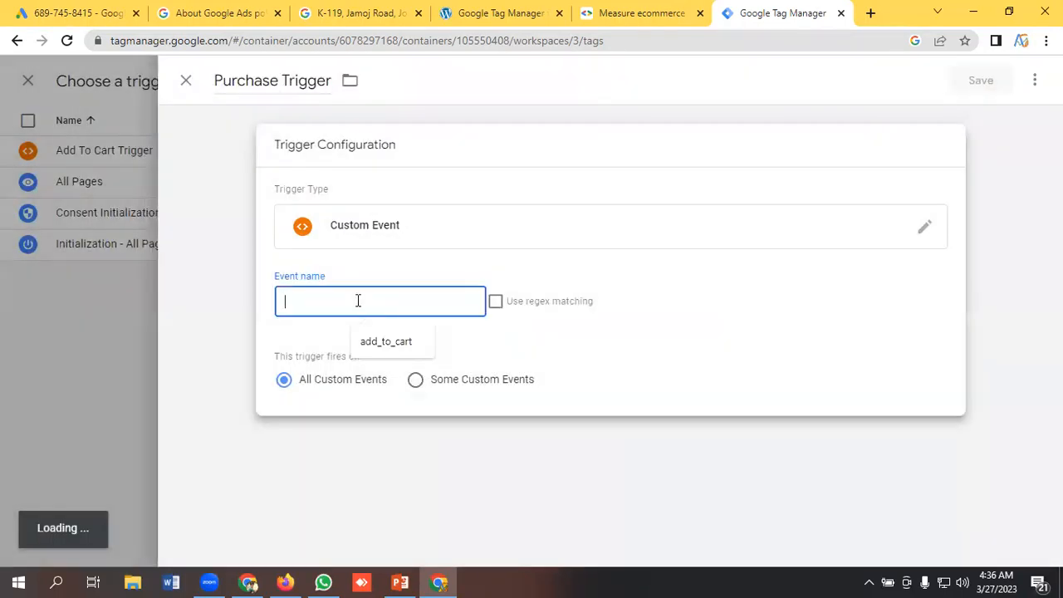
click(652, 10)
scroll(976, 262, down, 2)
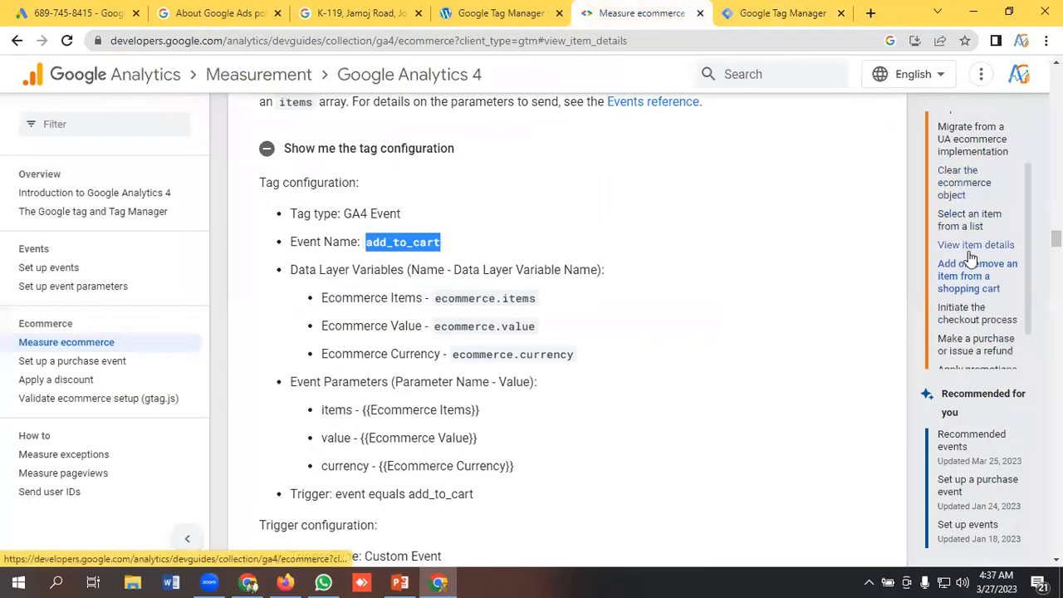
scroll(976, 262, down, 1)
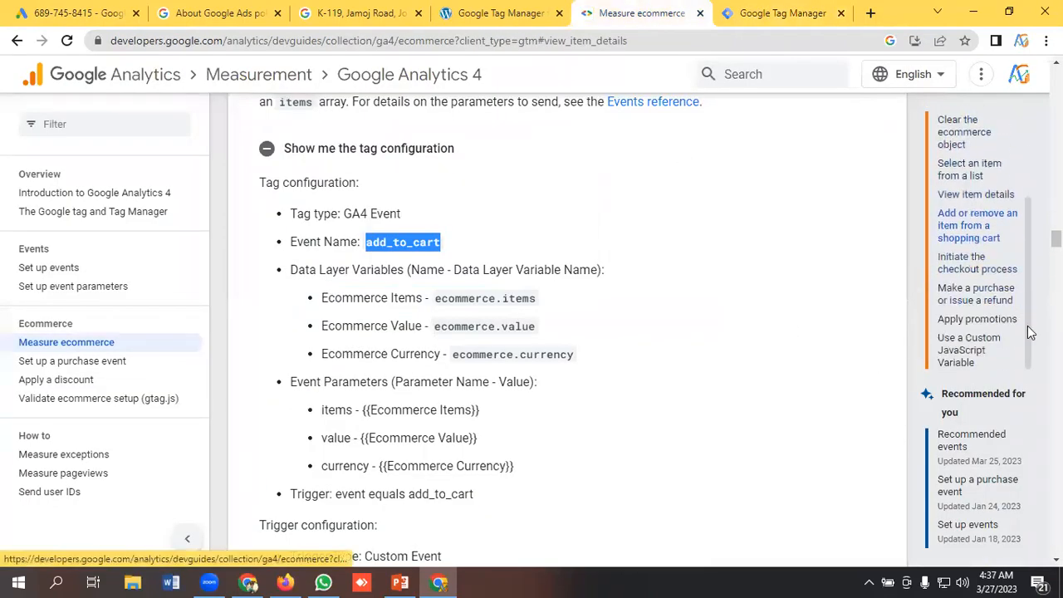
click(975, 300)
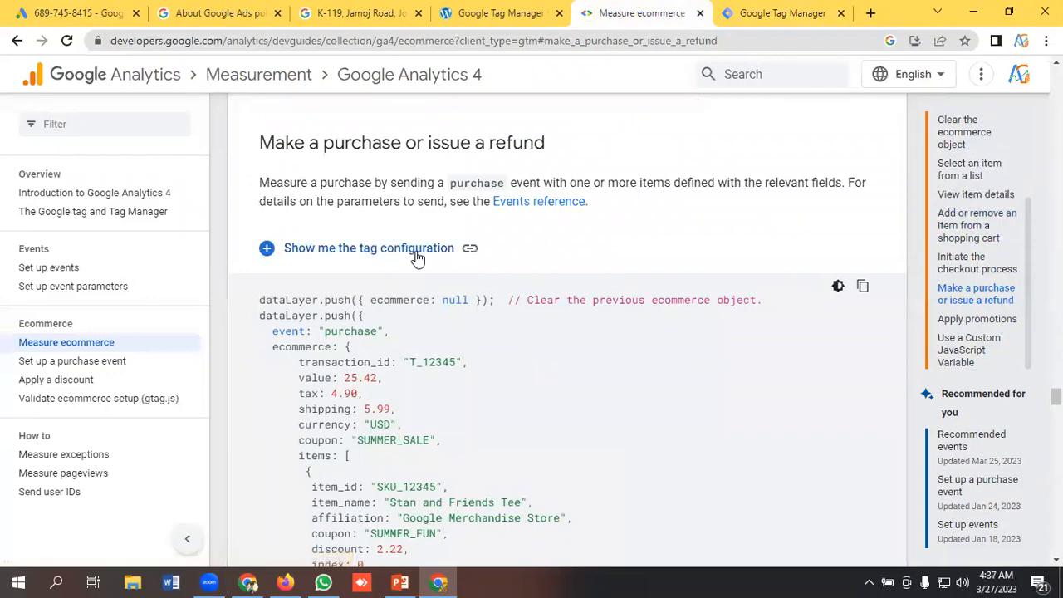
double_click(349, 330)
right_click(353, 331)
click(382, 344)
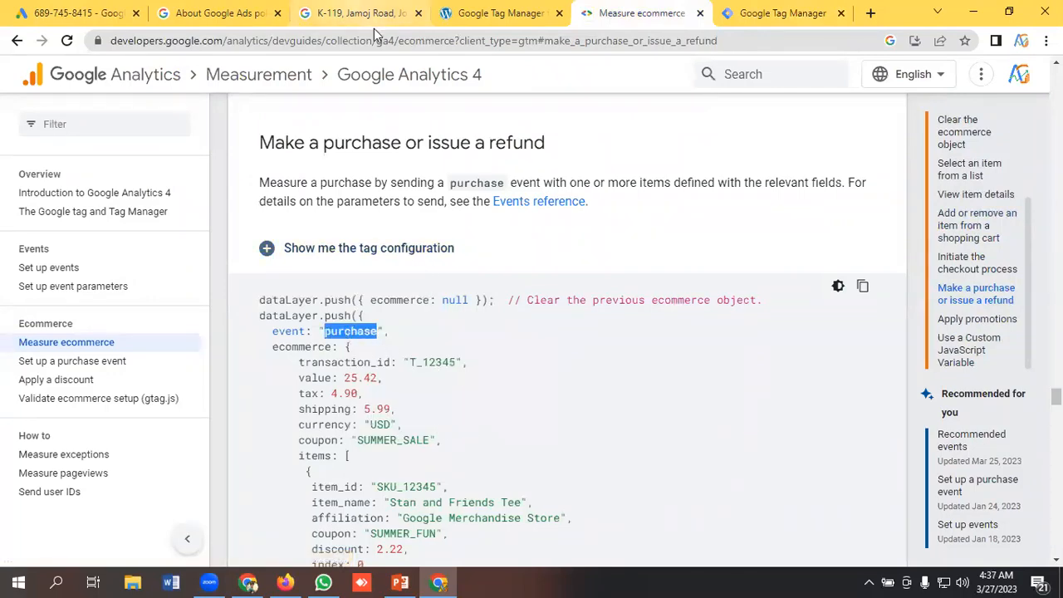
Set the Purchase Trigger's event name to purchase in Google Tag Manager and save both the trigger and the tag
click(787, 22)
click(317, 301)
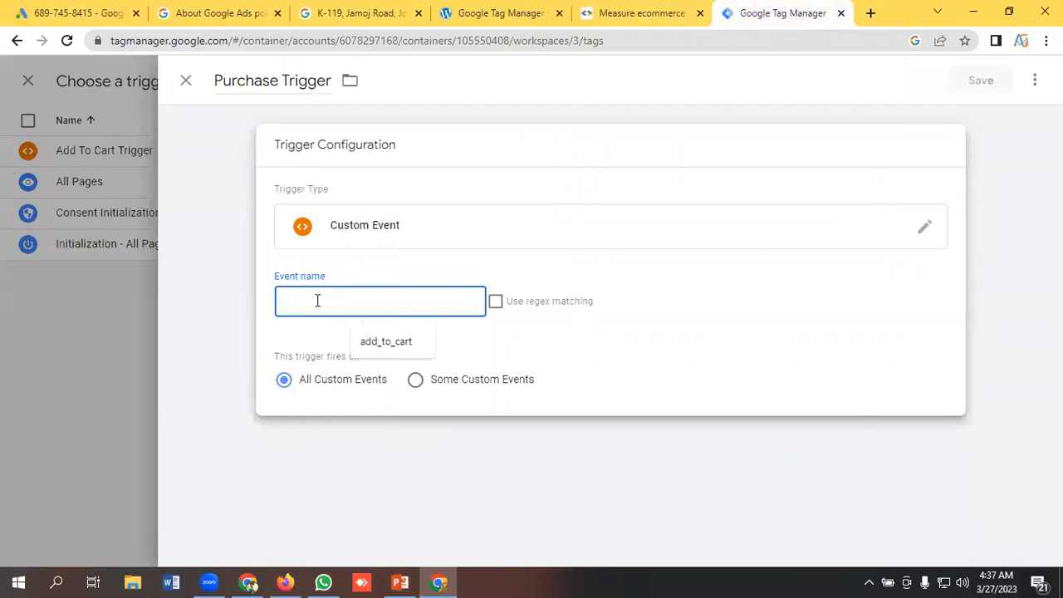
key(ctrl+v)
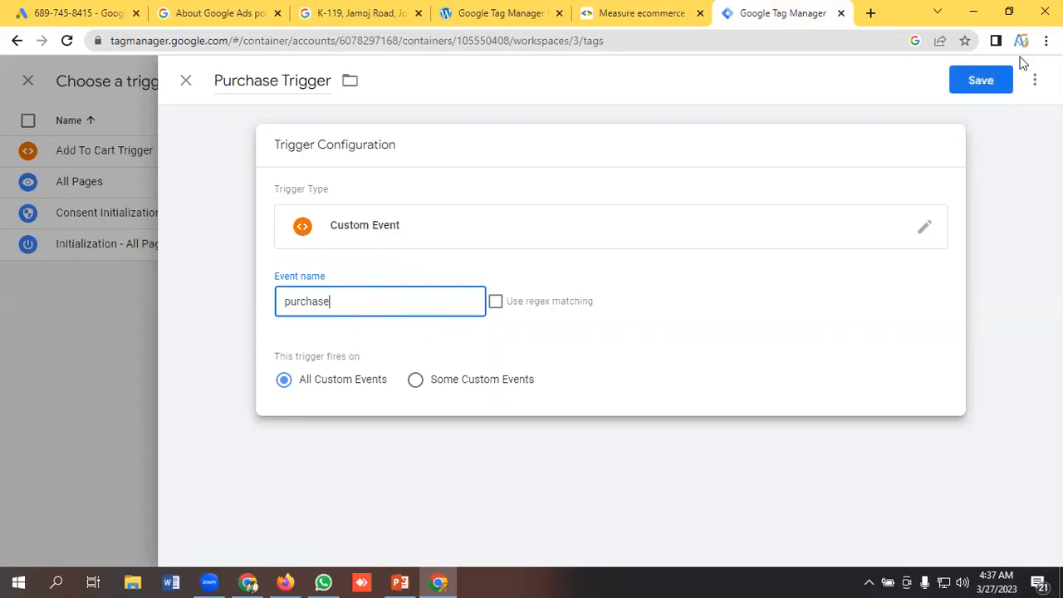
click(975, 81)
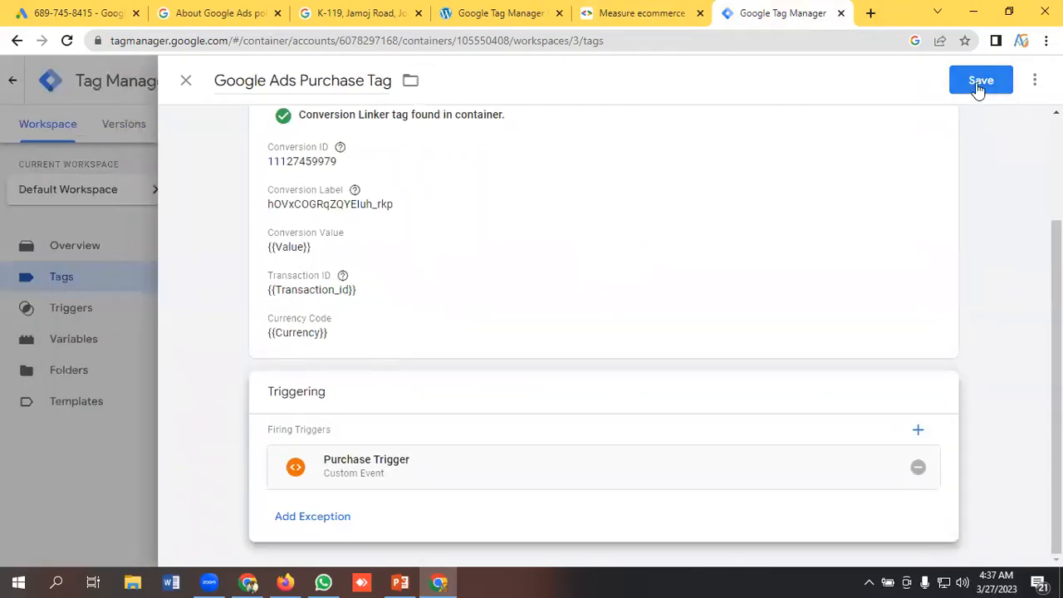
click(976, 84)
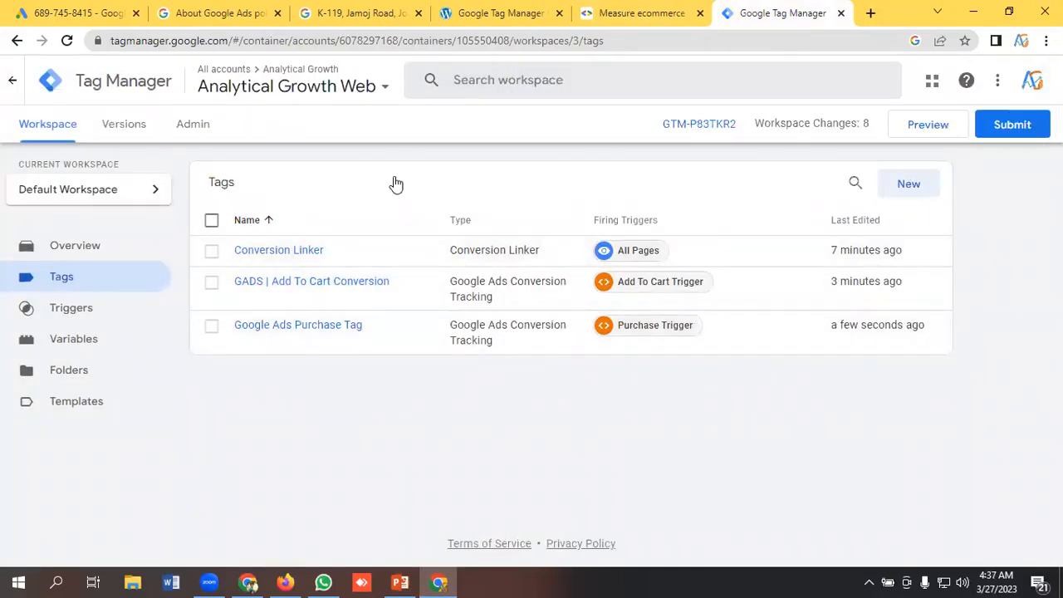
Switch back to Google Ads and finish the new purchase conversion action to return to the conversions summary
click(39, 8)
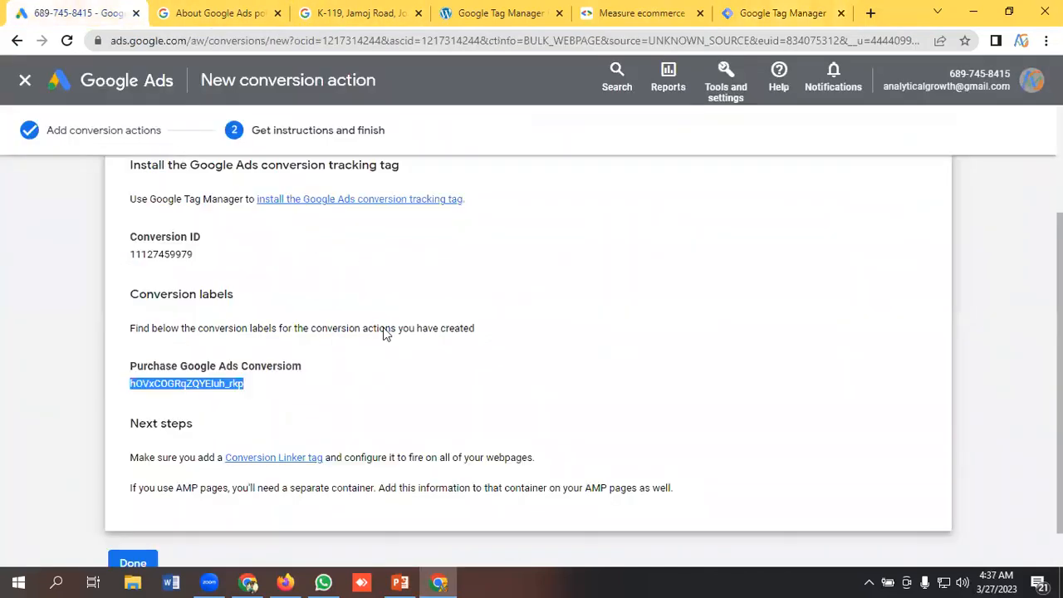
scroll(517, 297, down, 1)
click(132, 516)
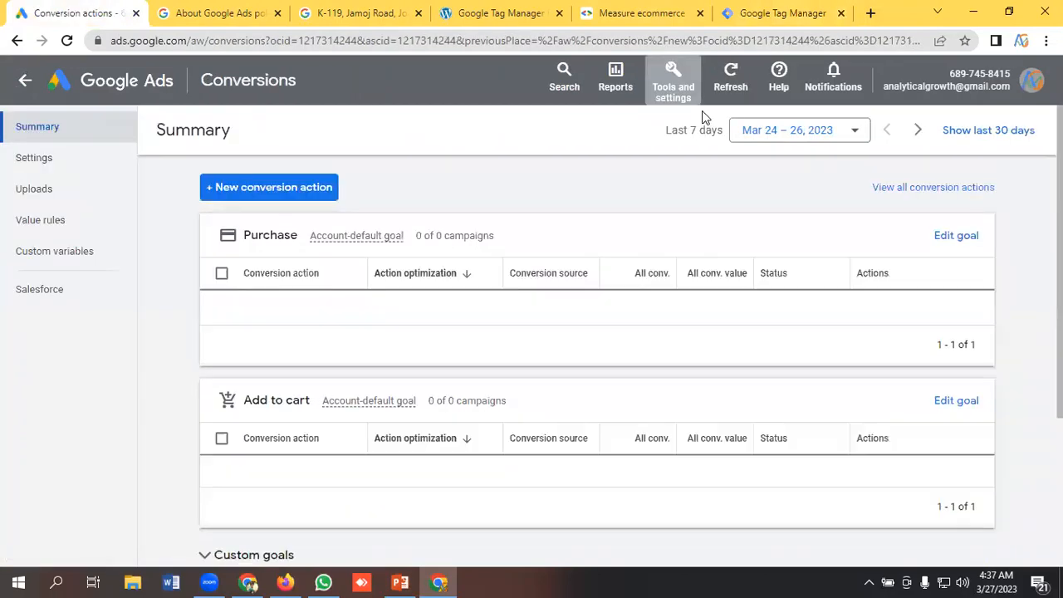
Open the data sources of Audience manager and start setting up the Google Ads tag
click(702, 112)
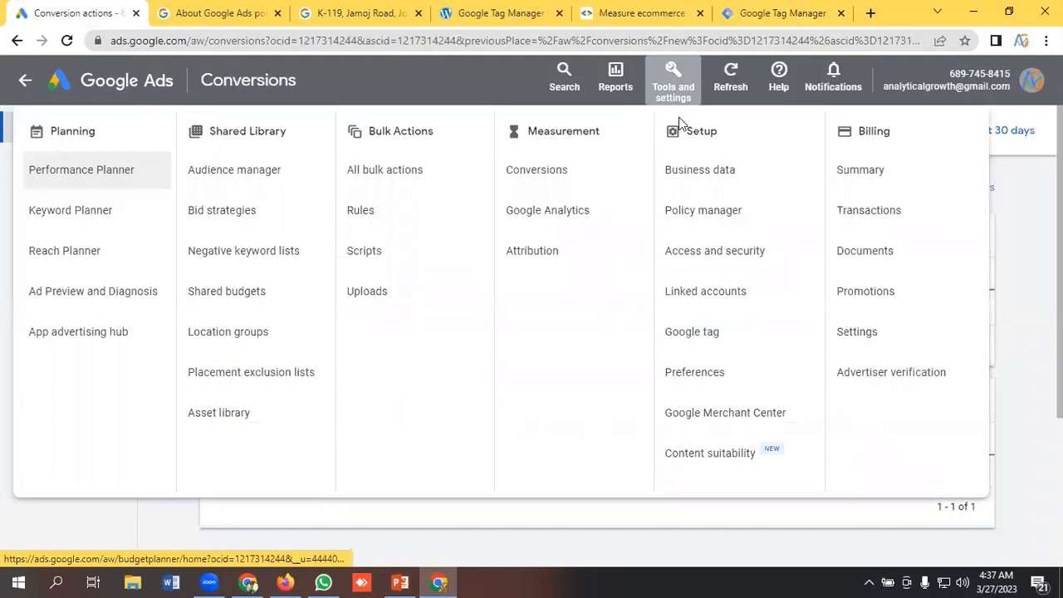
click(221, 172)
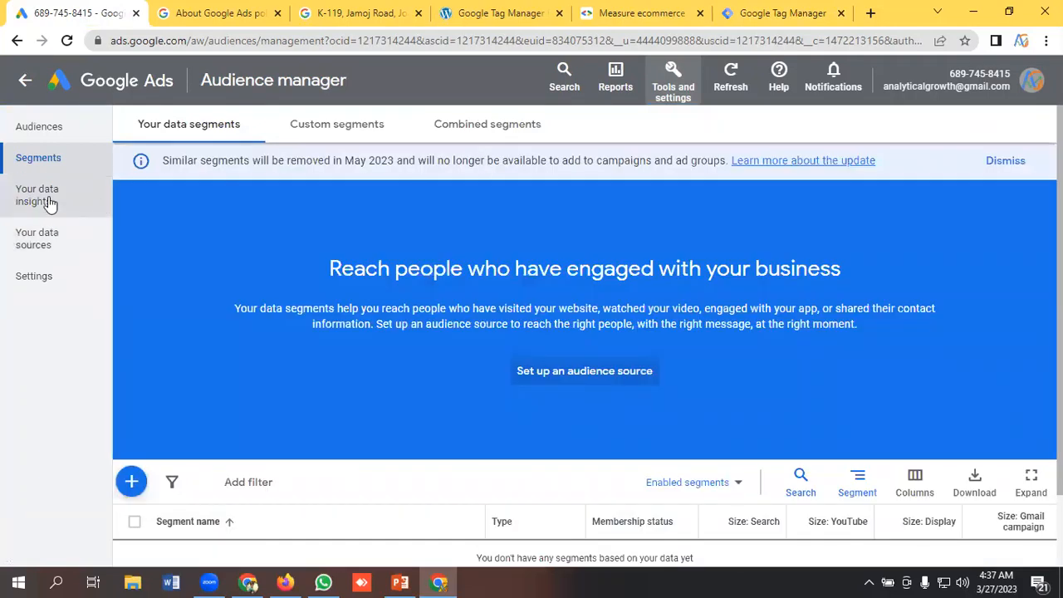
click(50, 202)
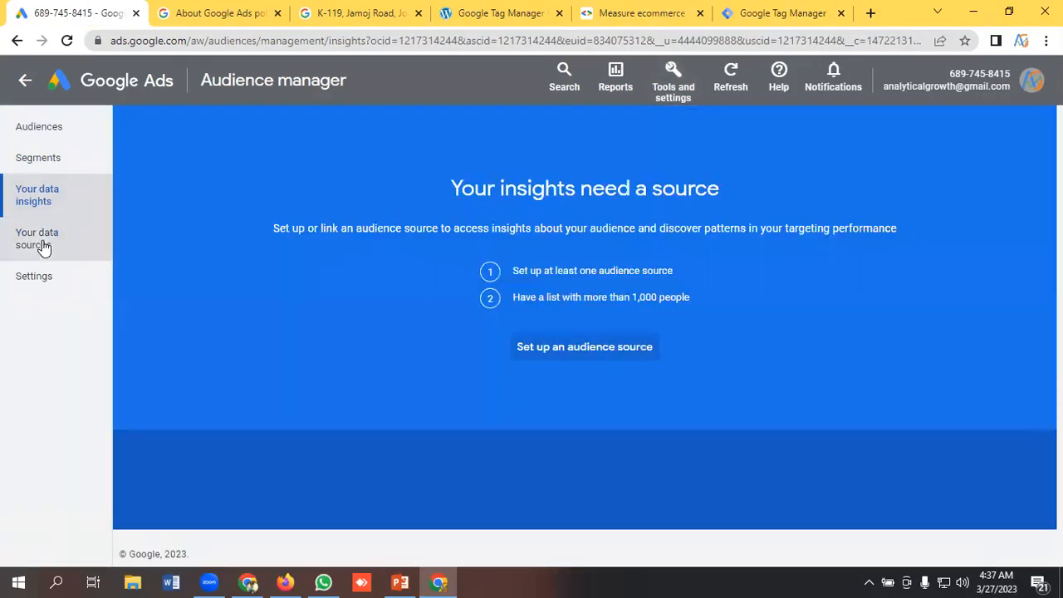
click(40, 241)
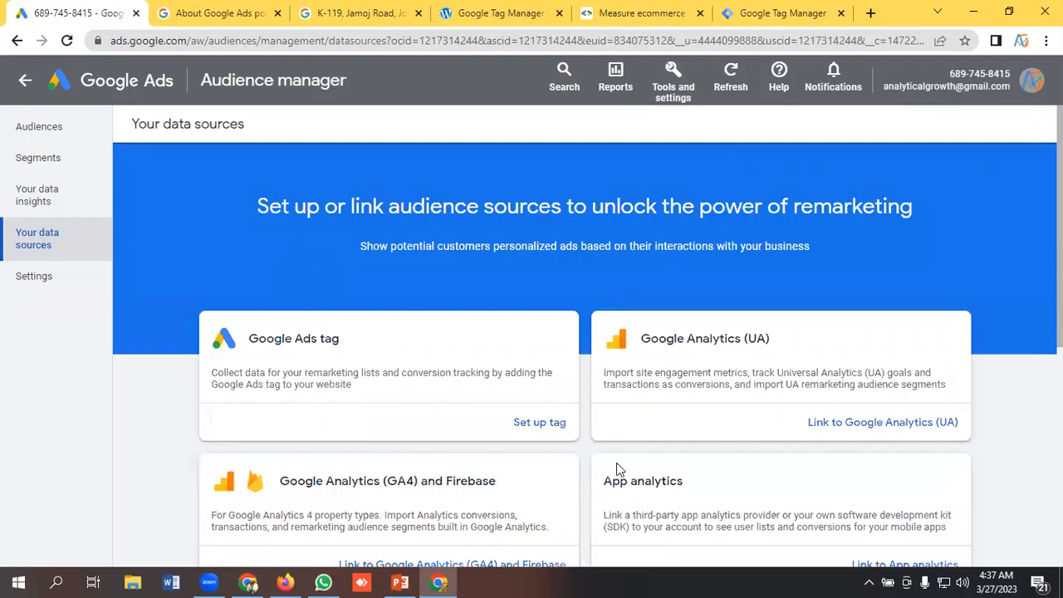
click(531, 424)
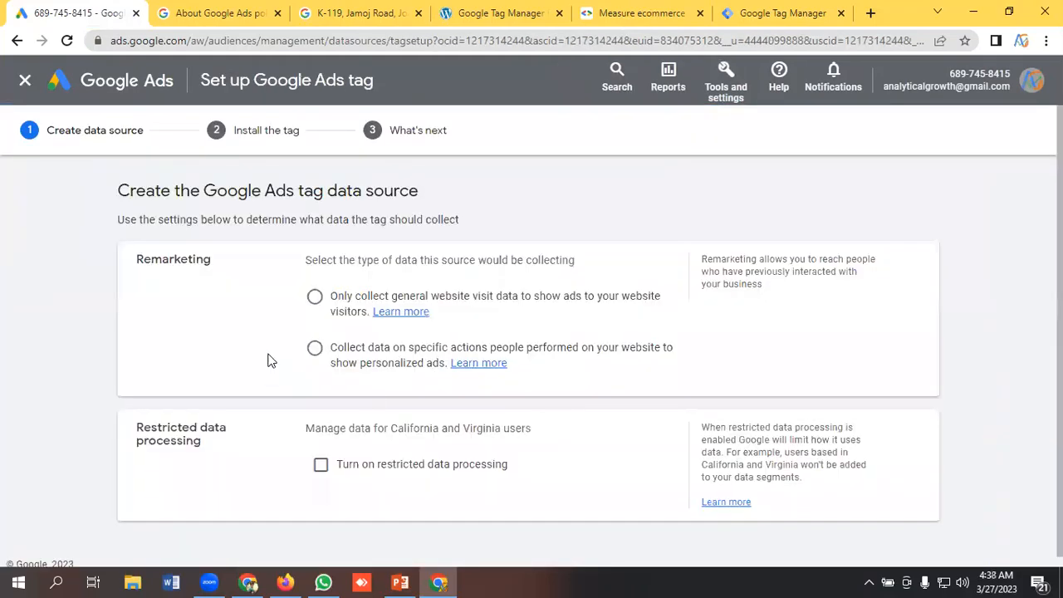
Set the Google Ads tag to only collect general website visit data and save the data source
click(314, 298)
scroll(316, 332, down, 2)
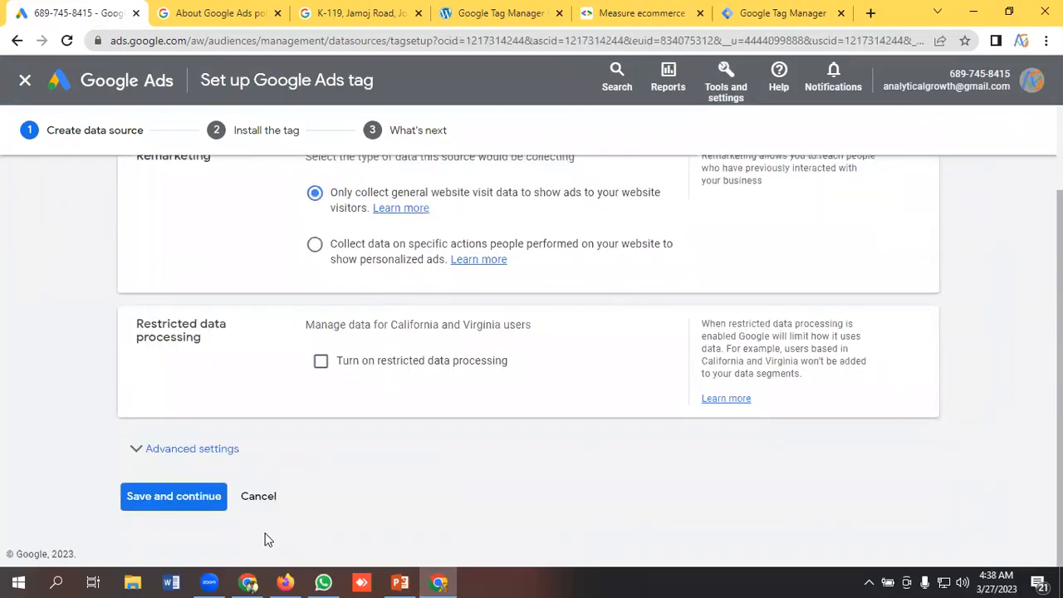
click(155, 497)
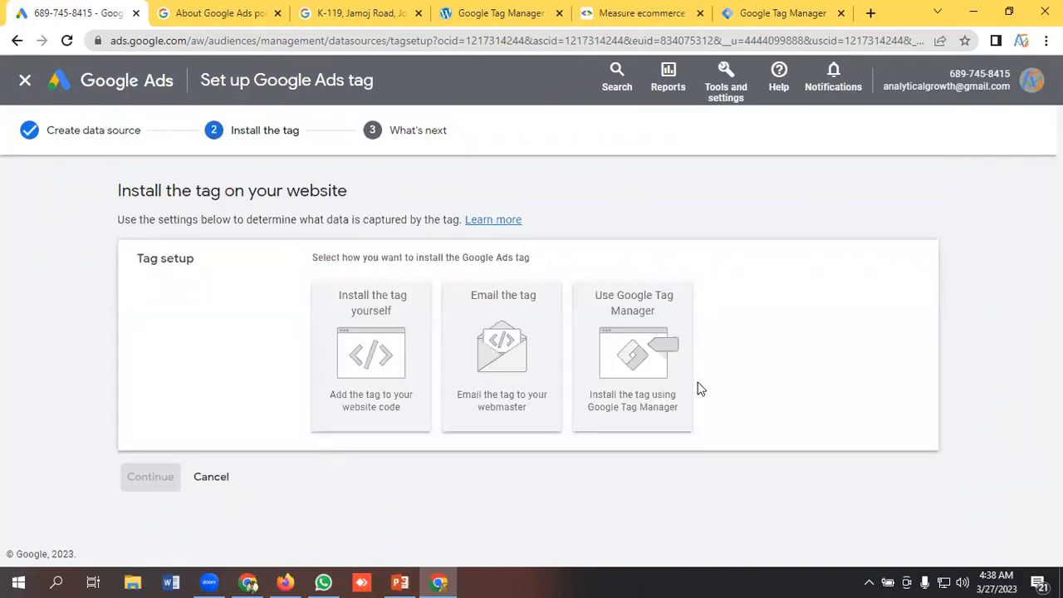
Choose Google Tag Manager as the installation method and copy the conversion ID from its instructions
click(662, 371)
scroll(526, 384, down, 1)
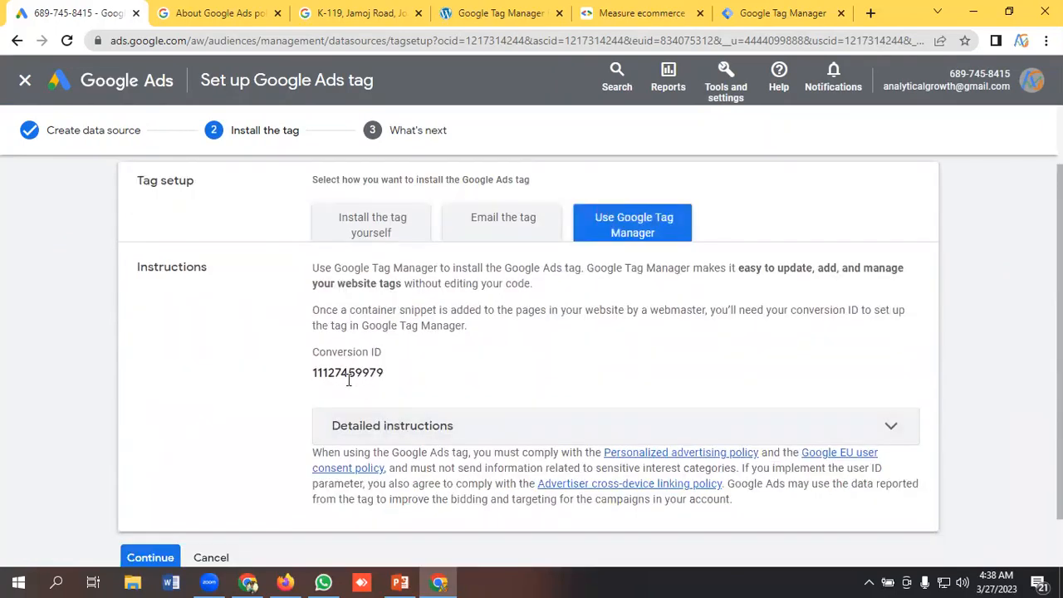
double_click(347, 374)
right_click(354, 373)
click(378, 384)
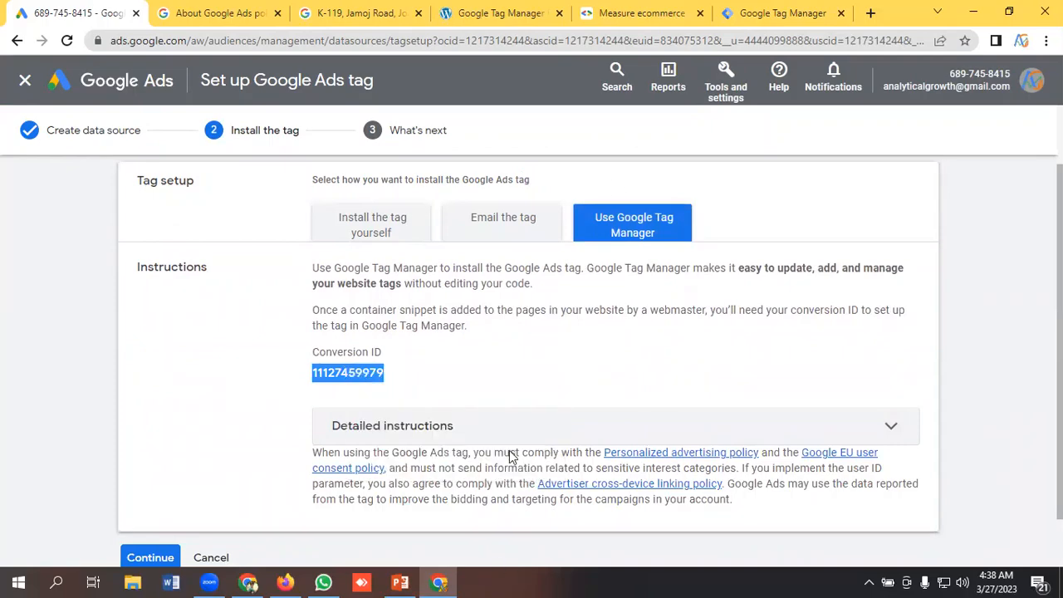
Switch to Google Tag Manager and create a new tag named "Google Ads Remarketing Tag"
click(759, 14)
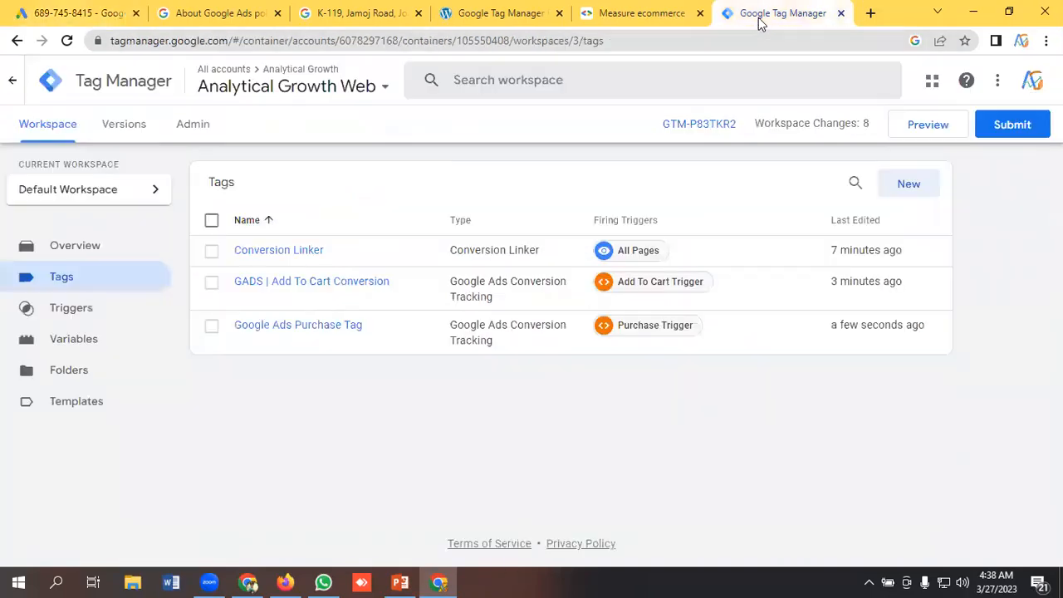
click(903, 193)
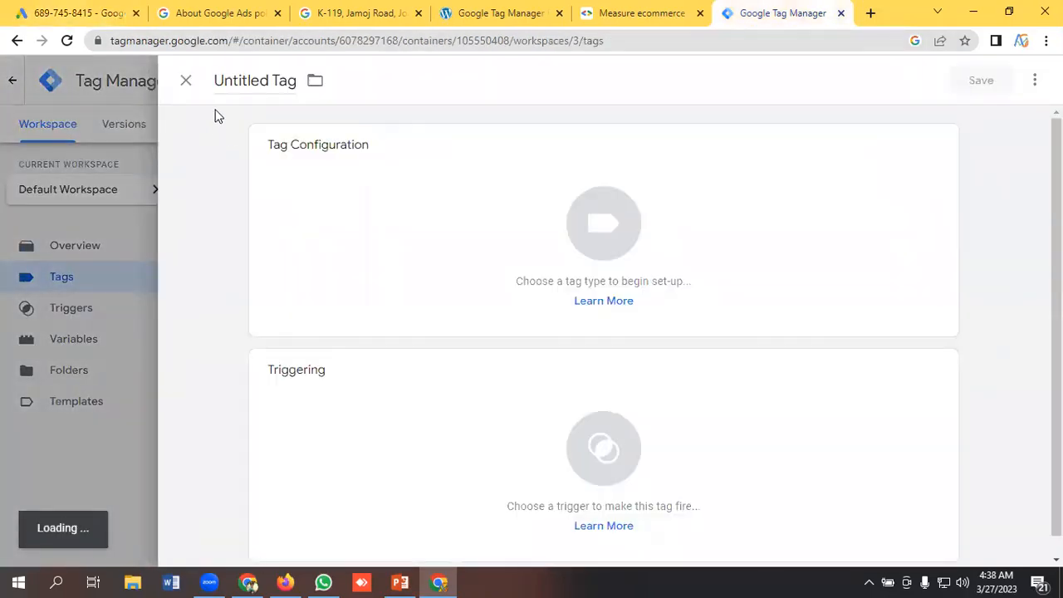
key(BackSpace)
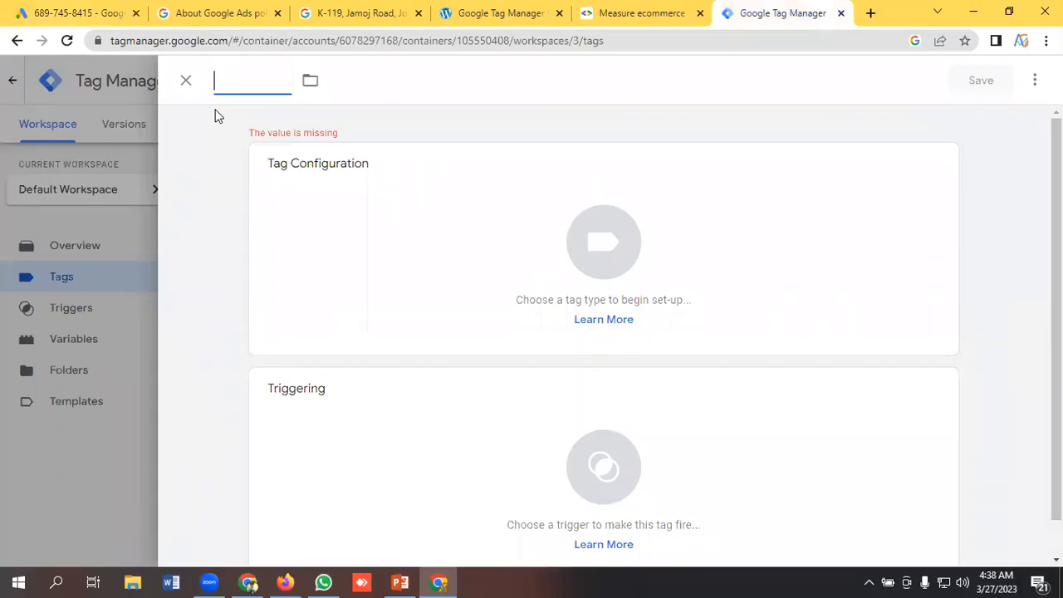
text(Googl)
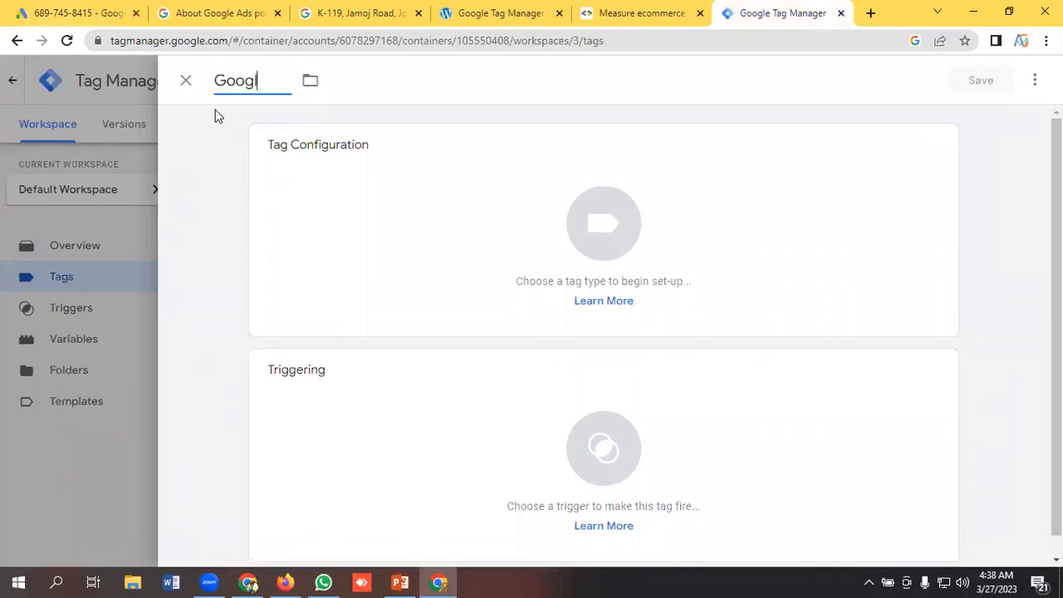
text(e Ads)
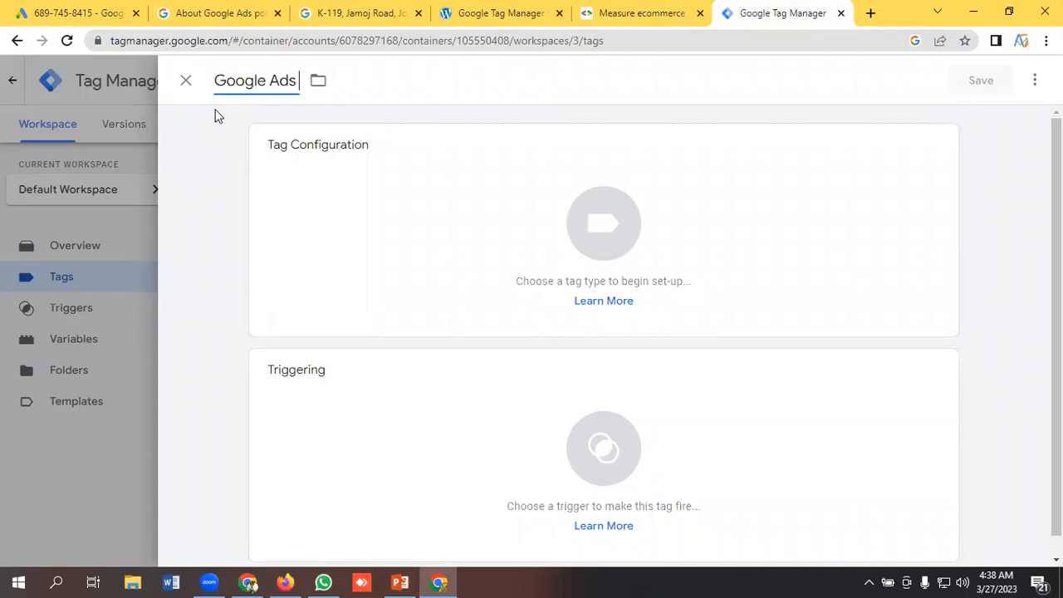
text( Remarket)
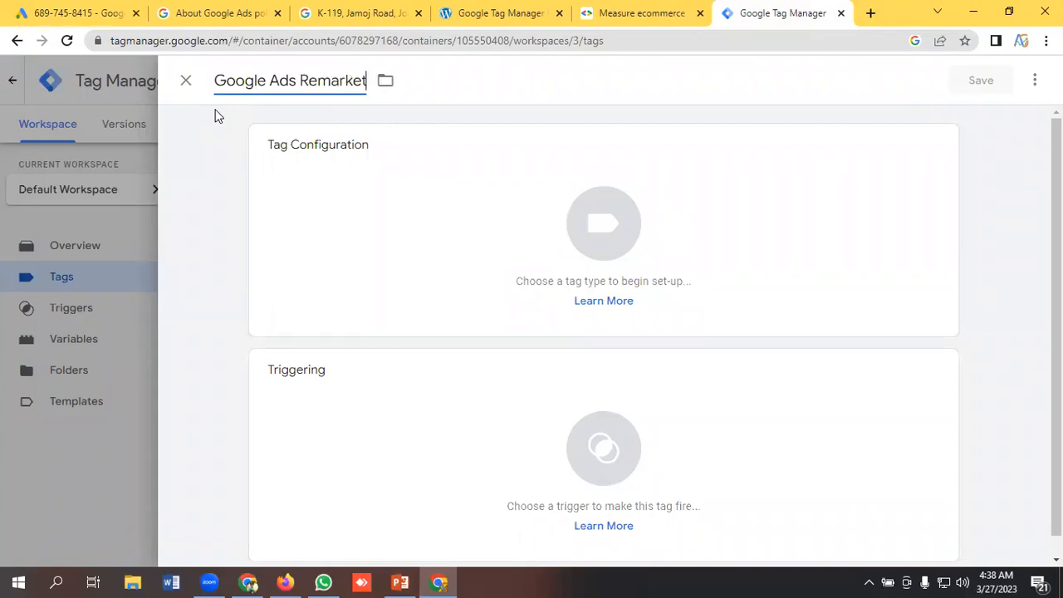
text(ing Tag)
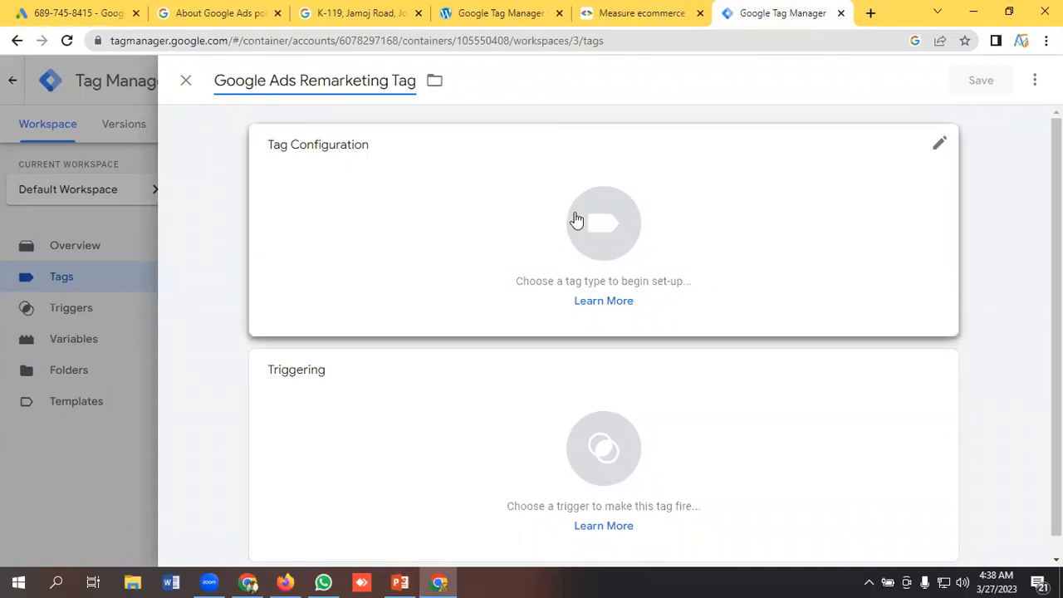
Set the tag type to Google Ads Remarketing and paste the copied conversion ID into the tag configuration
click(586, 235)
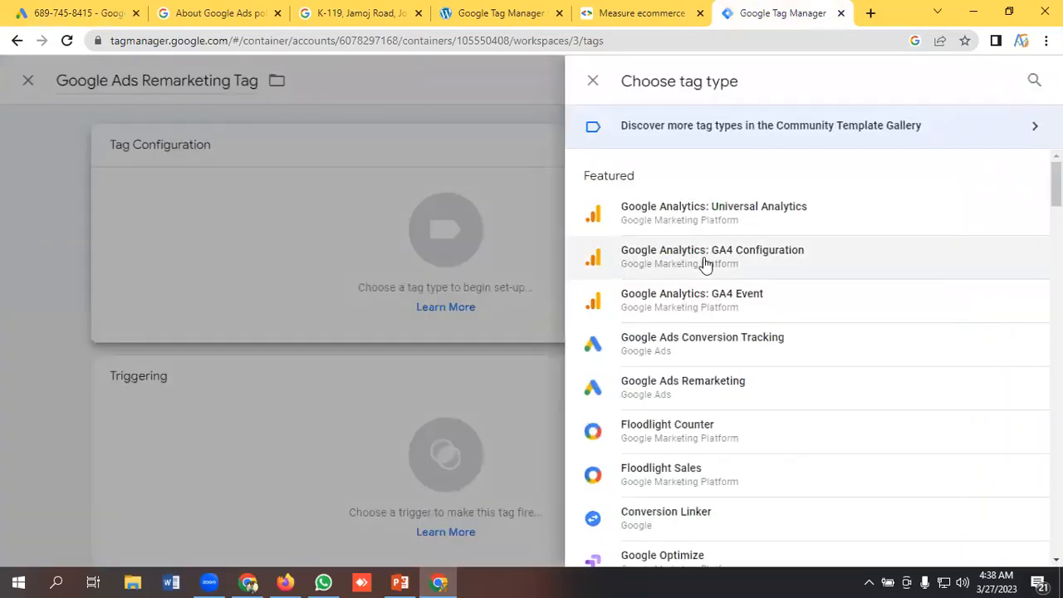
scroll(719, 270, down, 2)
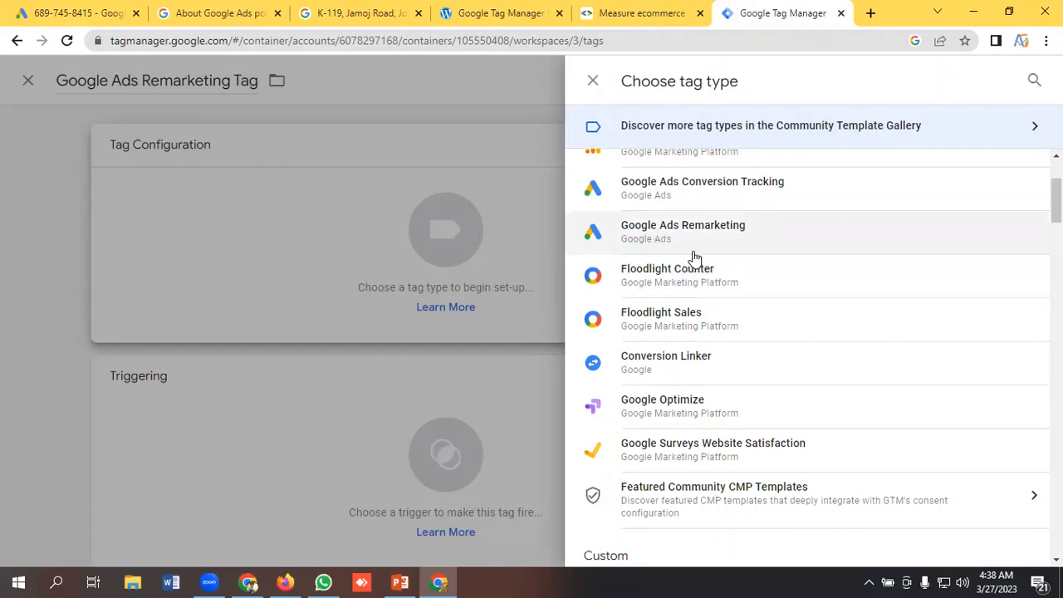
click(665, 235)
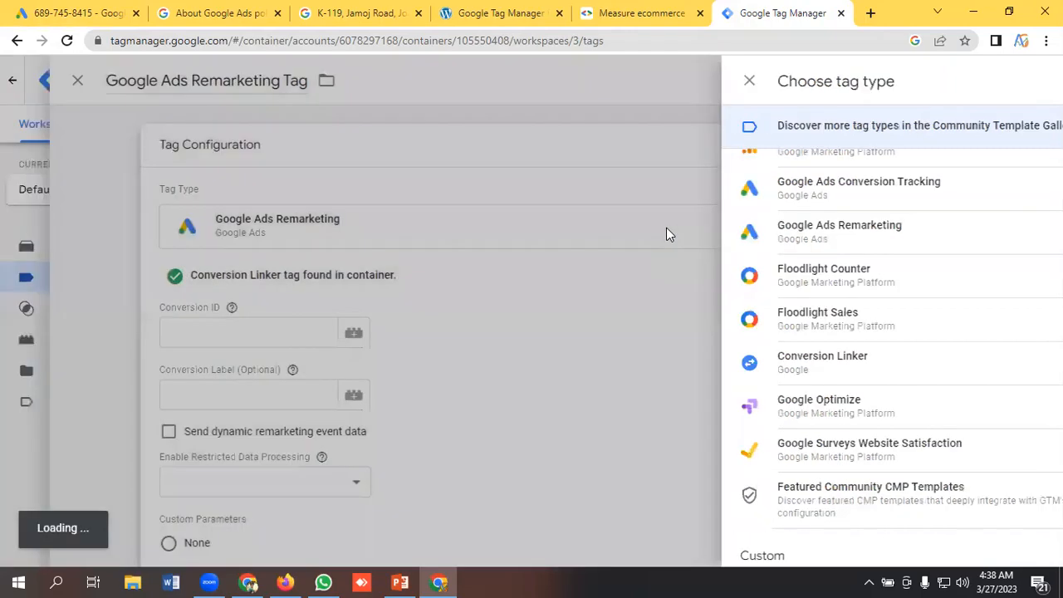
click(345, 331)
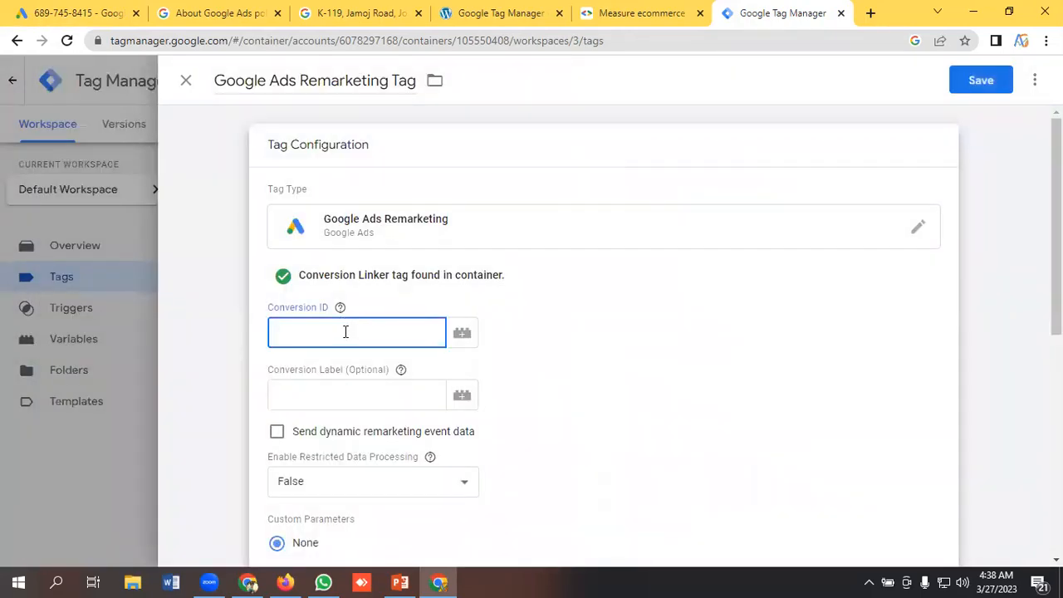
key(ctrl+v)
Assign the All Pages trigger to the remarketing tag and save the tag
scroll(398, 336, down, 5)
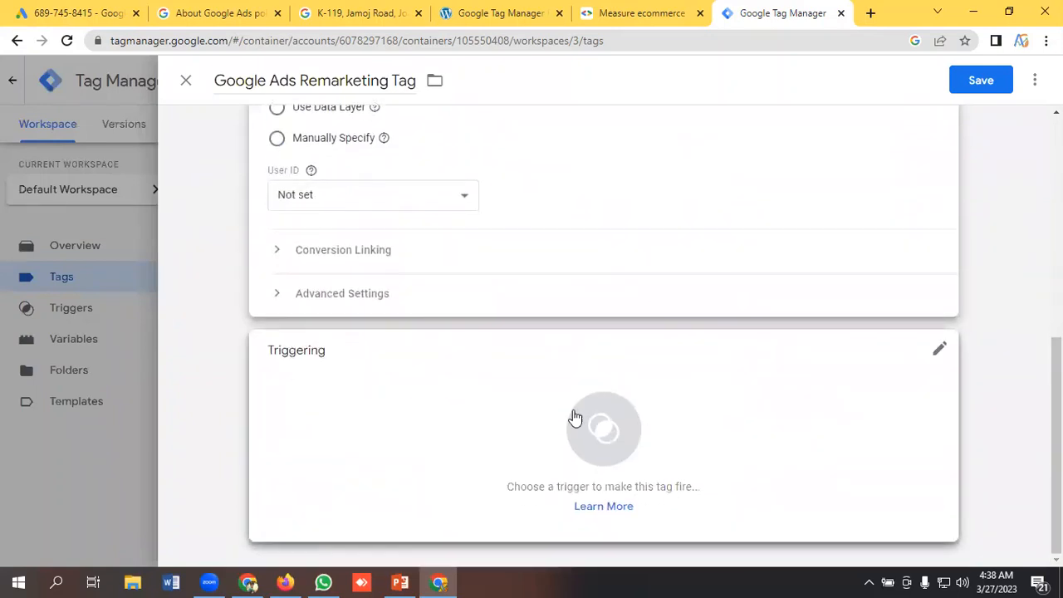
scroll(389, 375, up, 1)
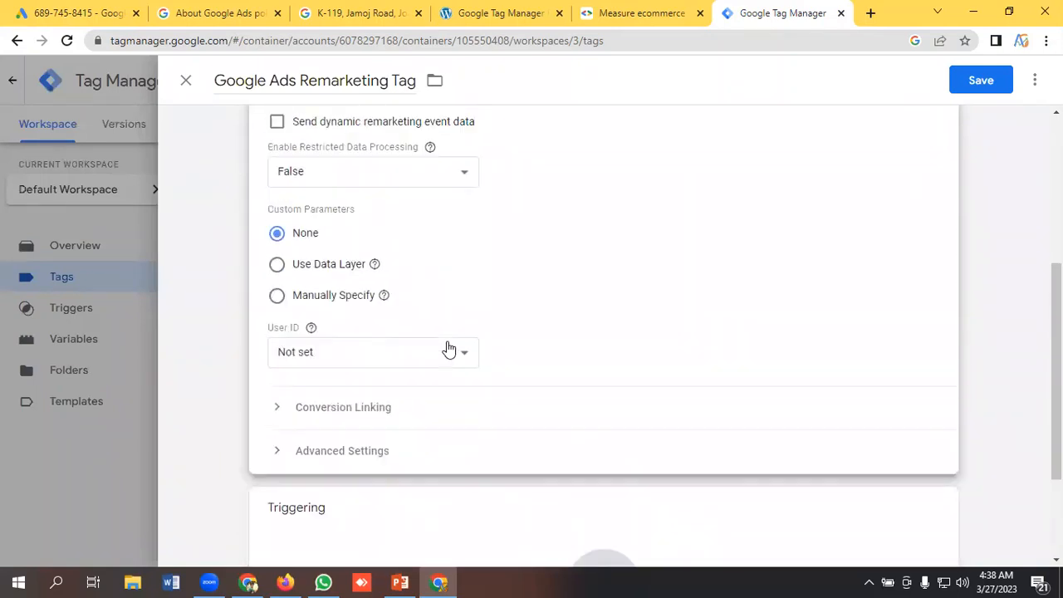
scroll(440, 365, down, 1)
click(582, 431)
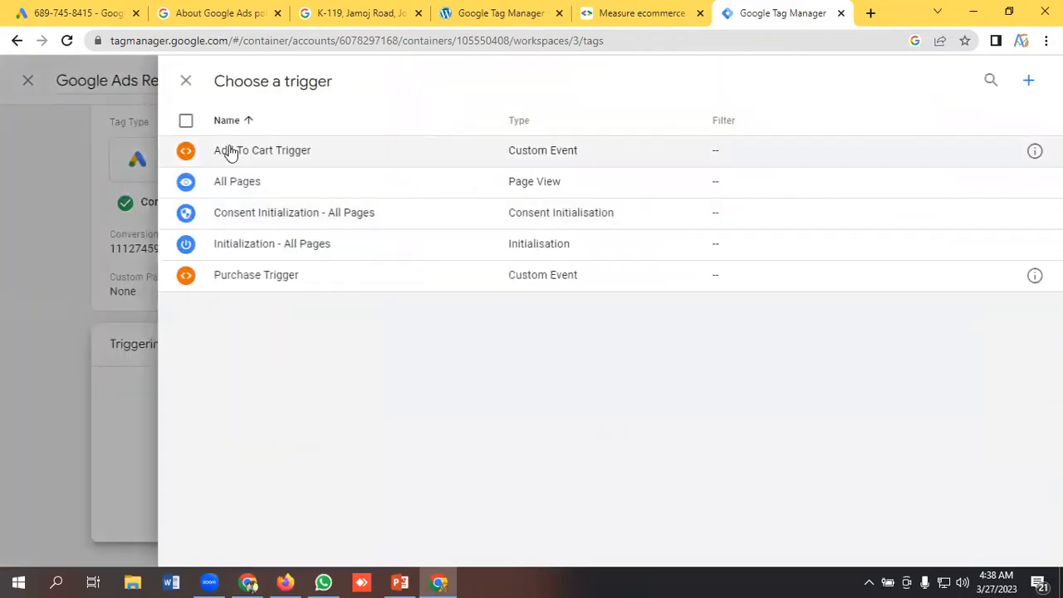
click(230, 181)
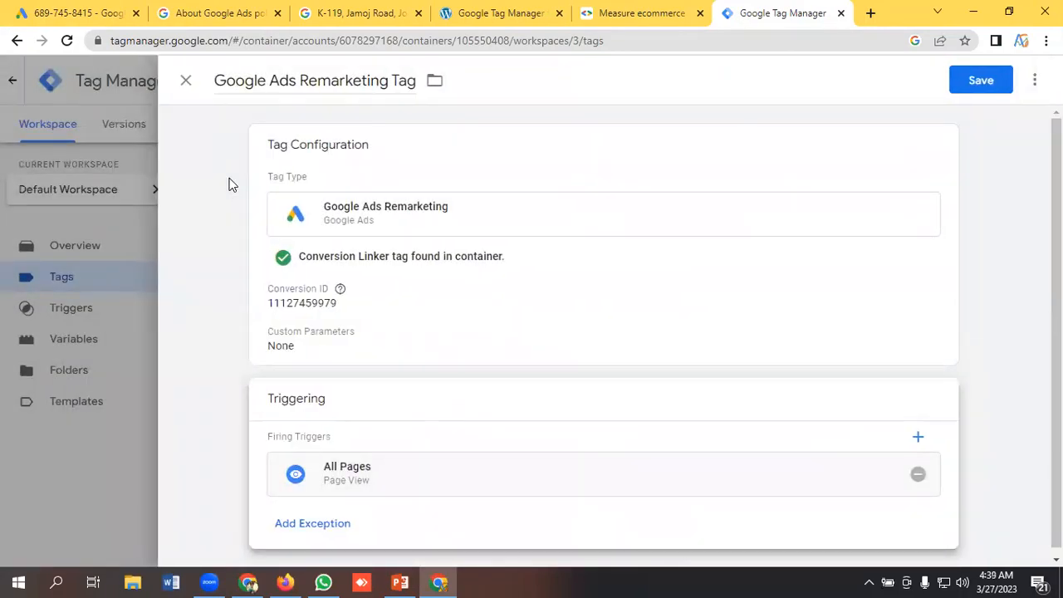
click(980, 81)
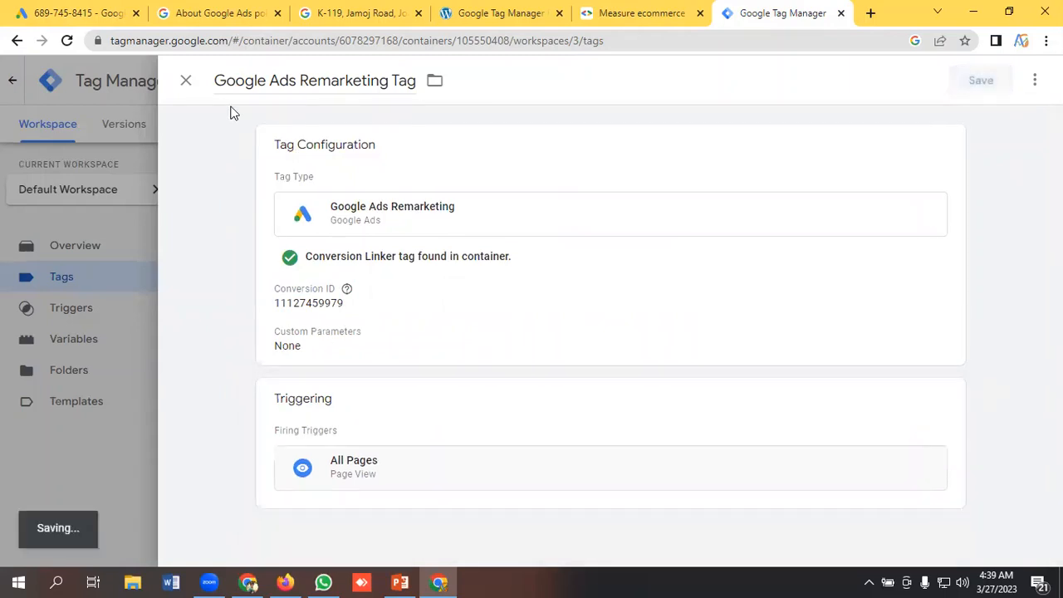
Switch back to Google Ads and finish the tag setup to return to the data sources
click(83, 9)
scroll(122, 269, down, 1)
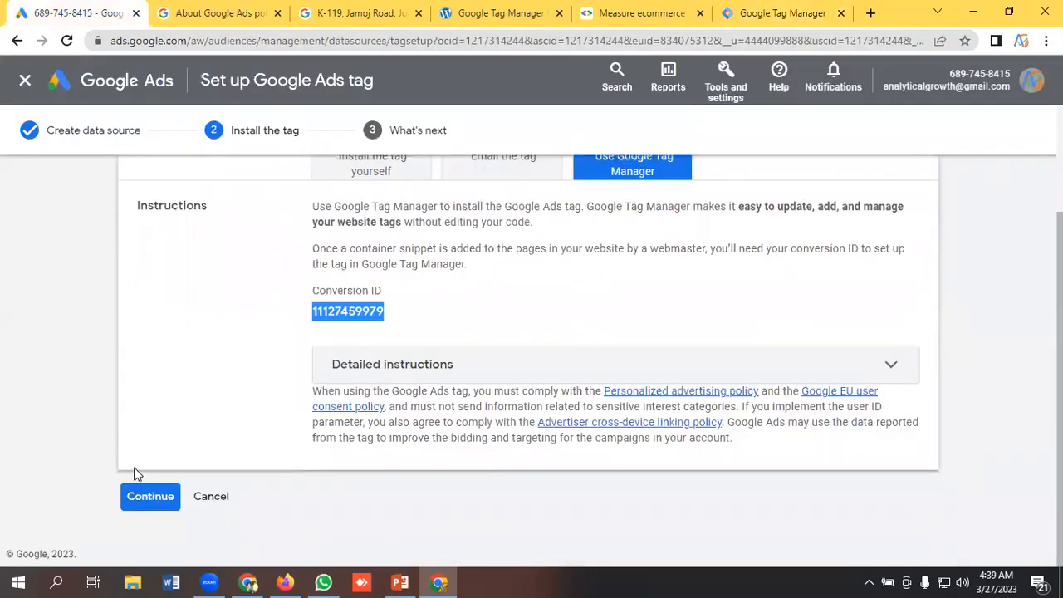
click(146, 499)
click(139, 318)
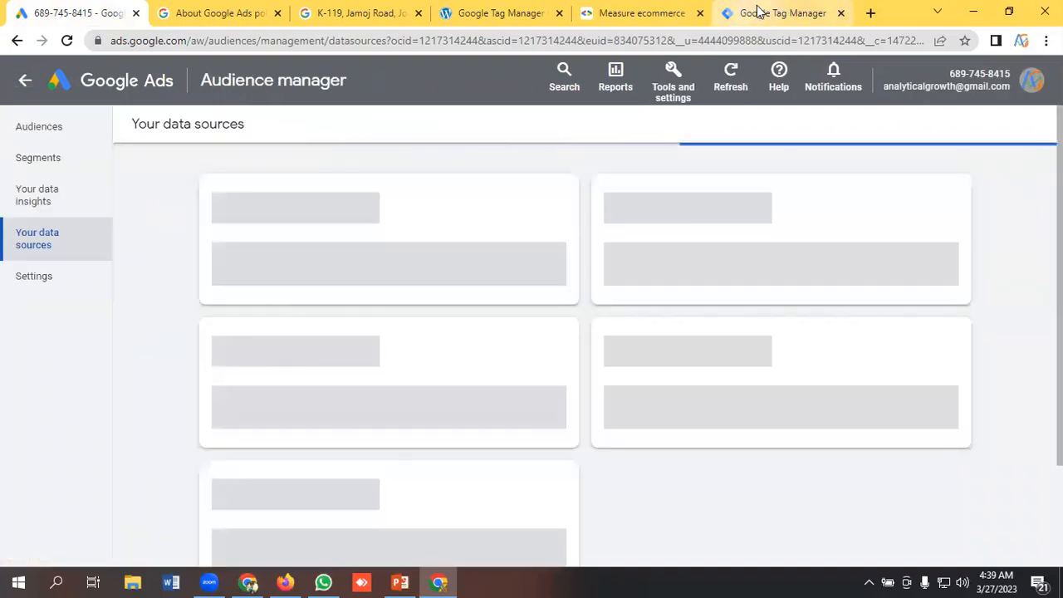
Publish the Tag Manager workspace changes to the Live environment without a version name or description, and return to the workspace overview
click(759, 12)
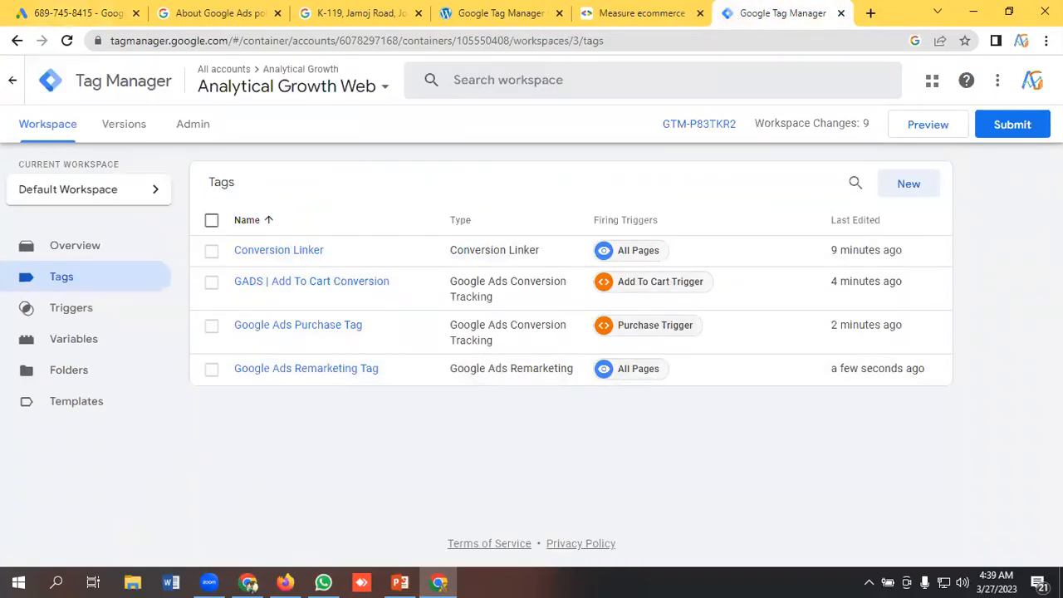
click(1015, 124)
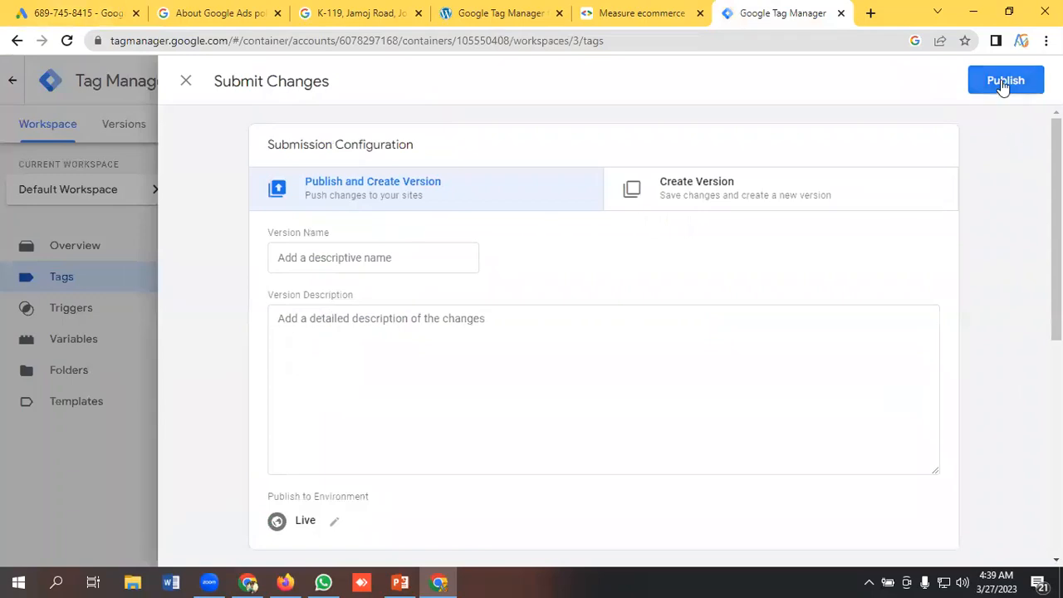
click(1003, 87)
click(738, 525)
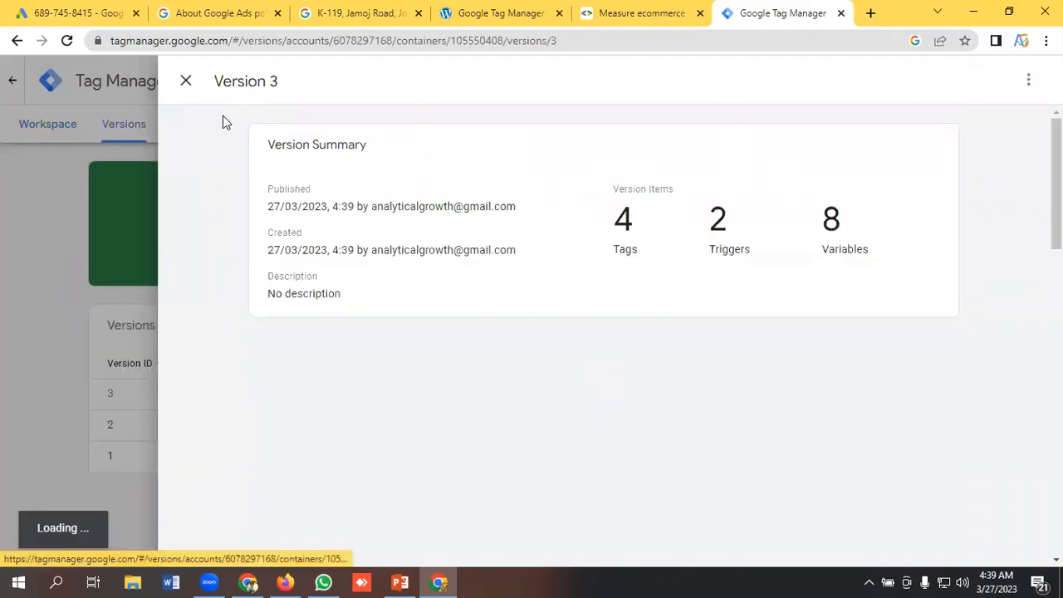
click(52, 139)
click(52, 130)
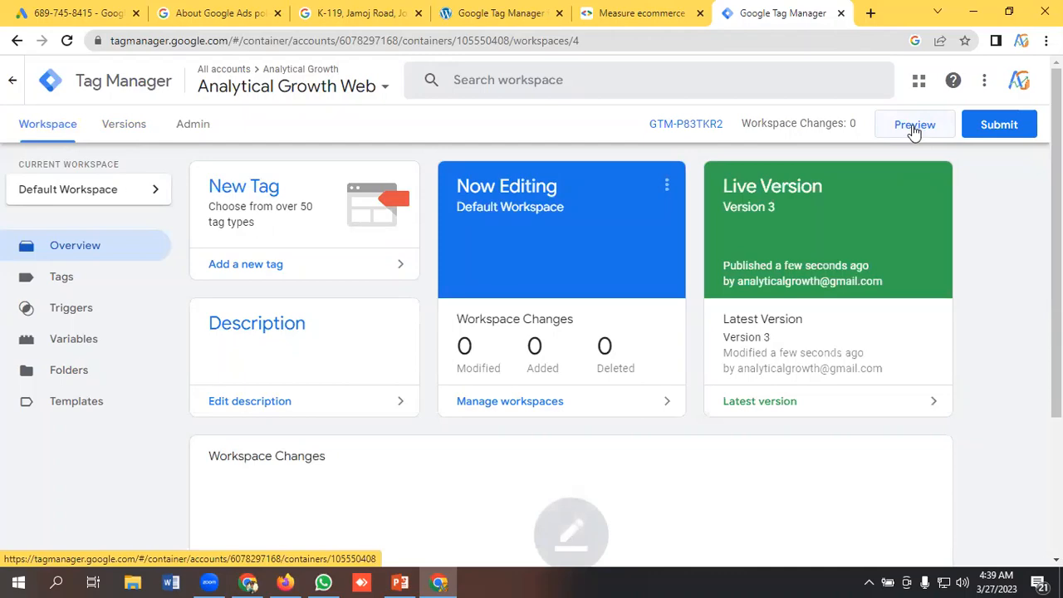
click(913, 126)
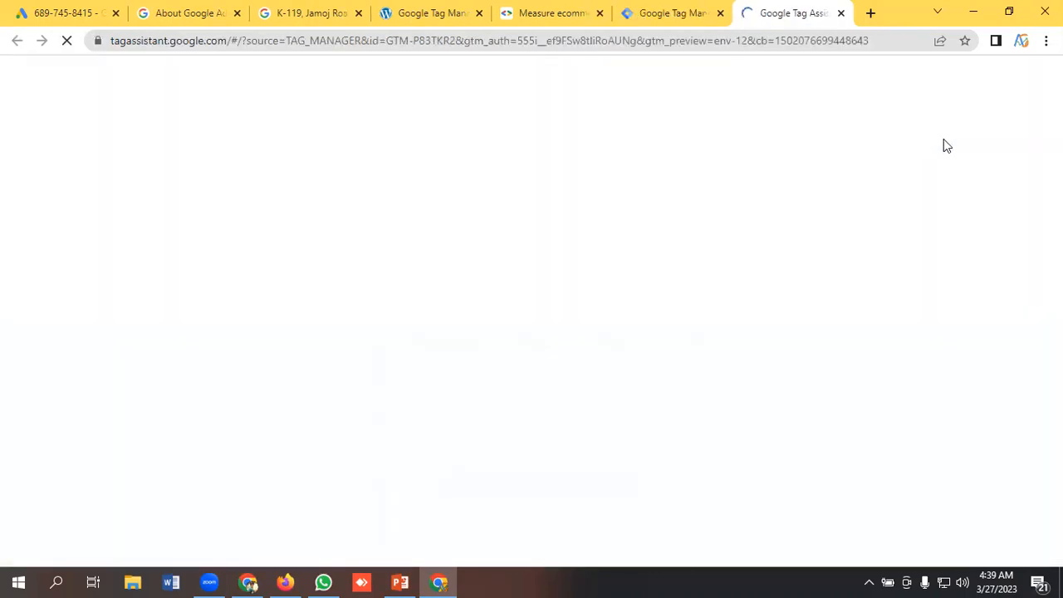
click(428, 13)
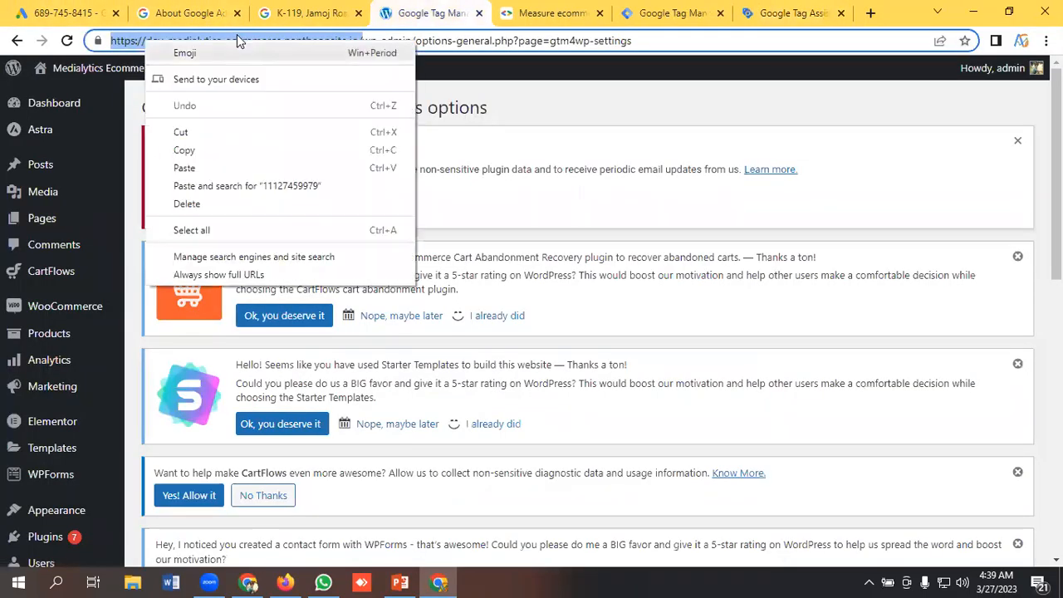
click(184, 149)
click(770, 14)
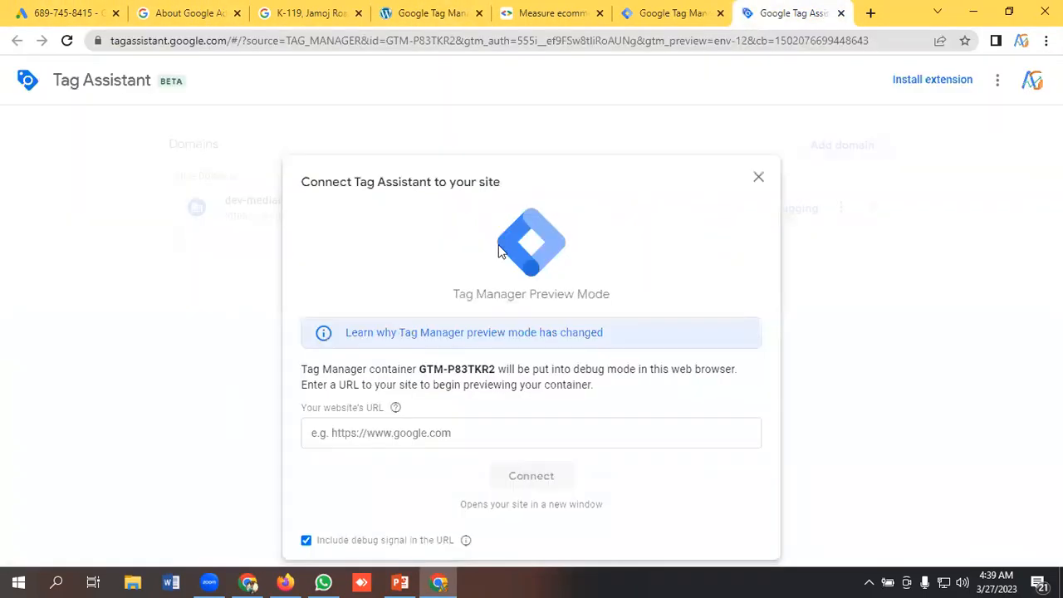
click(383, 435)
key(ctrl+v)
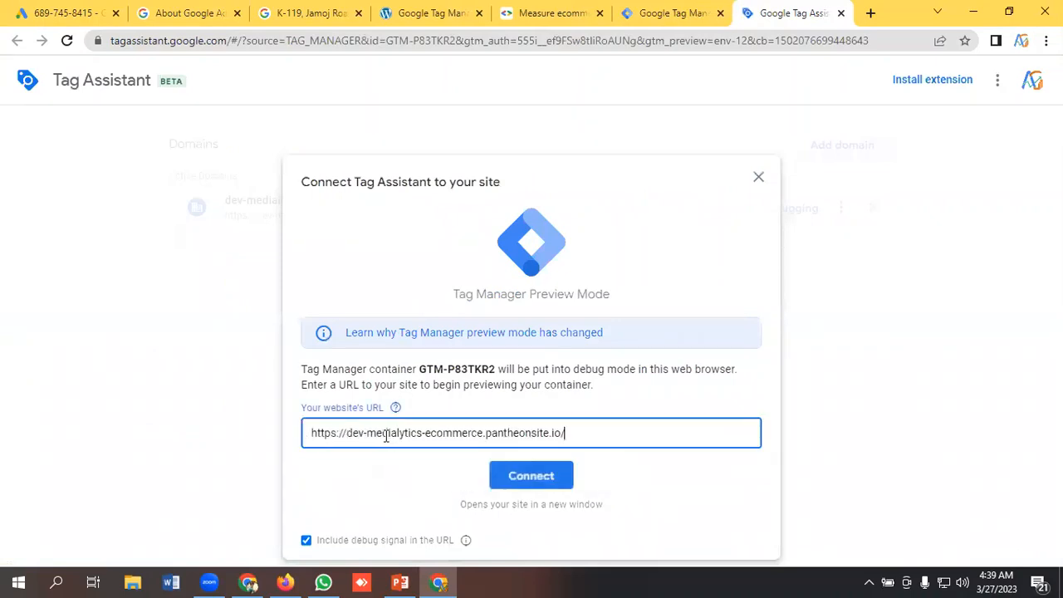
click(523, 479)
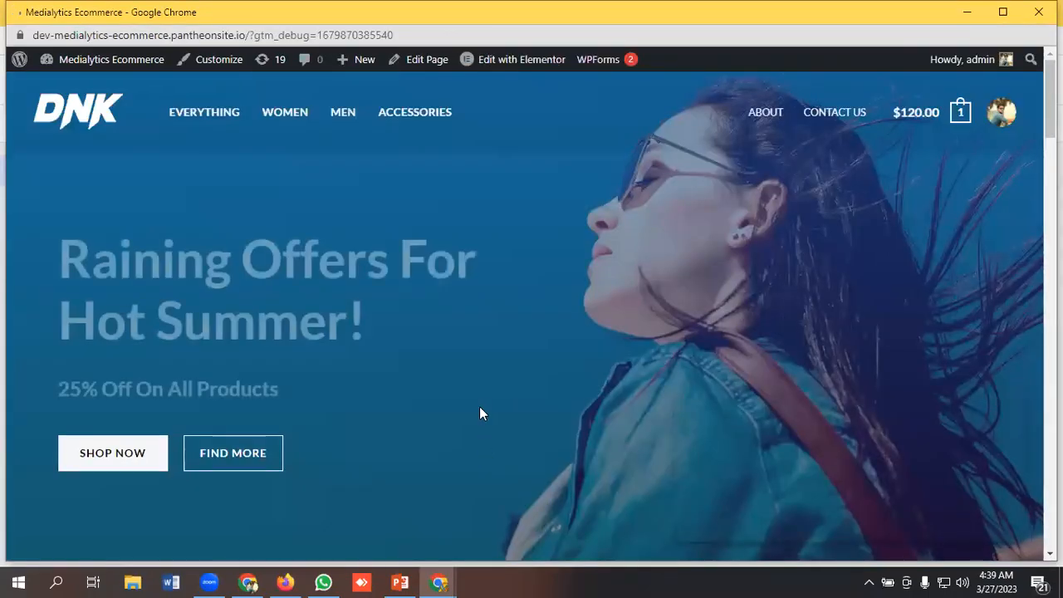
Open the DNK Blue Shoes product from the store's featured products and add its Red variation to the cart
scroll(480, 407, down, 3)
scroll(483, 417, down, 10)
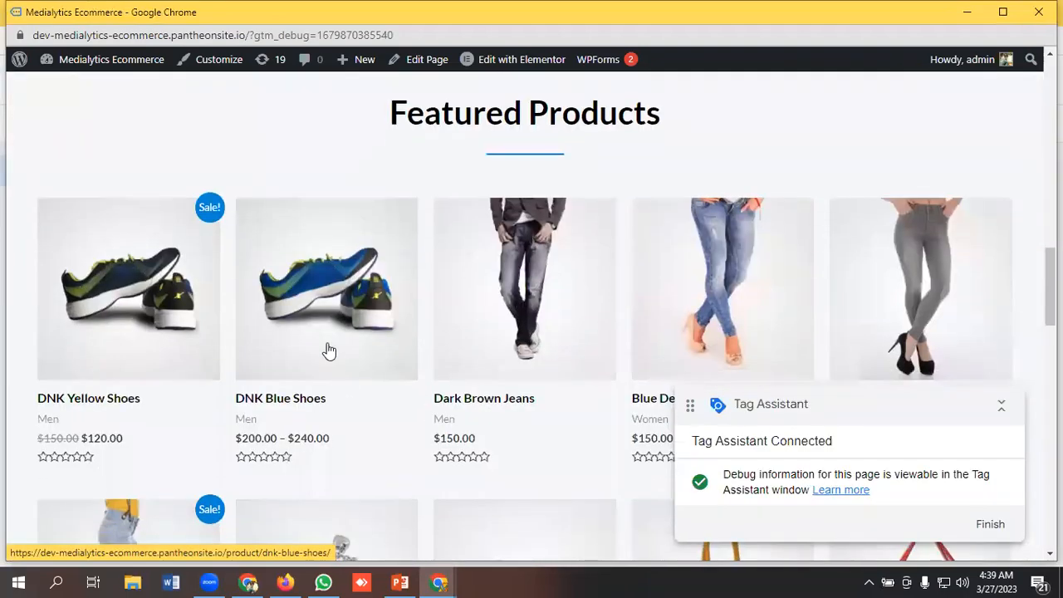
click(329, 350)
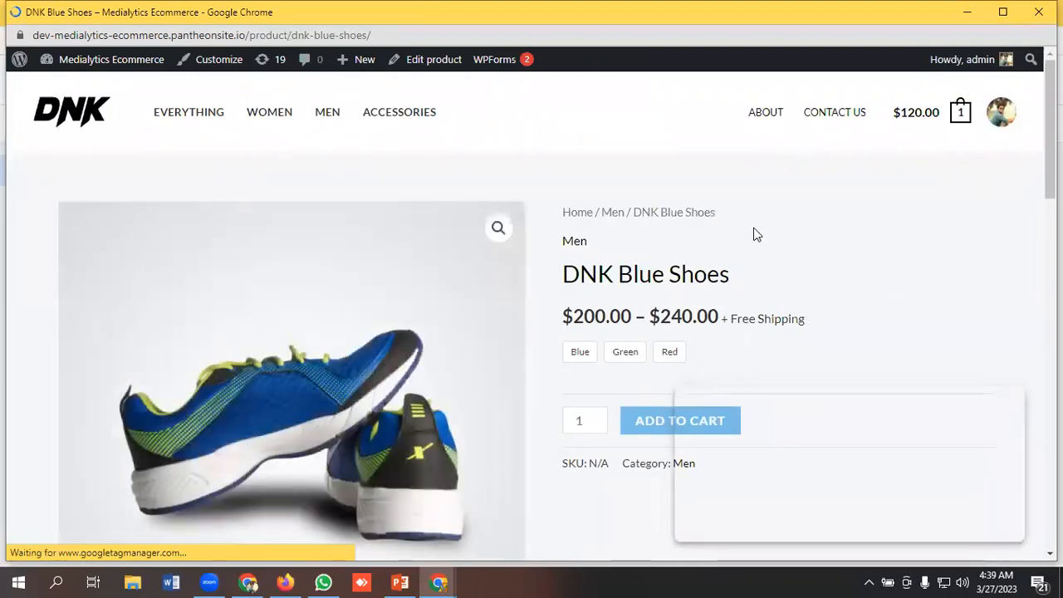
scroll(753, 227, down, 1)
scroll(753, 232, down, 1)
click(669, 198)
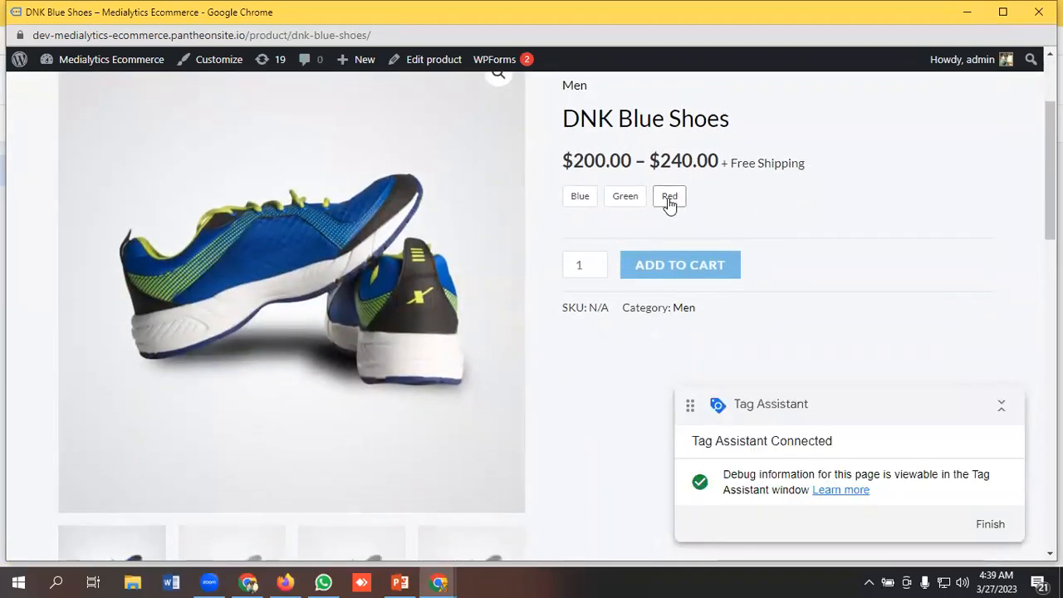
scroll(667, 204, down, 1)
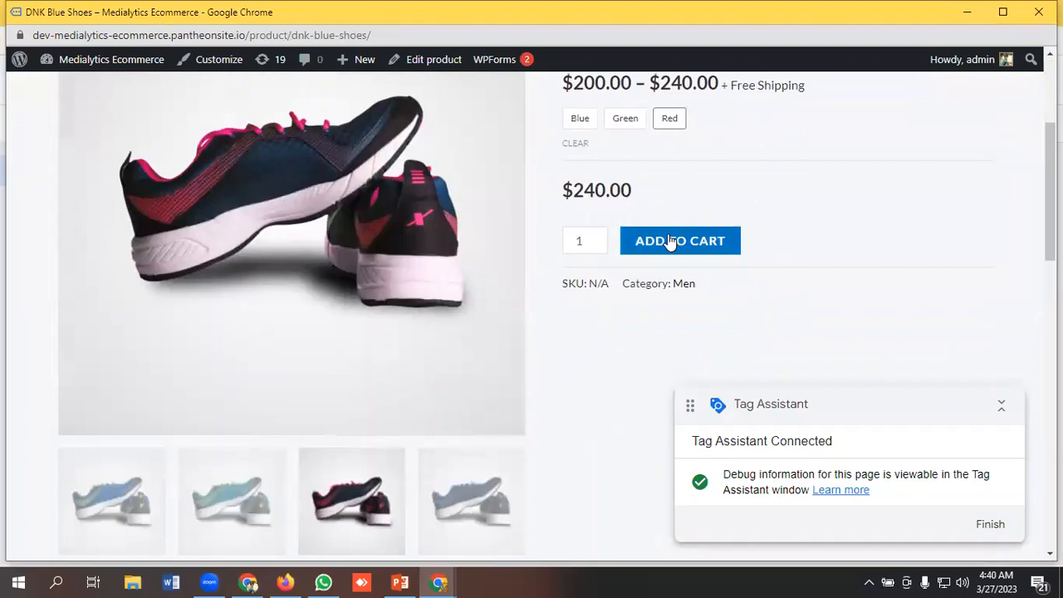
click(669, 240)
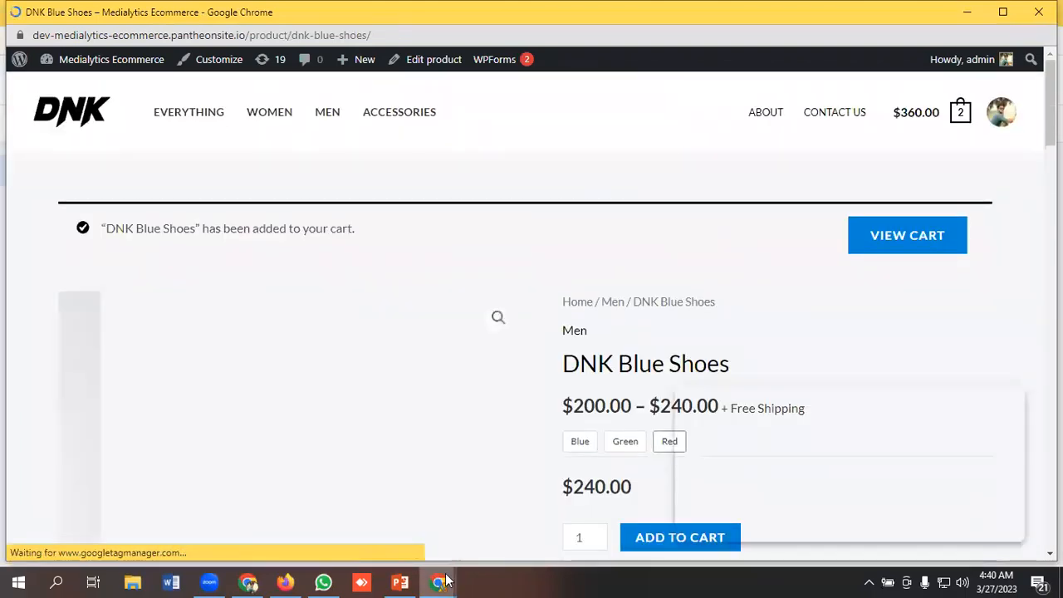
Switch to the Tag Assistant window and continue past the connection notice to check the summary of fired tags
mouse_move(440, 582)
click(370, 535)
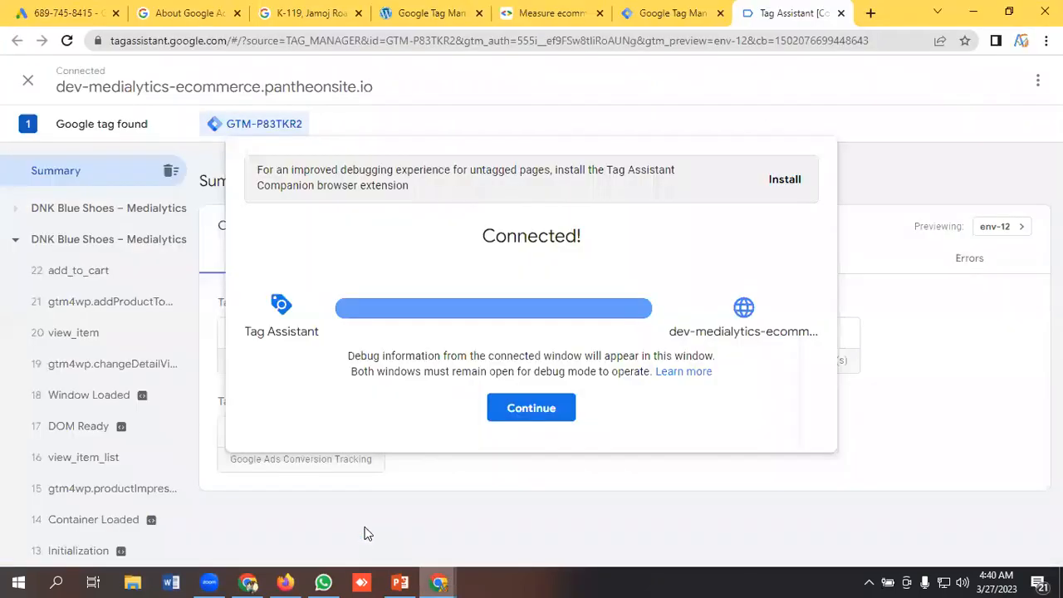
click(508, 409)
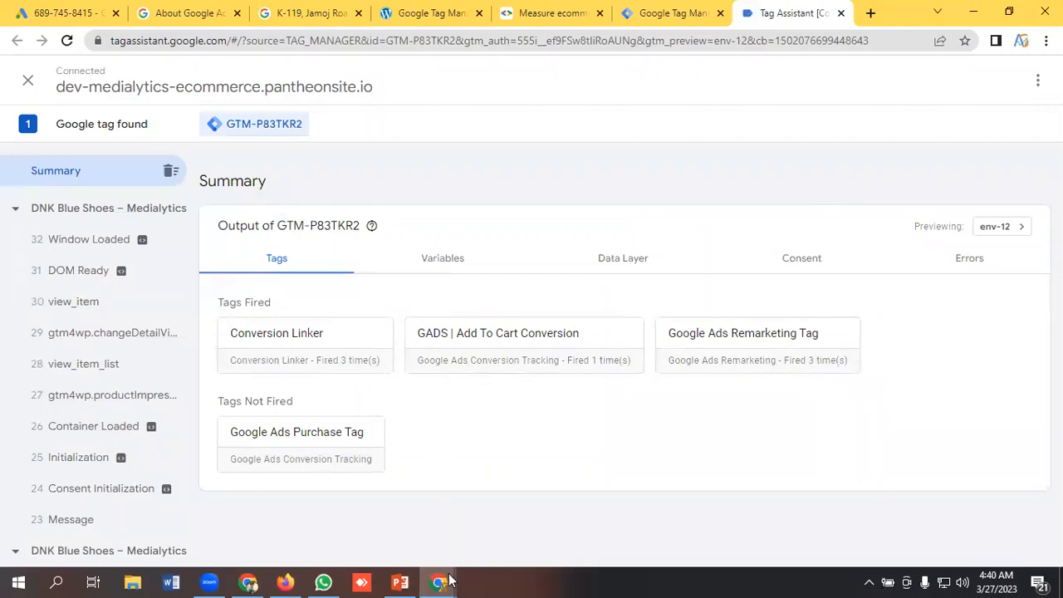
Return to the store window, view the cart and proceed to checkout
mouse_move(439, 582)
click(526, 517)
scroll(665, 242, down, 1)
scroll(670, 242, down, 1)
click(911, 166)
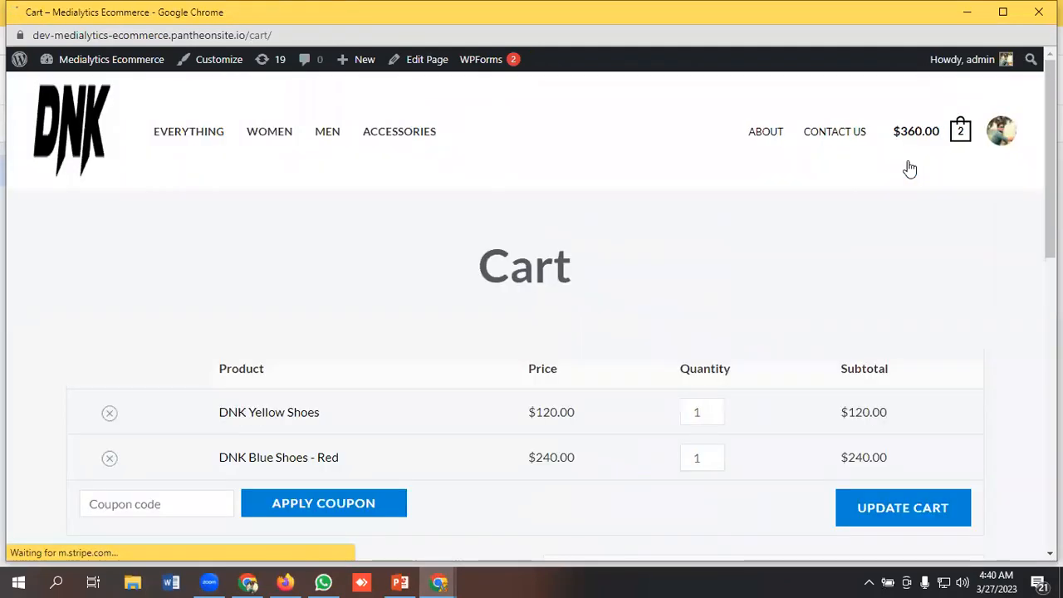
scroll(545, 313, down, 3)
scroll(589, 307, down, 4)
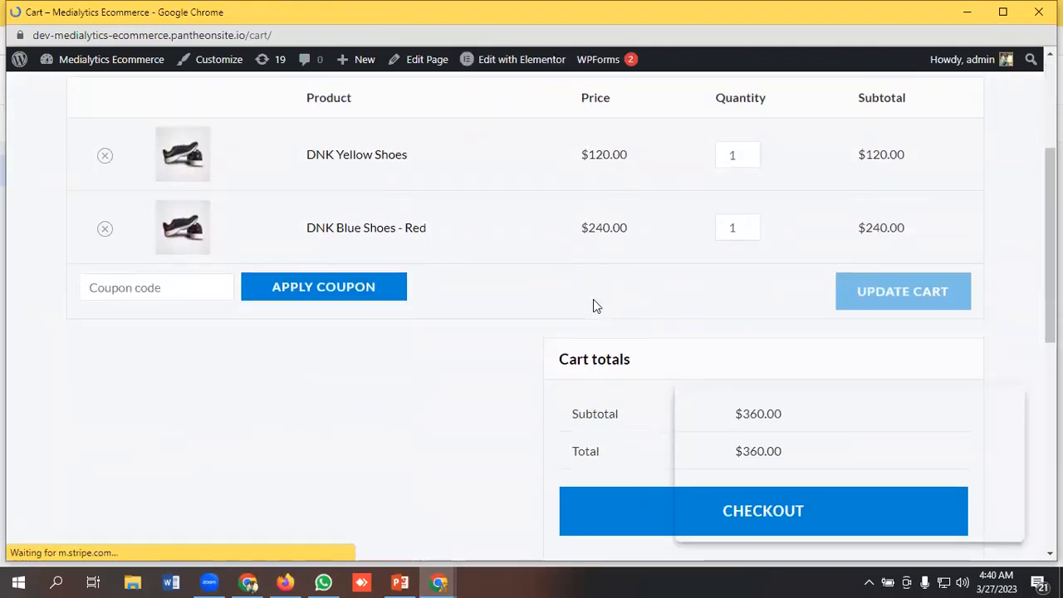
click(738, 276)
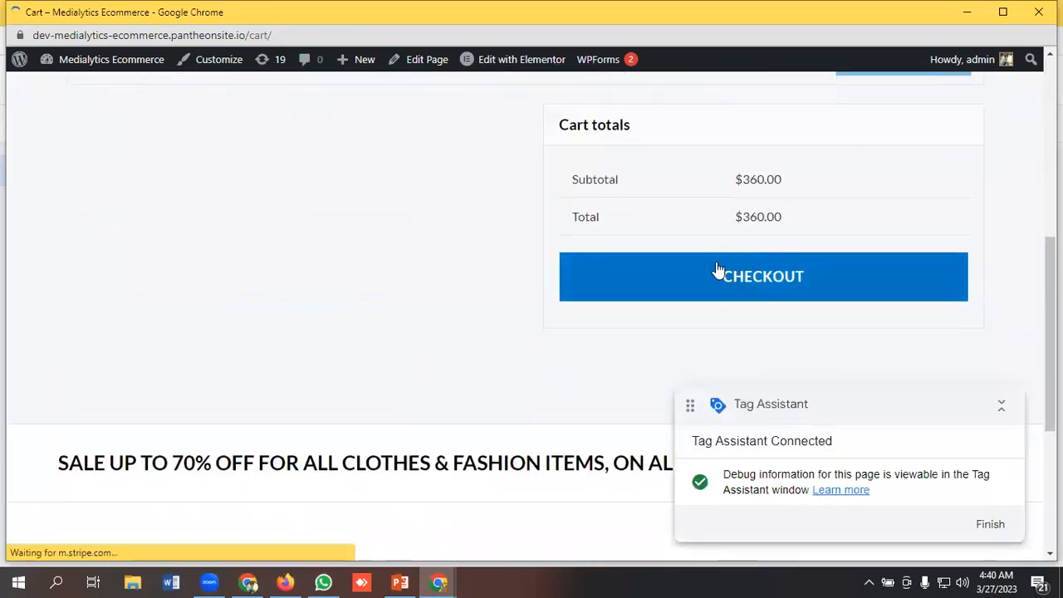
Place the cash-on-delivery order using the prefilled billing details and look over the order confirmation
scroll(166, 272, down, 3)
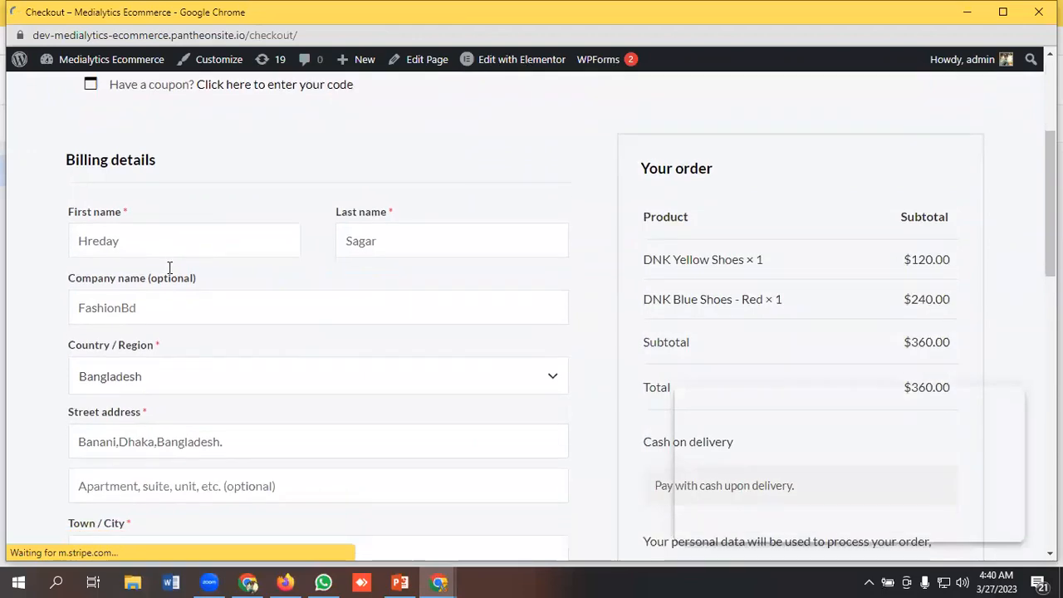
scroll(258, 273, down, 4)
scroll(780, 335, down, 1)
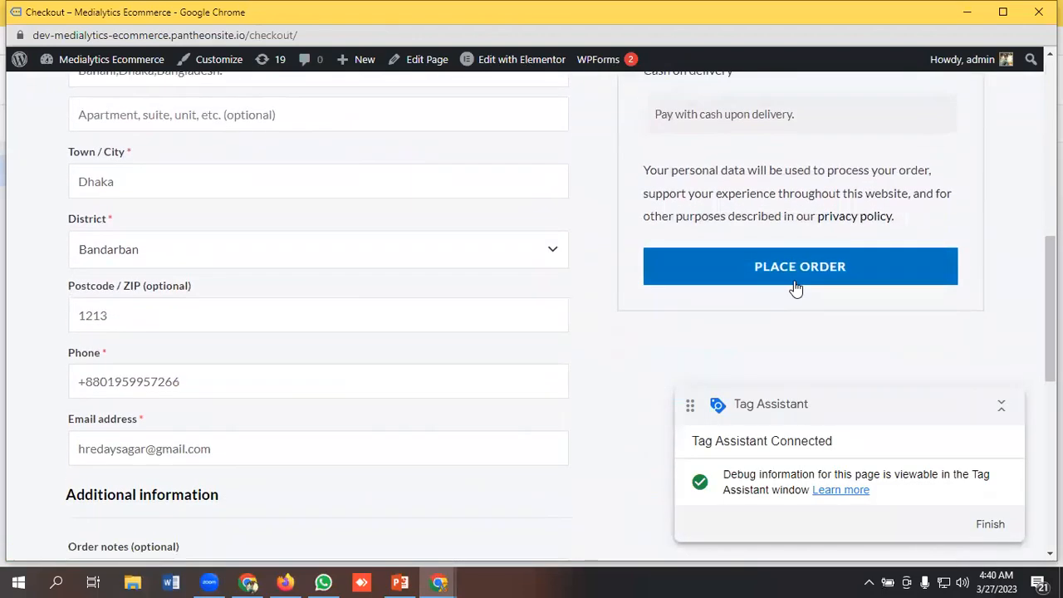
click(783, 266)
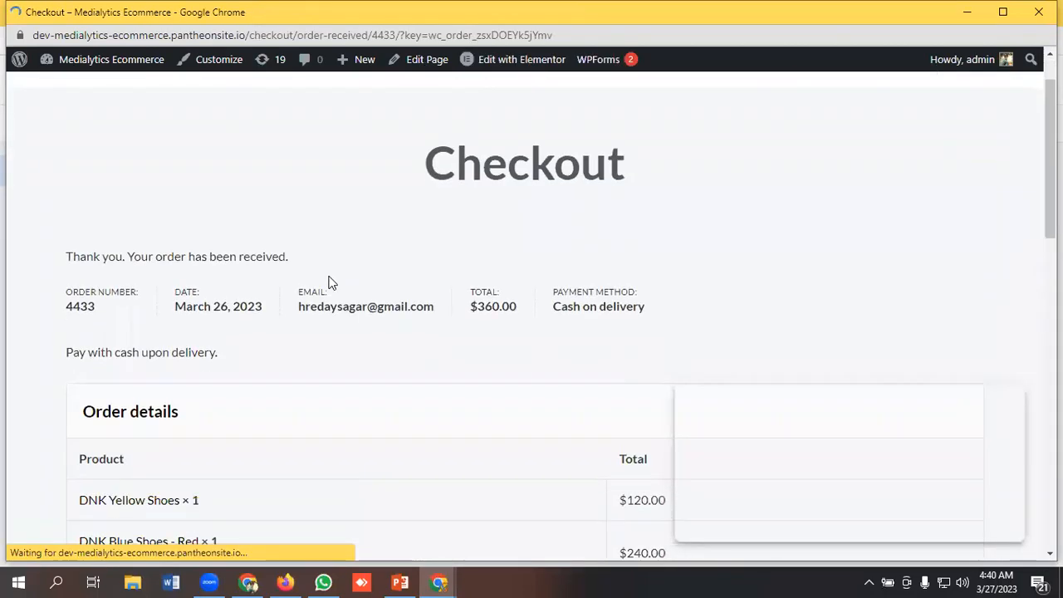
scroll(328, 283, down, 3)
Switch back to Tag Assistant and examine the Google Ads Purchase Tag's full properties, fired message and firing trigger, closing the details when done
click(440, 581)
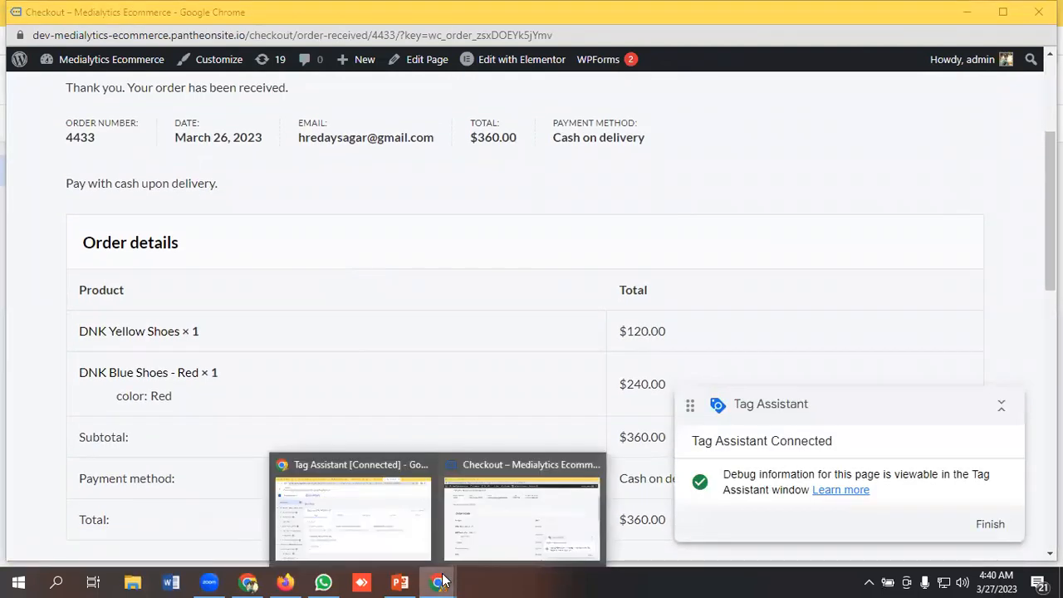
click(358, 510)
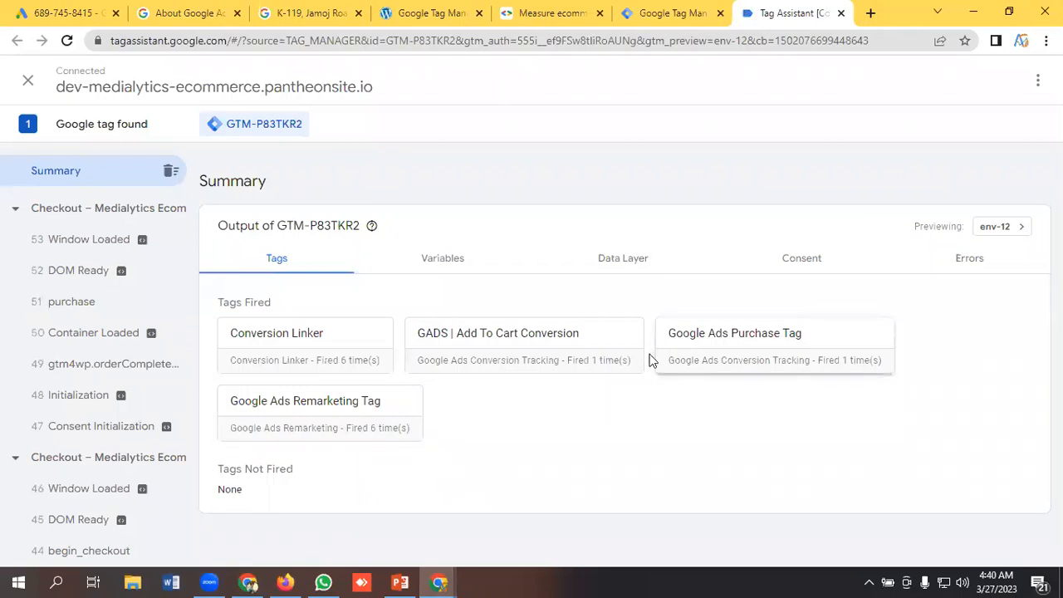
click(736, 348)
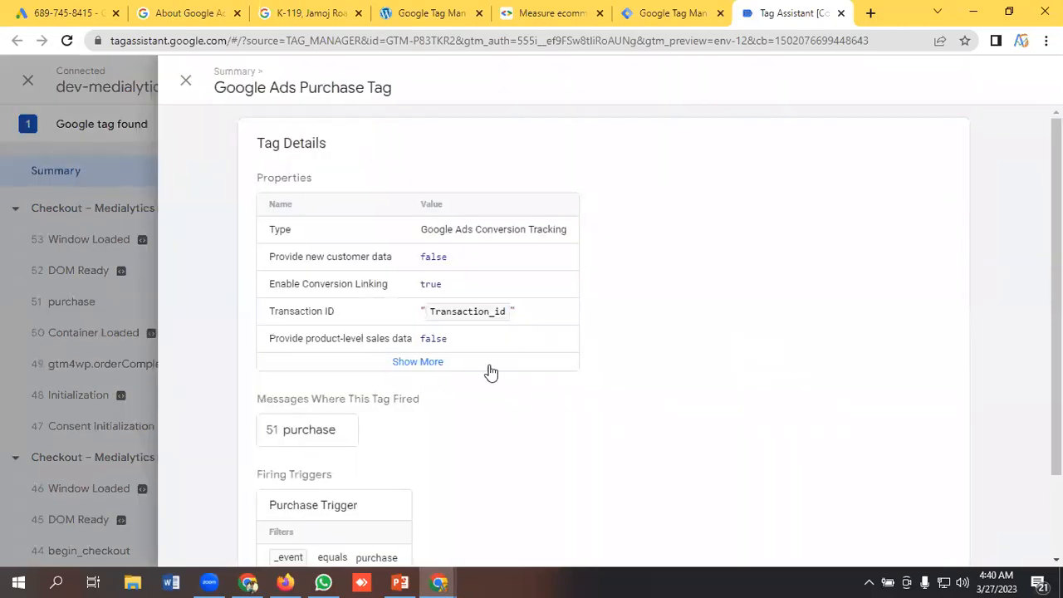
click(421, 360)
scroll(441, 327, down, 1)
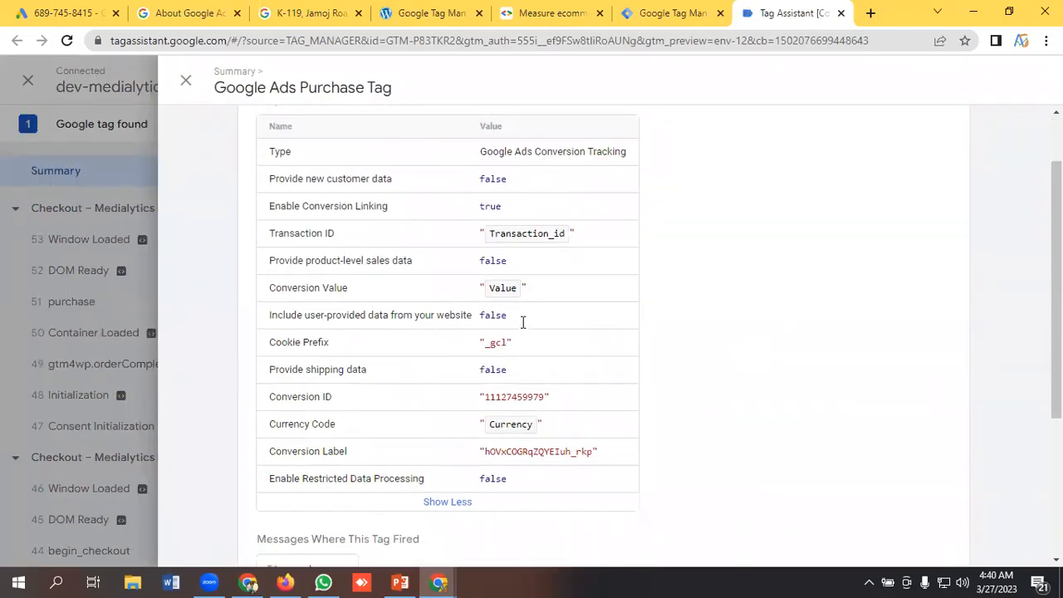
scroll(531, 353, down, 1)
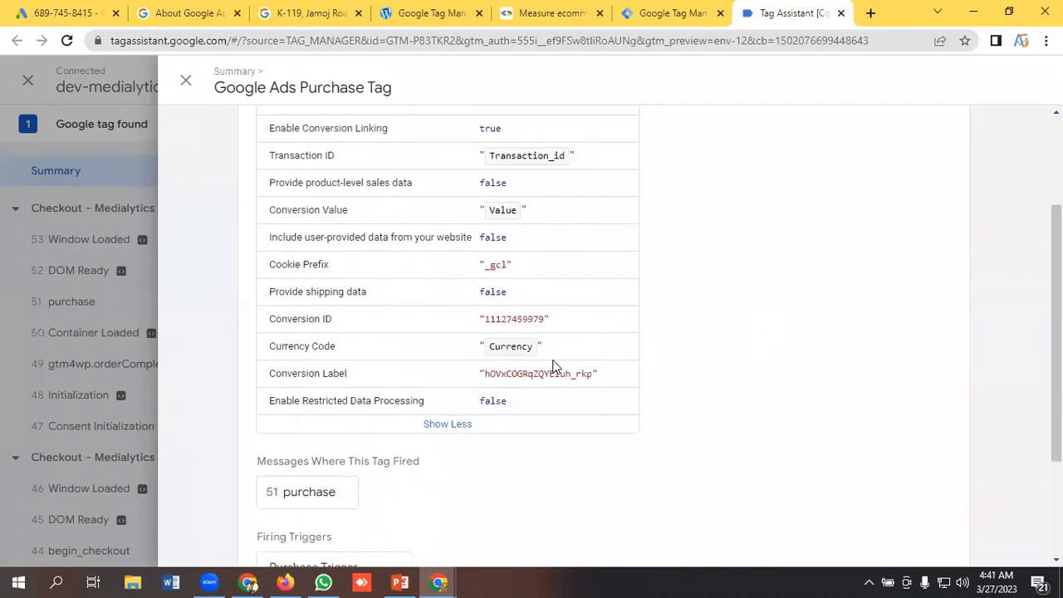
scroll(517, 365, up, 2)
scroll(523, 365, down, 4)
click(459, 262)
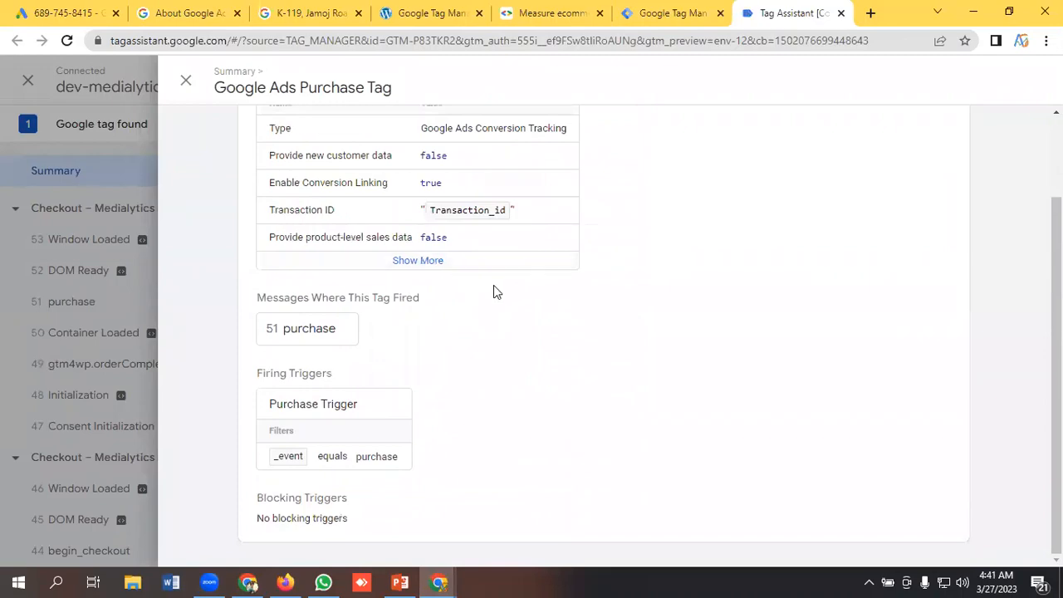
scroll(512, 321, up, 2)
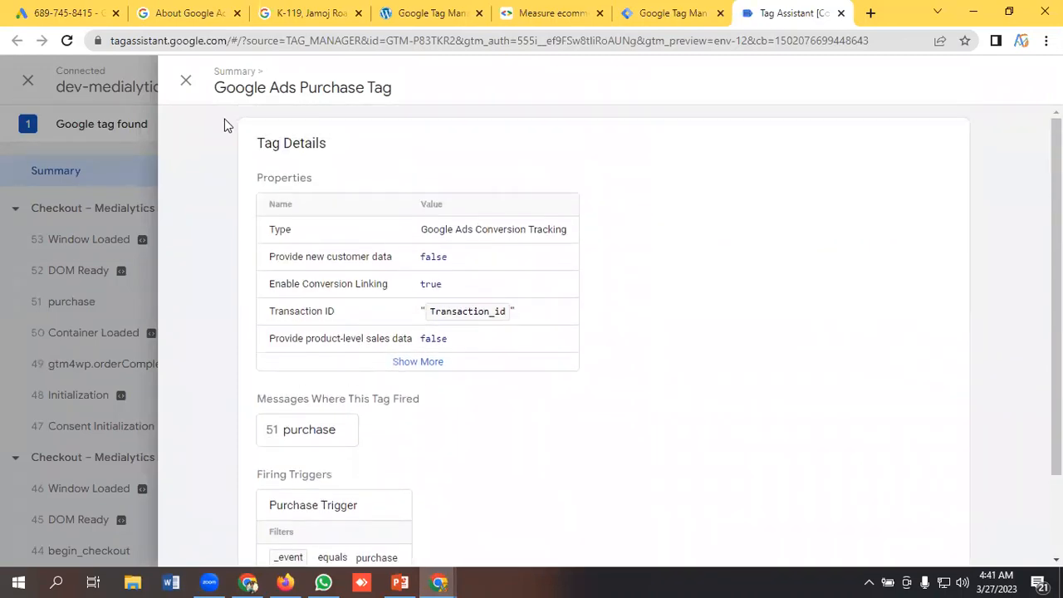
click(185, 80)
Switch to Google Ads and open the Conversions summary to check the status of the purchase and add-to-cart conversion actions
click(46, 13)
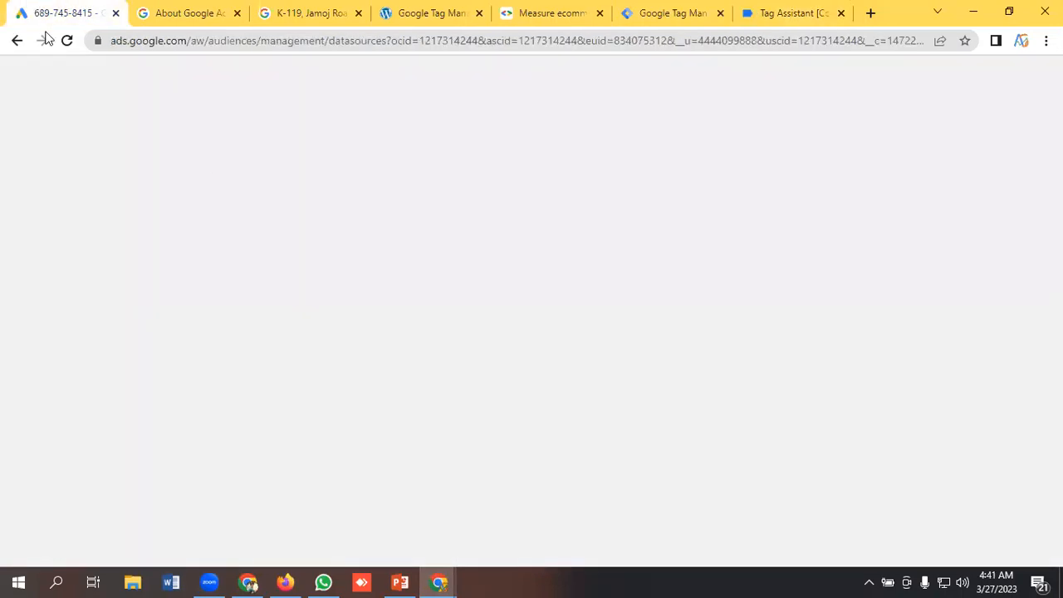
click(116, 84)
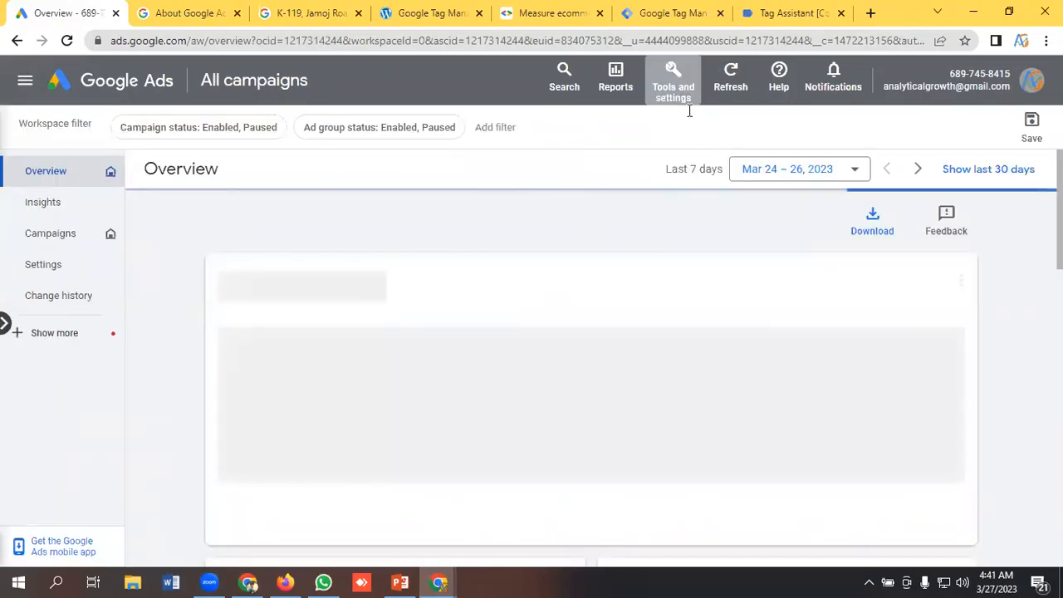
click(689, 99)
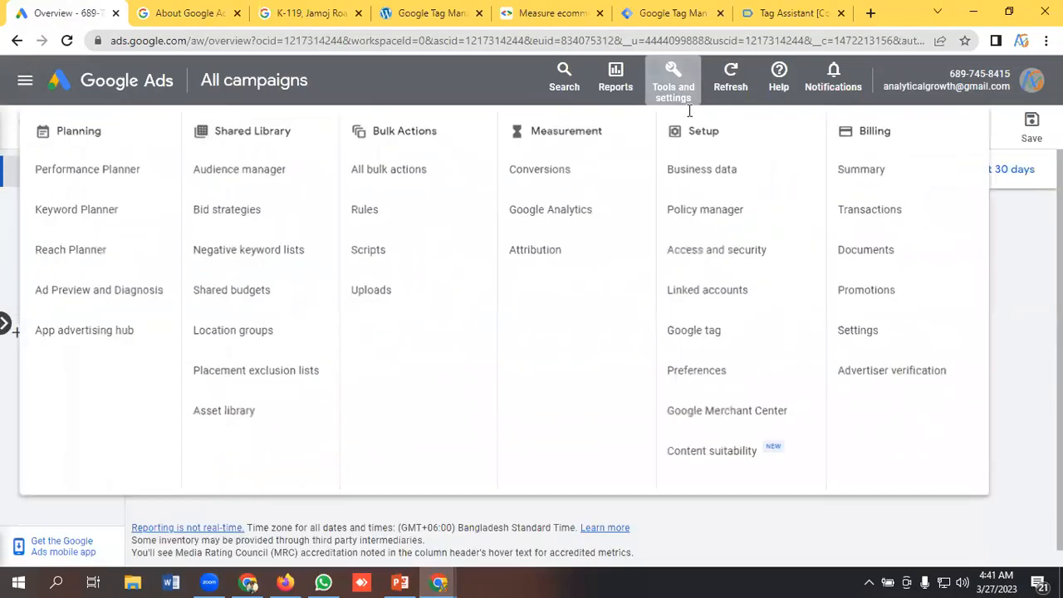
click(531, 171)
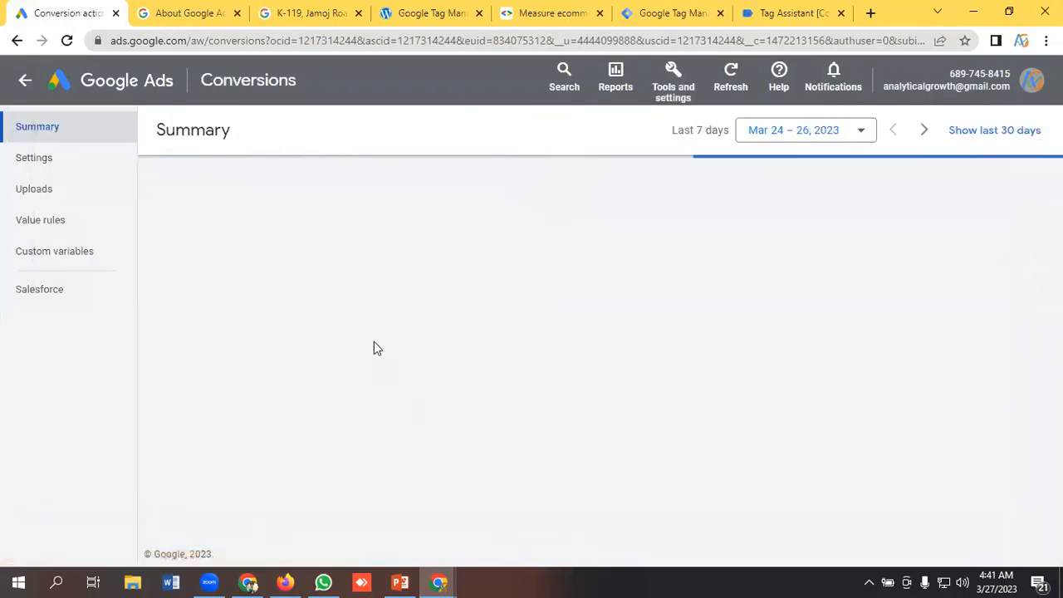
scroll(327, 296, down, 1)
scroll(341, 257, up, 1)
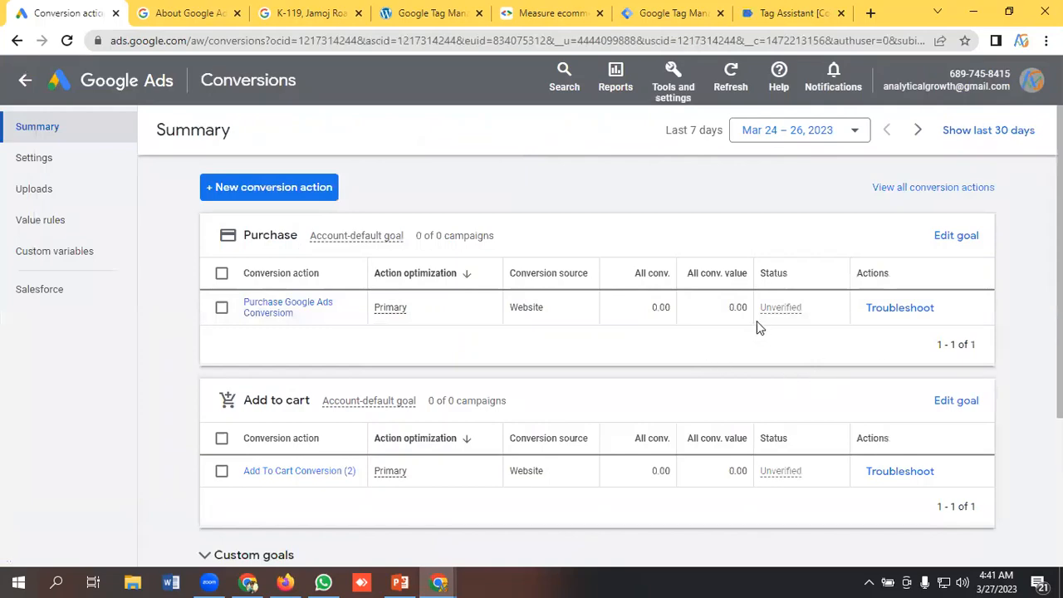
scroll(766, 353, down, 1)
scroll(693, 334, up, 1)
Load the store's homepage in the WordPress browser tab by removing the admin path from its address
click(407, 15)
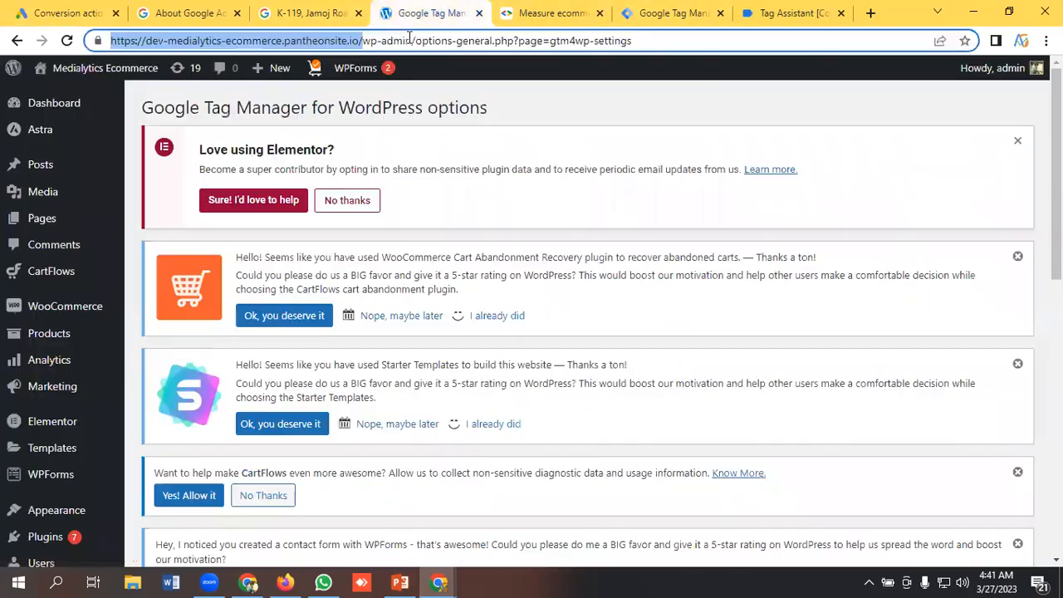
click(372, 38)
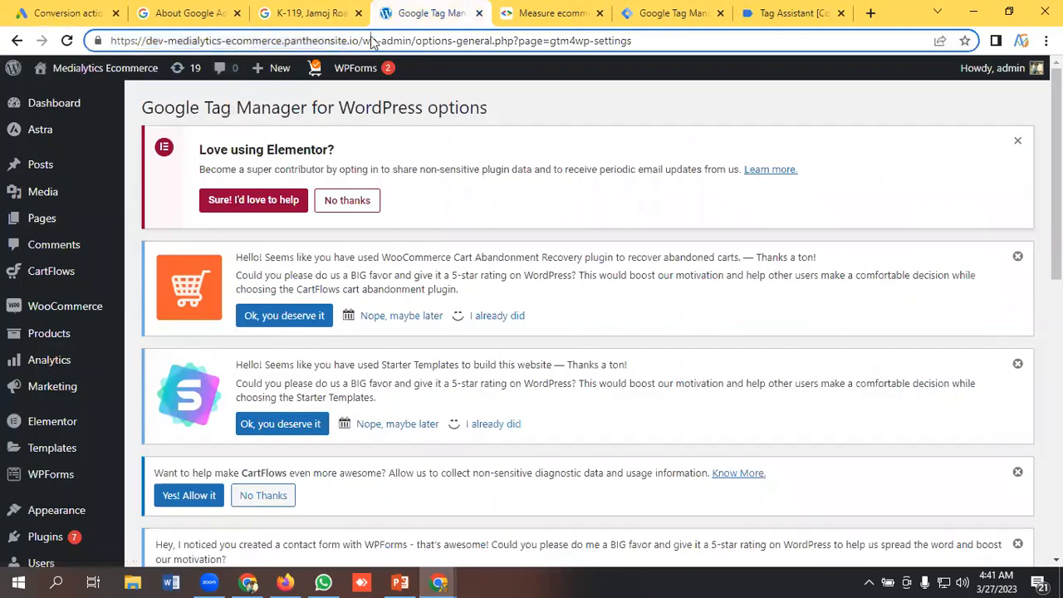
key(ctrl+shift+Right)
key(ctrl+shift+Right)
key(ctrl+shift+Right)
key(ctrl+shift+Right)
key(ctrl+shift+Right)
key(ctrl+shift+Right)
key(ctrl+shift+Right)
key(BackSpace)
key(Return)
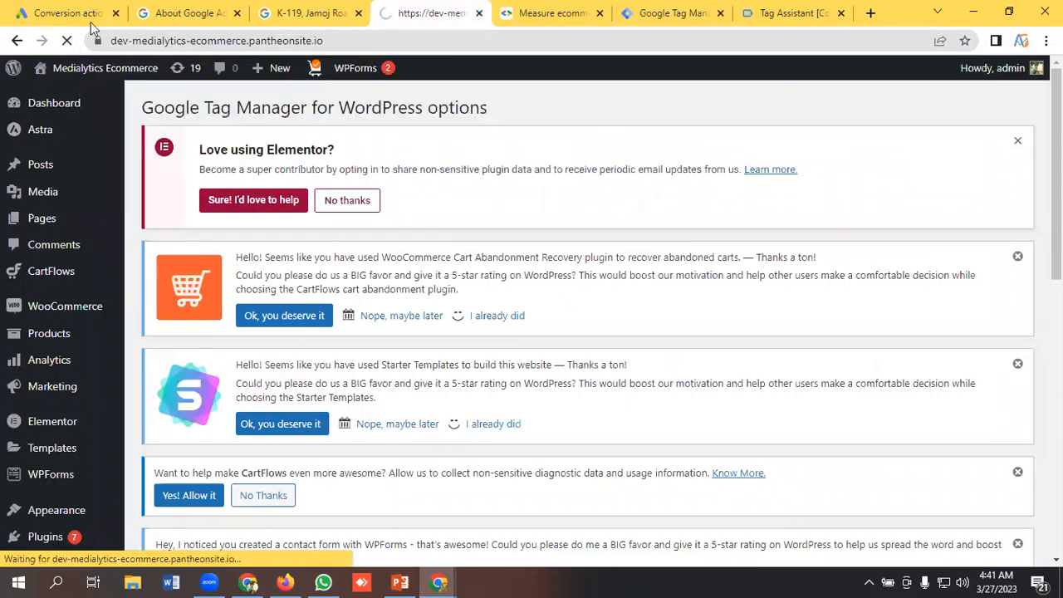
Return to the Google Ads Conversions summary and review the status of both conversion actions again
key(ctrl+1)
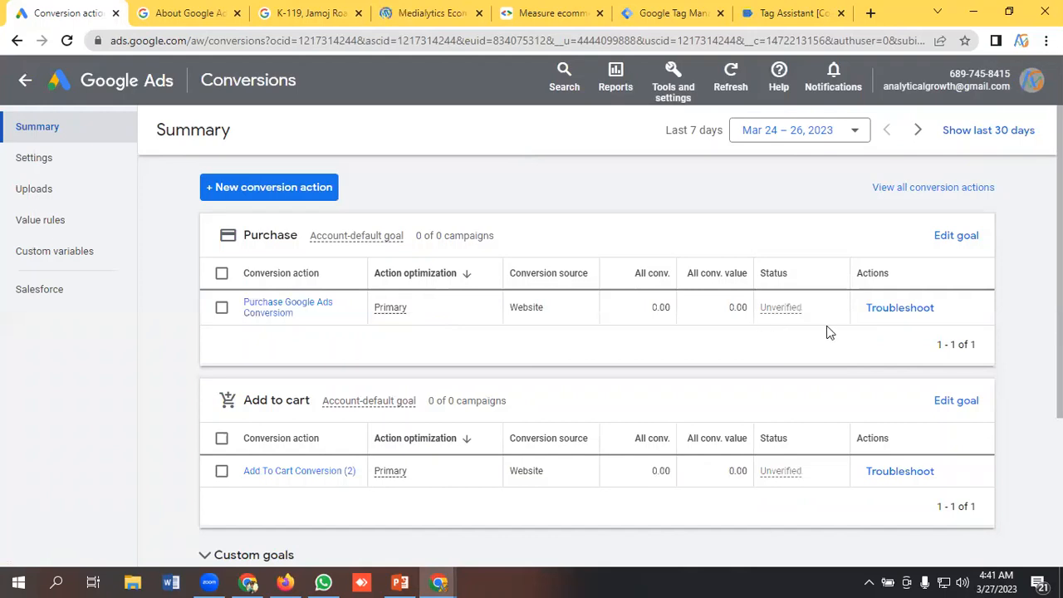
scroll(767, 323, down, 1)
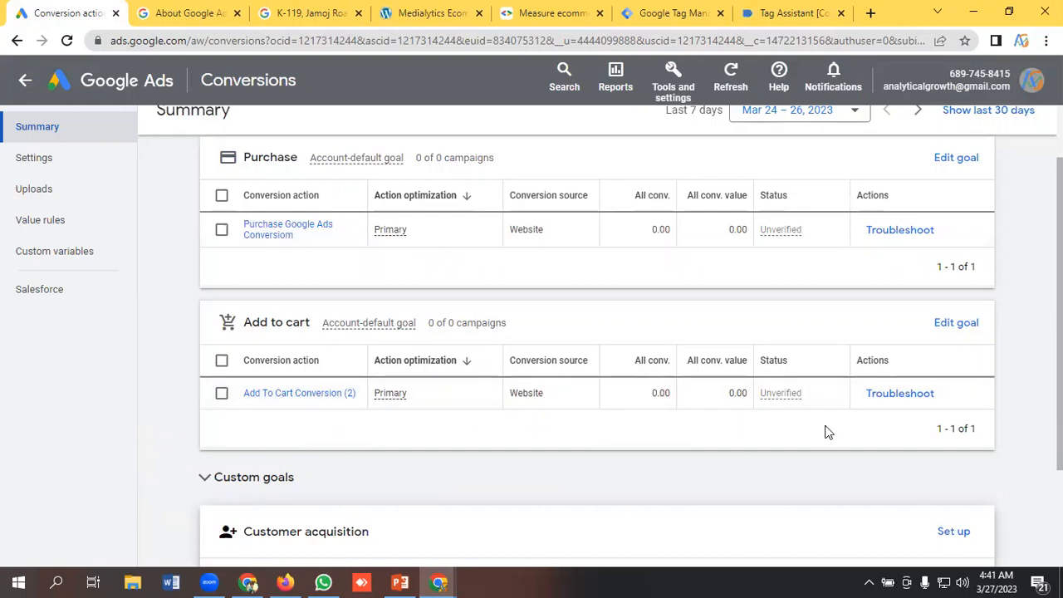
scroll(719, 411, up, 1)
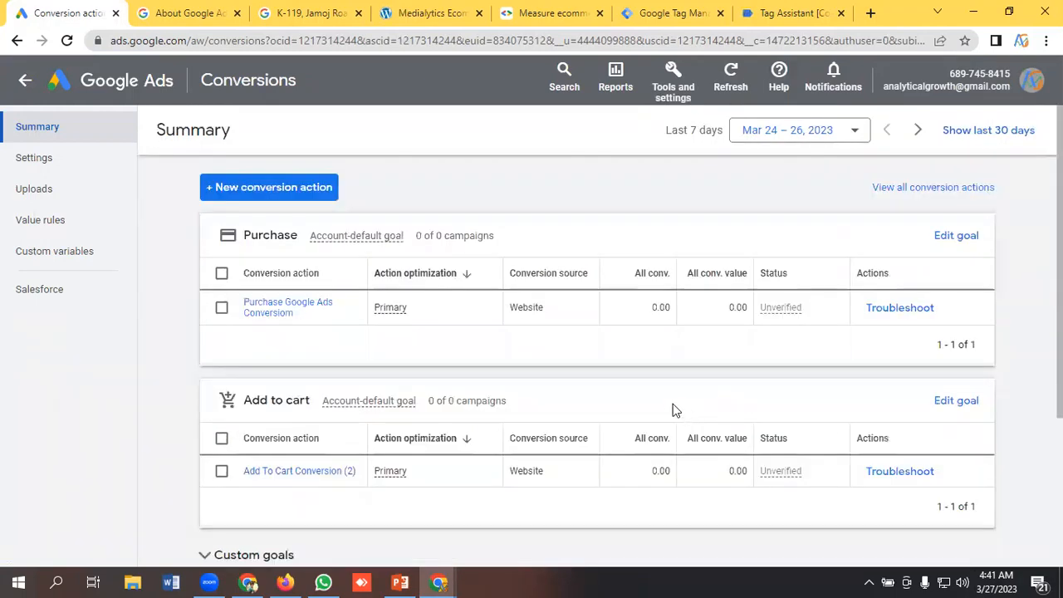